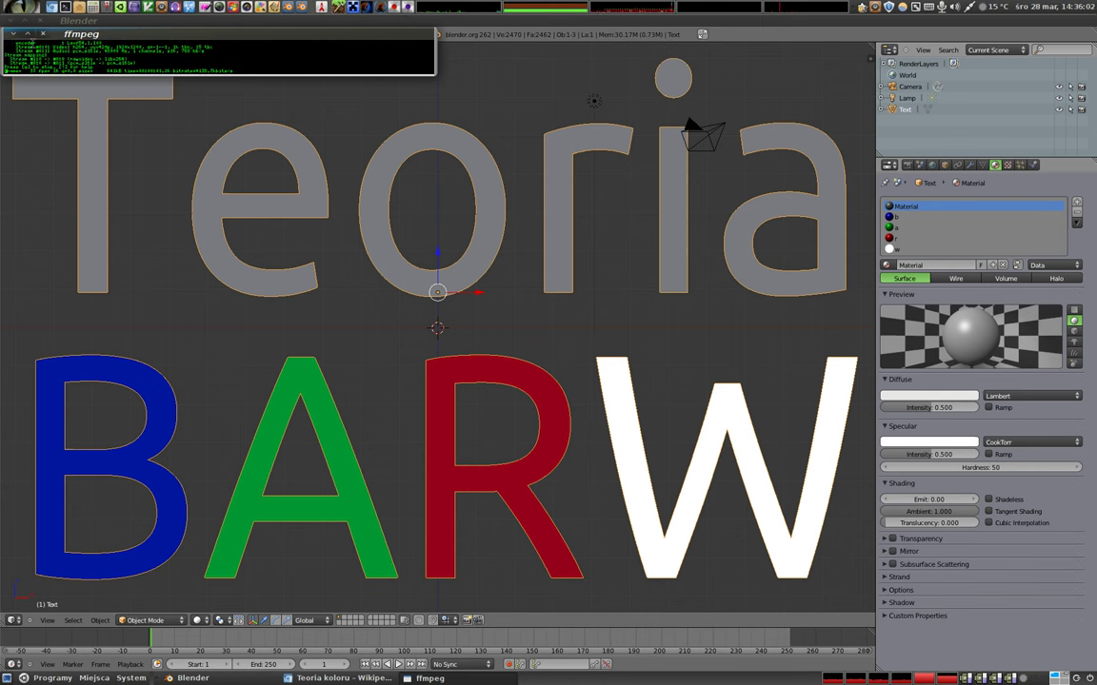
Step: Minimize the ffmpeg terminal and bring Chromium's Teoria koloru Wikipedia article to the front
click(14, 34)
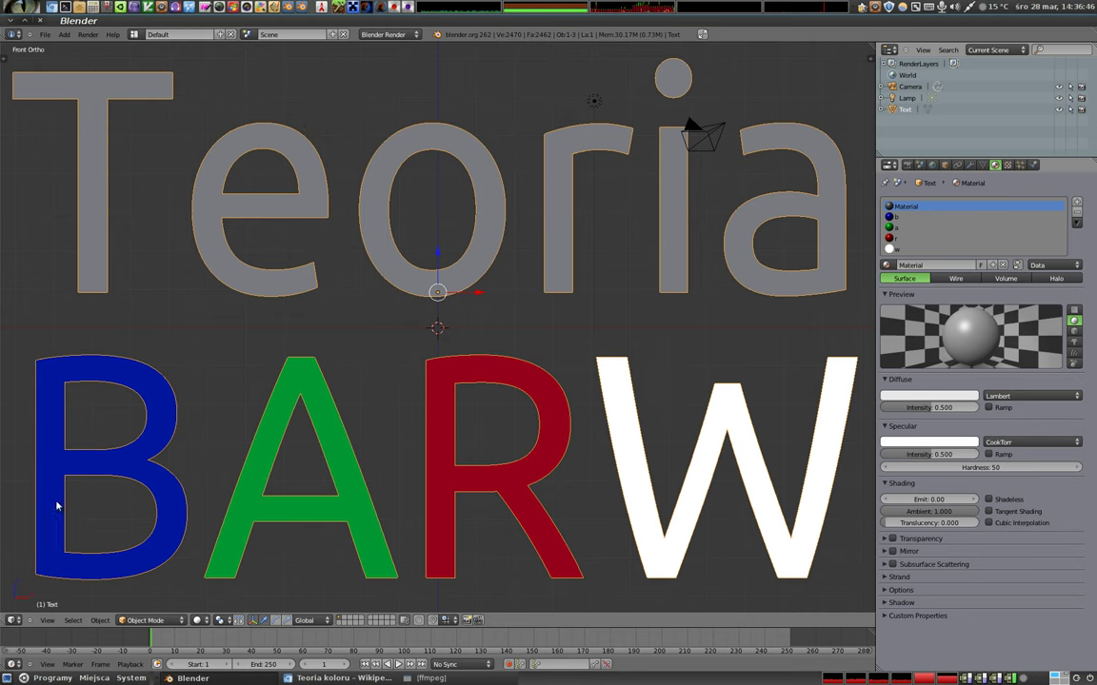
click(334, 678)
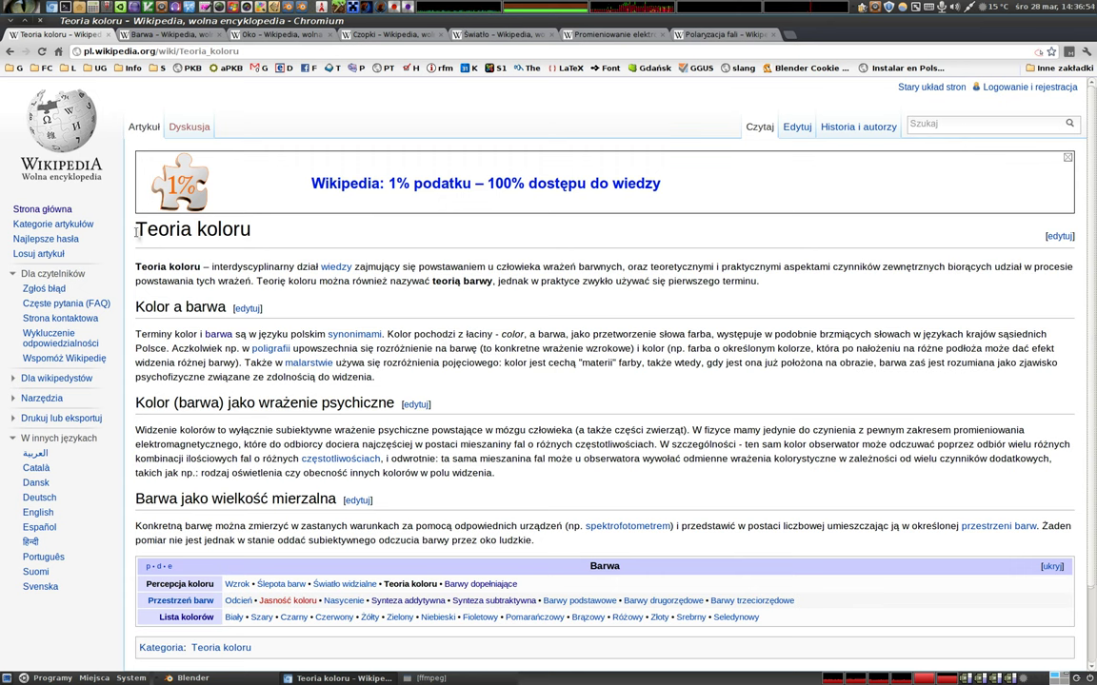
mouse_move(132, 219)
mouse_down()
mouse_move(221, 238)
mouse_move(238, 227)
mouse_up()
click(234, 221)
drag(186, 307, 225, 306)
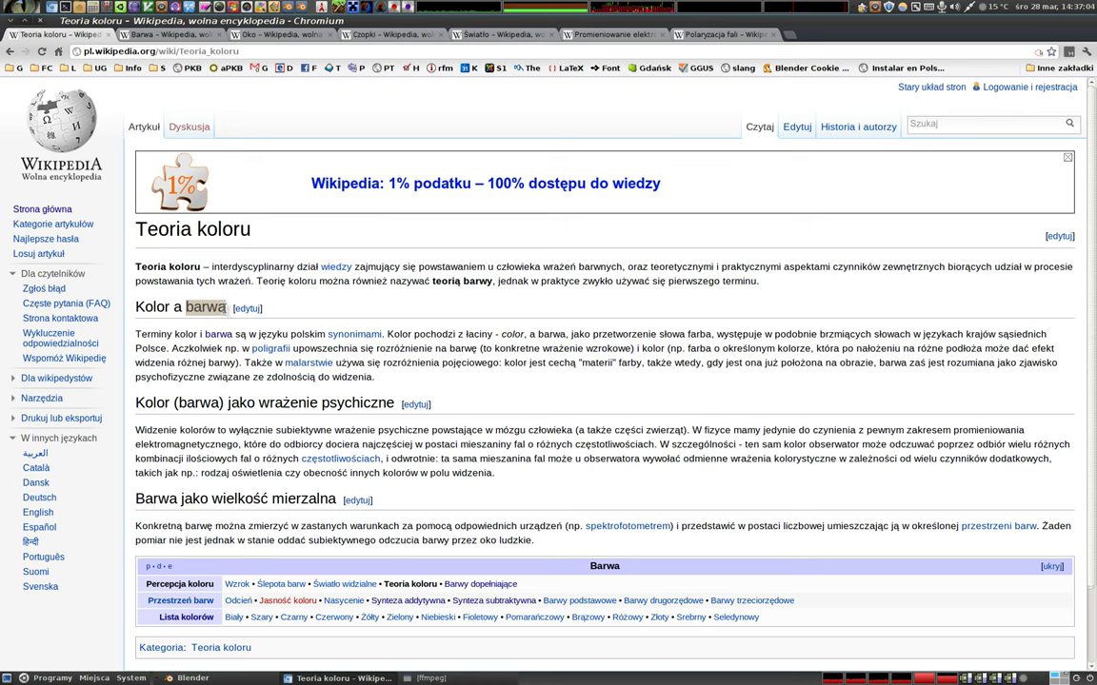
click(229, 311)
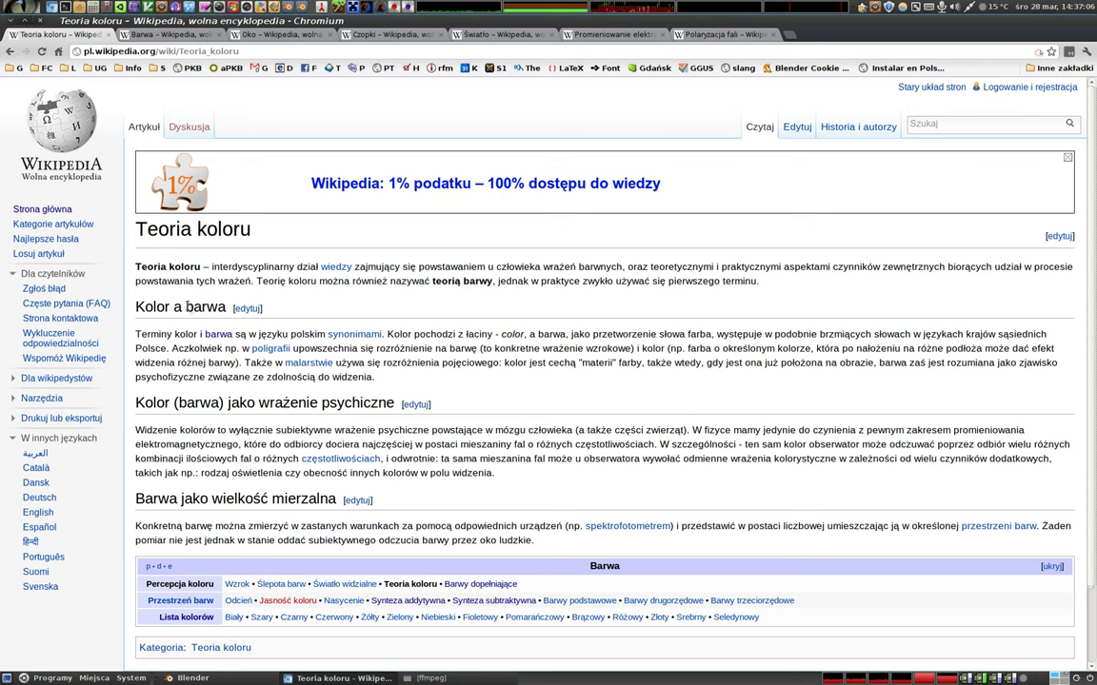
Step: Read the Barwa article's additive and subtractive colour diagrams, then move to the Oko article
click(176, 38)
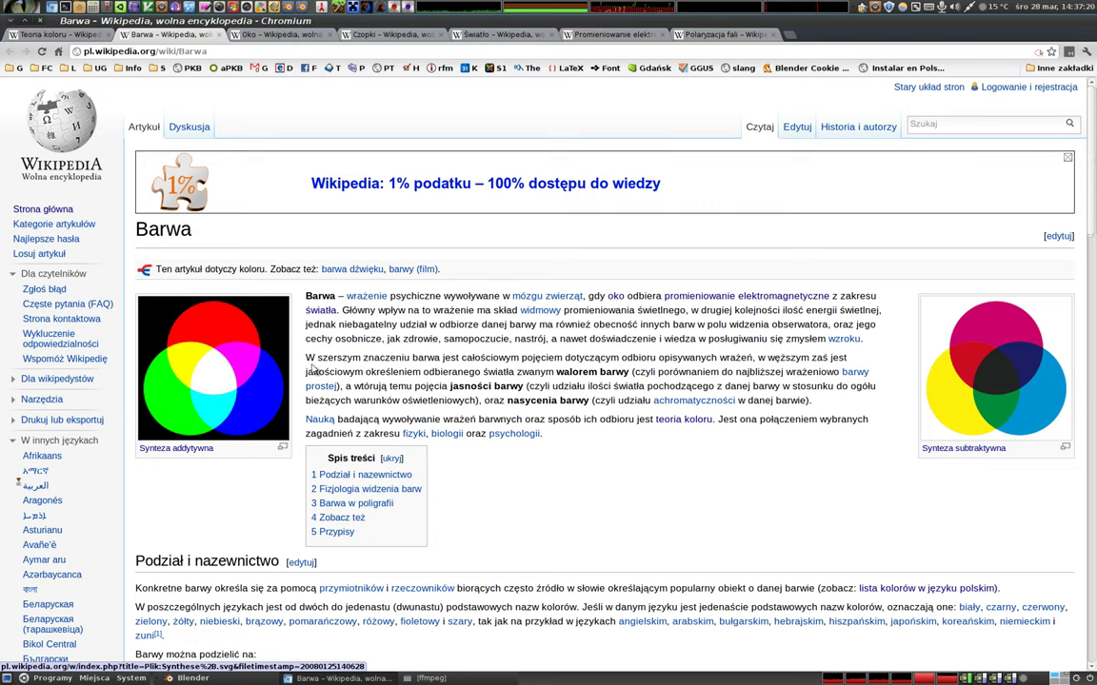
scroll(471, 390, down, 3)
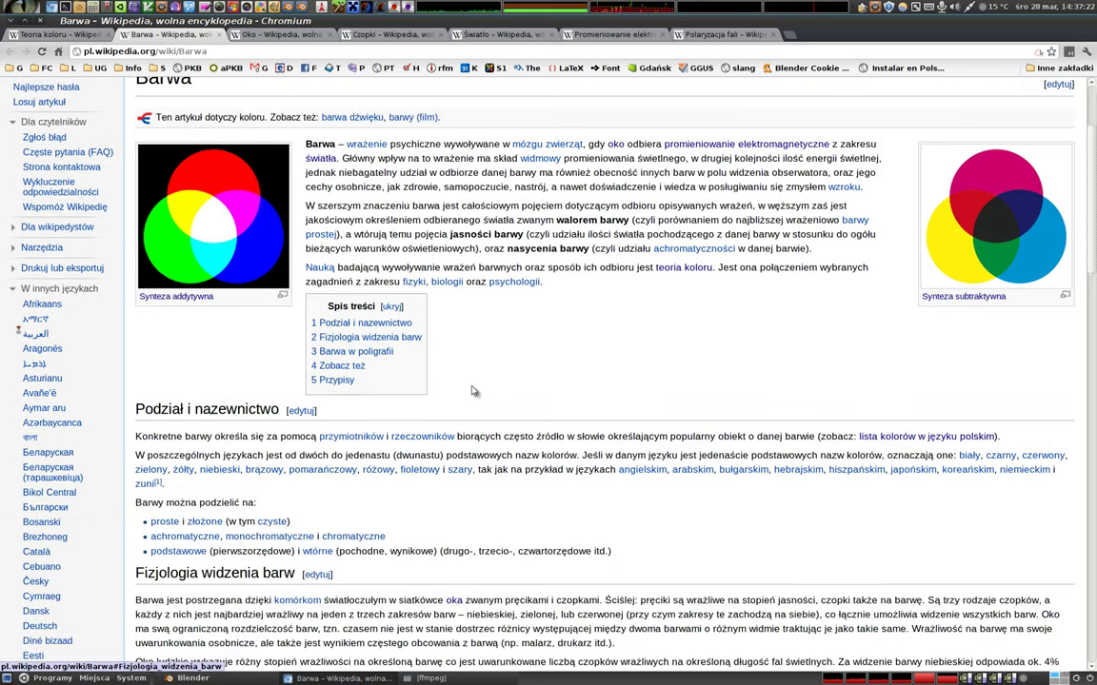
scroll(470, 390, down, 3)
scroll(400, 362, down, 2)
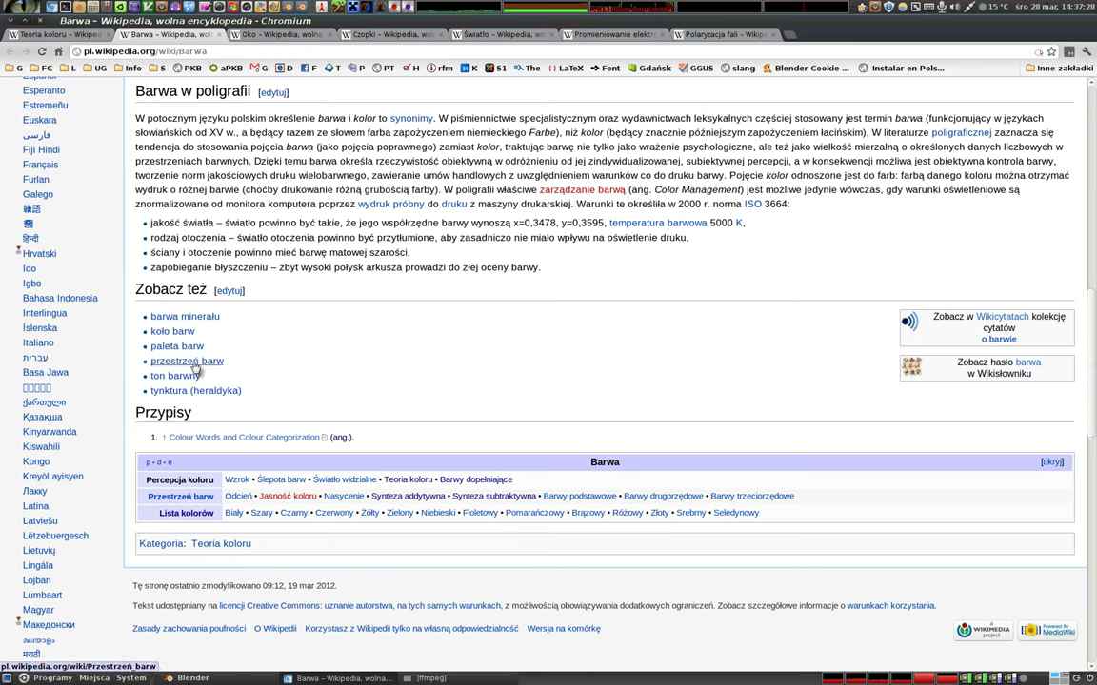
scroll(343, 376, up, 1)
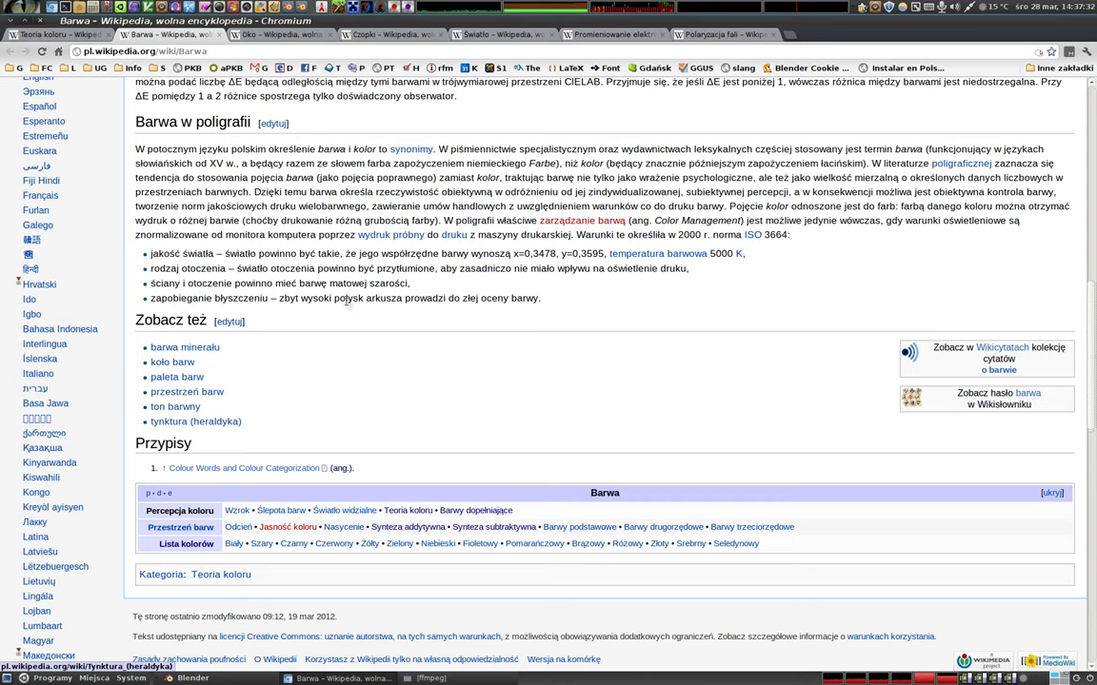
scroll(347, 301, up, 2)
scroll(329, 259, up, 2)
scroll(329, 260, up, 5)
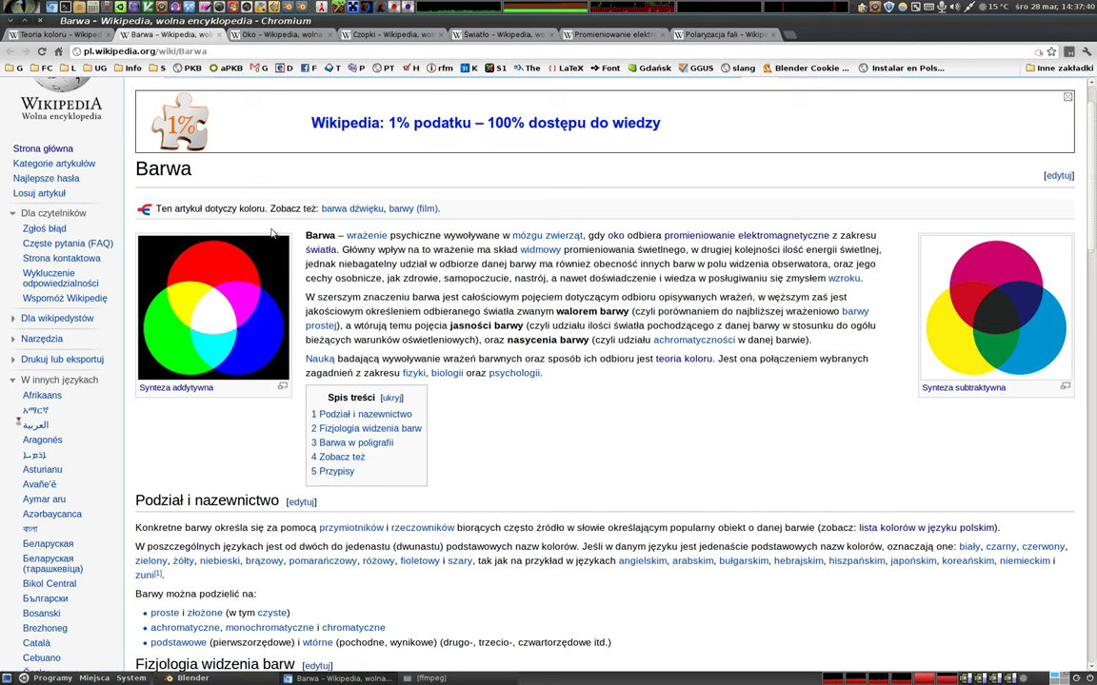
click(264, 35)
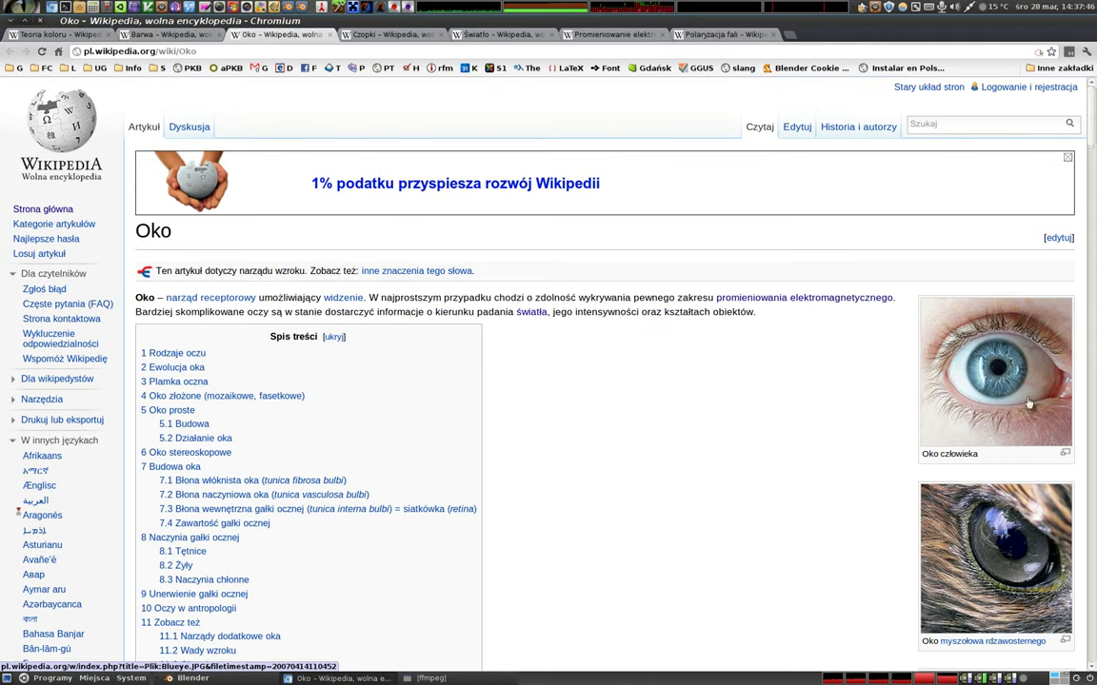
Step: Scroll the Oko article to its retina layers and open the pręciki link in a background tab
scroll(890, 449, down, 4)
scroll(885, 444, down, 5)
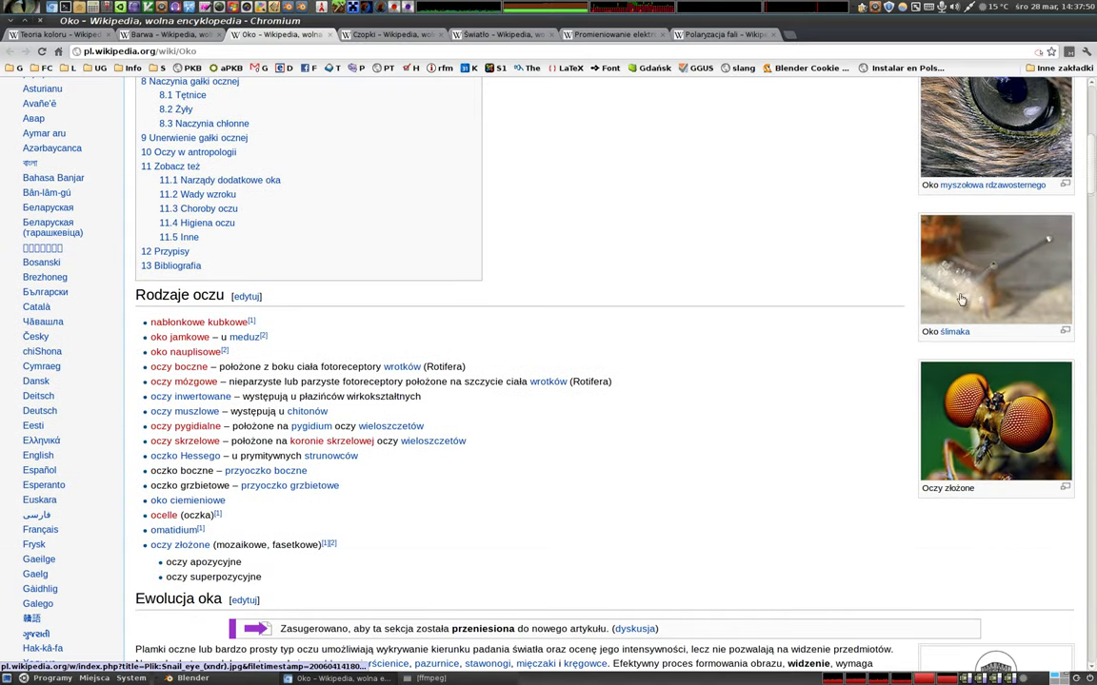
scroll(857, 395, down, 3)
scroll(857, 395, down, 4)
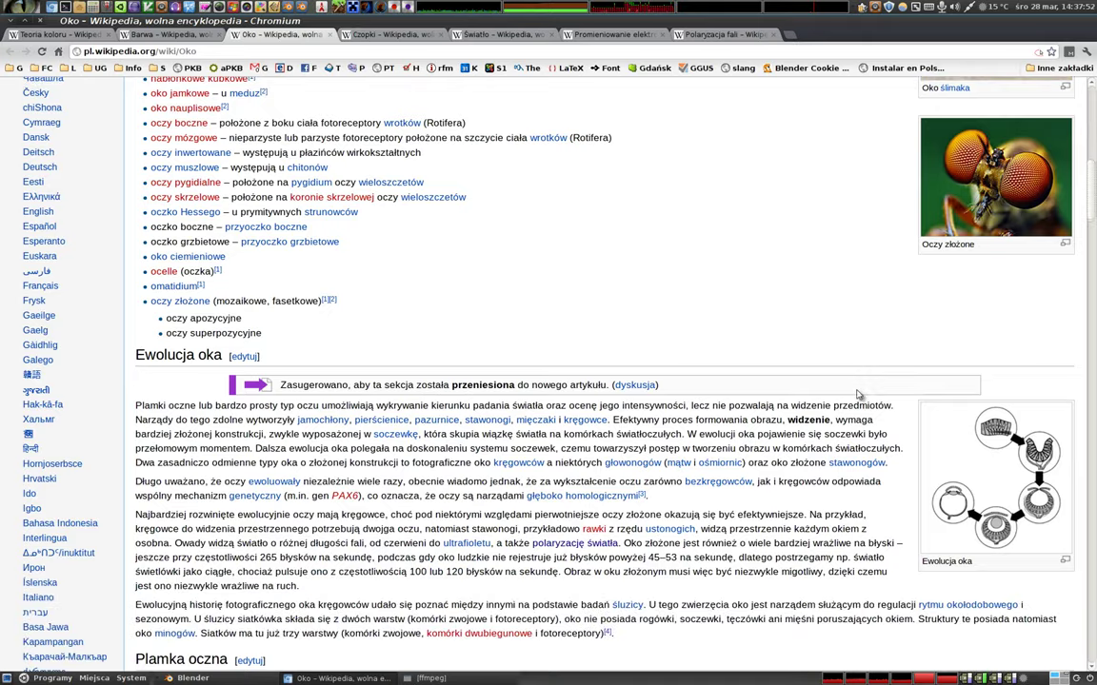
scroll(768, 360, down, 2)
scroll(767, 360, down, 3)
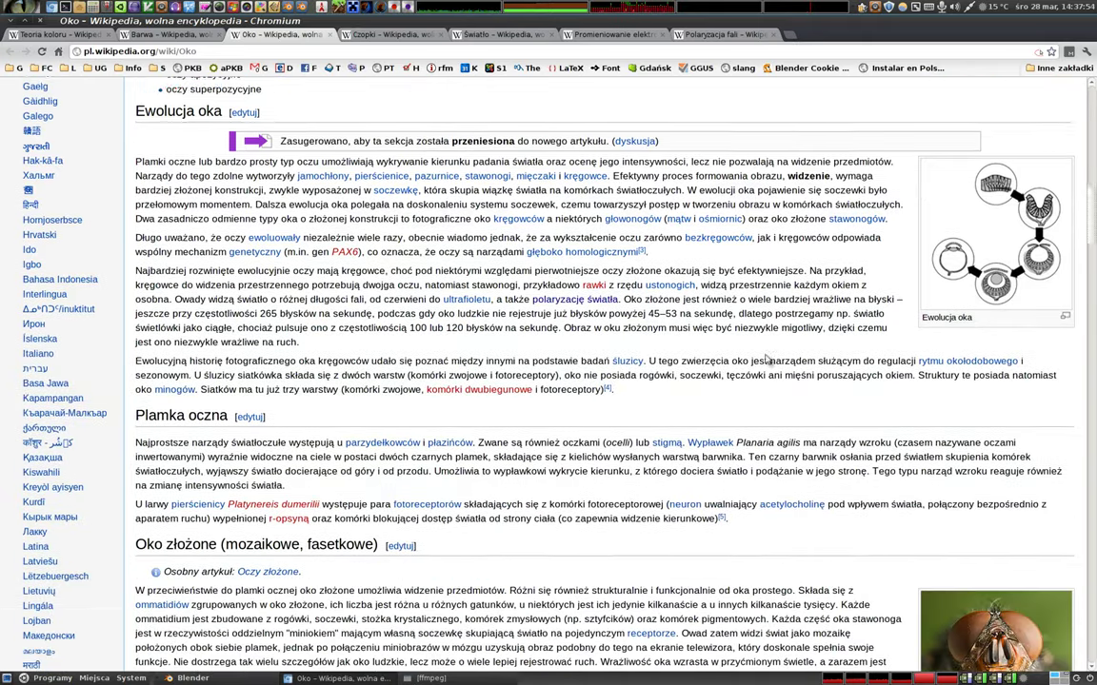
scroll(767, 360, down, 2)
scroll(767, 359, down, 1)
scroll(767, 359, down, 1)
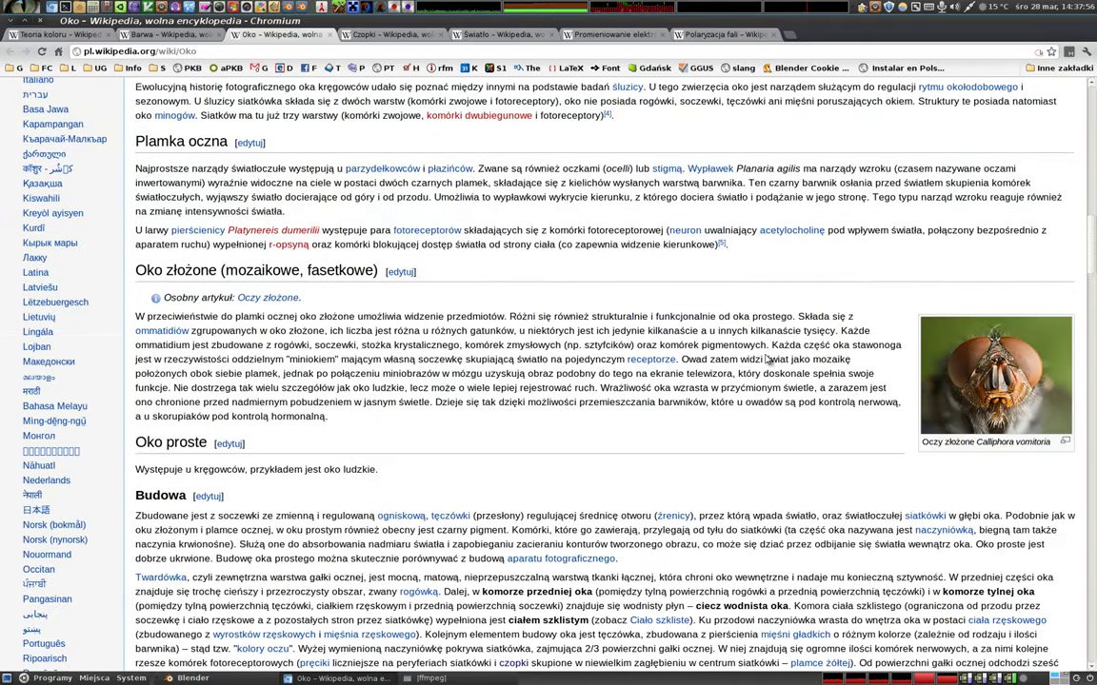
scroll(767, 360, down, 1)
scroll(768, 360, down, 2)
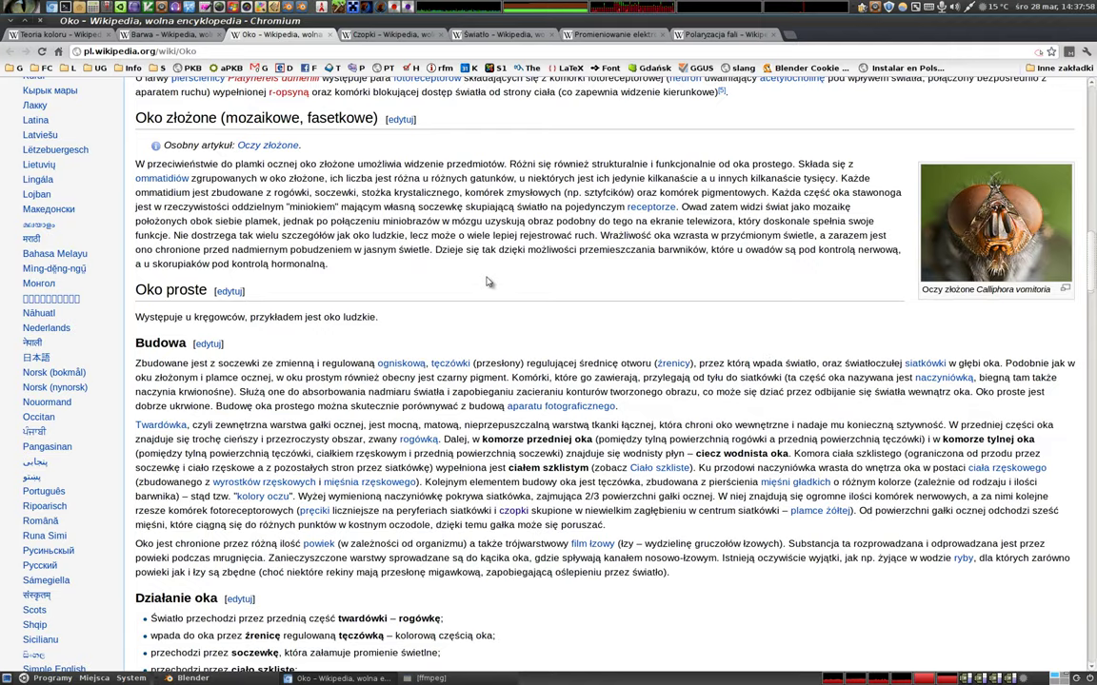
scroll(487, 282, down, 4)
scroll(488, 284, down, 3)
scroll(505, 279, down, 2)
scroll(505, 279, down, 3)
scroll(522, 286, down, 1)
scroll(521, 286, down, 2)
scroll(524, 283, down, 2)
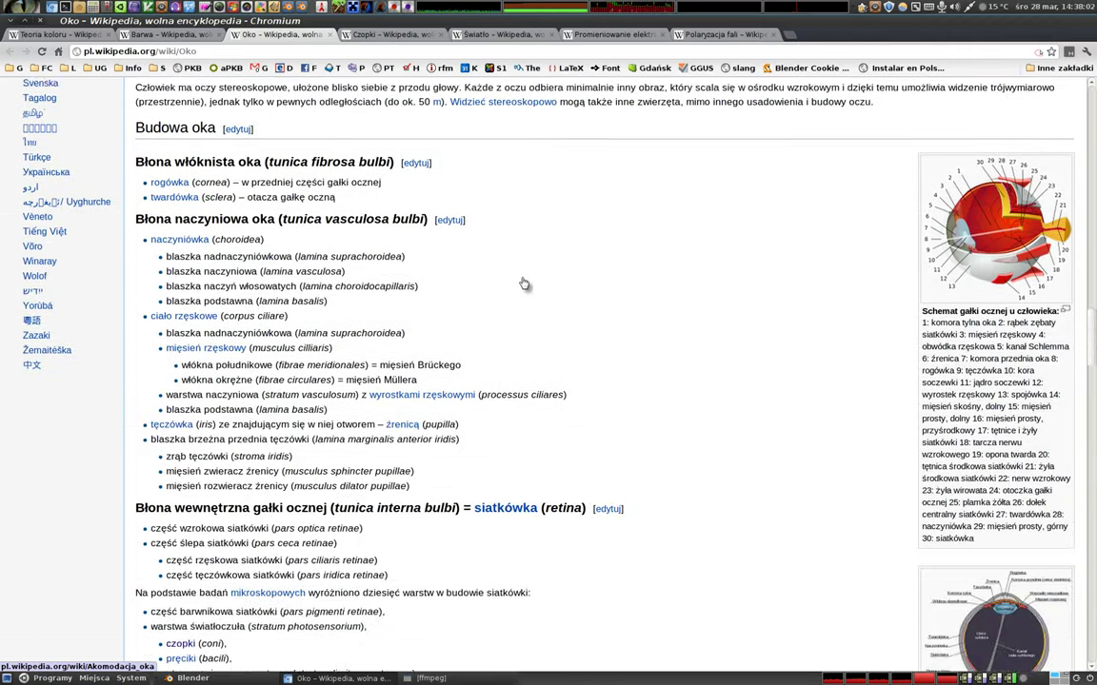
scroll(578, 306, down, 3)
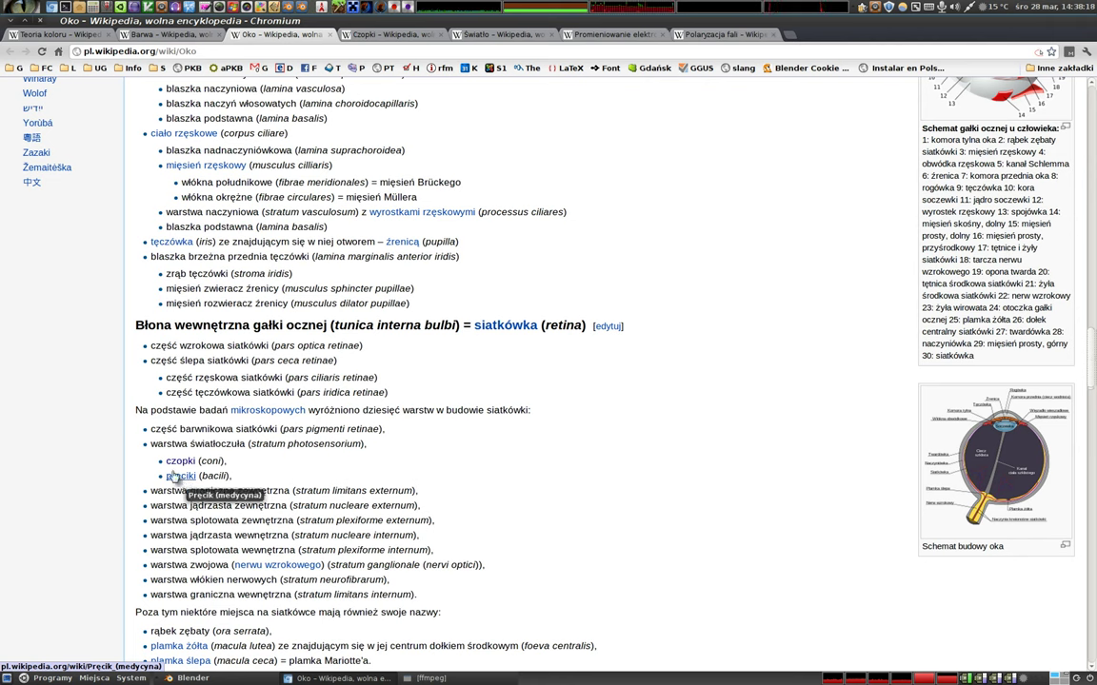
middle_click(177, 475)
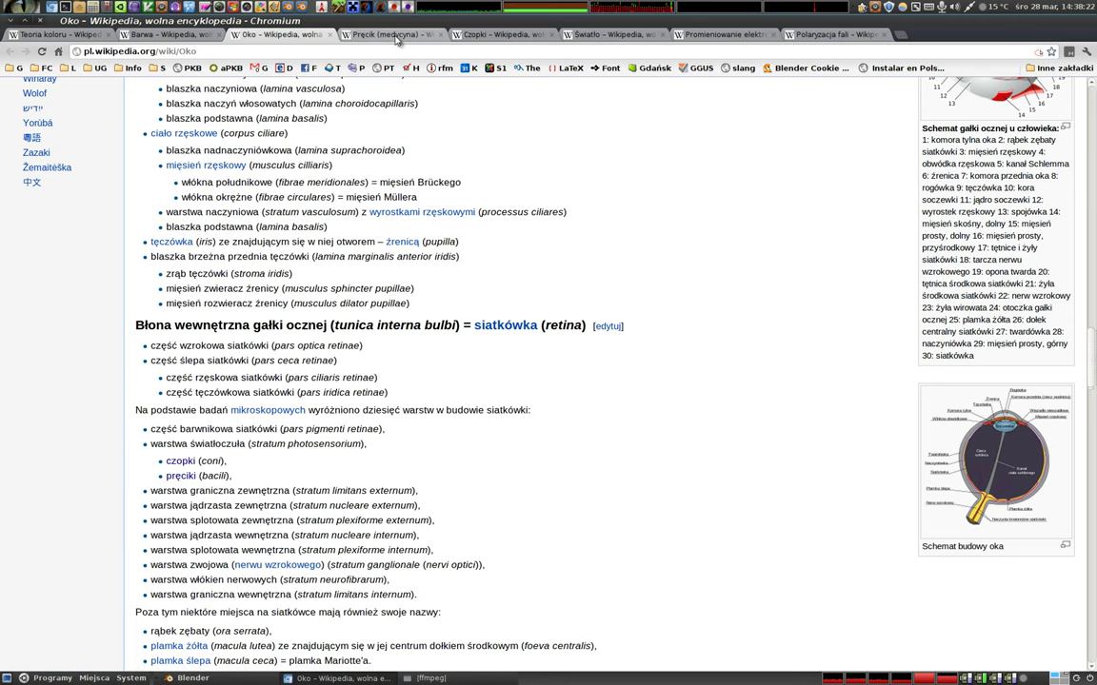
Step: Glance at the Pręcik article, then read Czopki down to its comparison table and back up
click(397, 39)
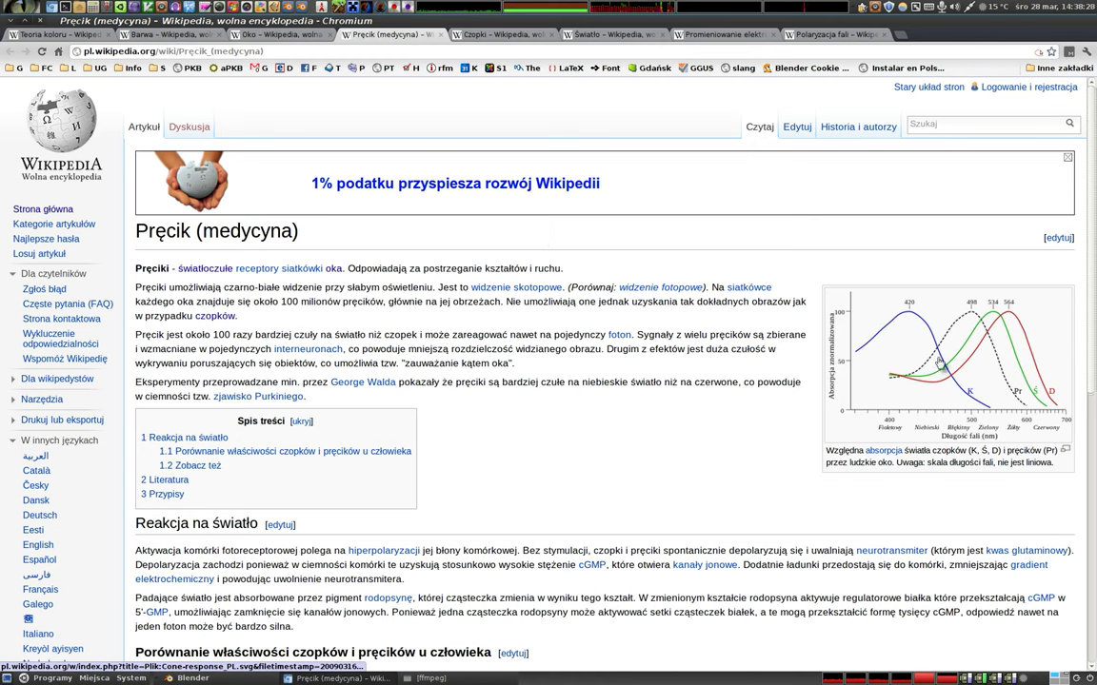
click(462, 35)
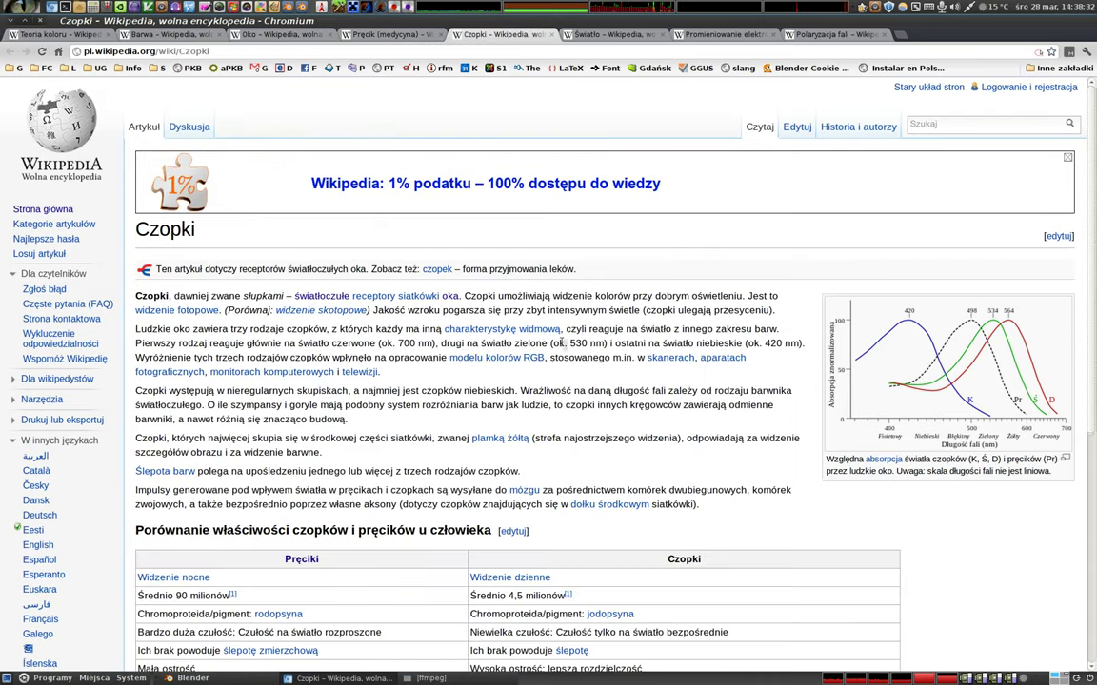
scroll(560, 343, down, 1)
scroll(462, 292, down, 2)
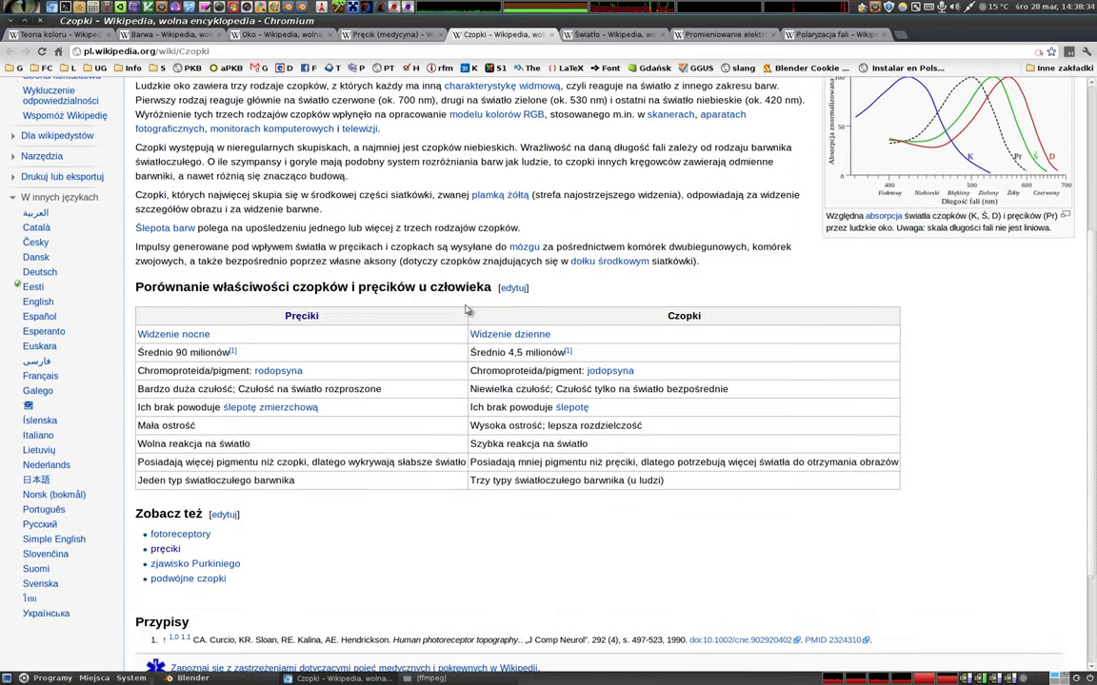
scroll(461, 292, down, 2)
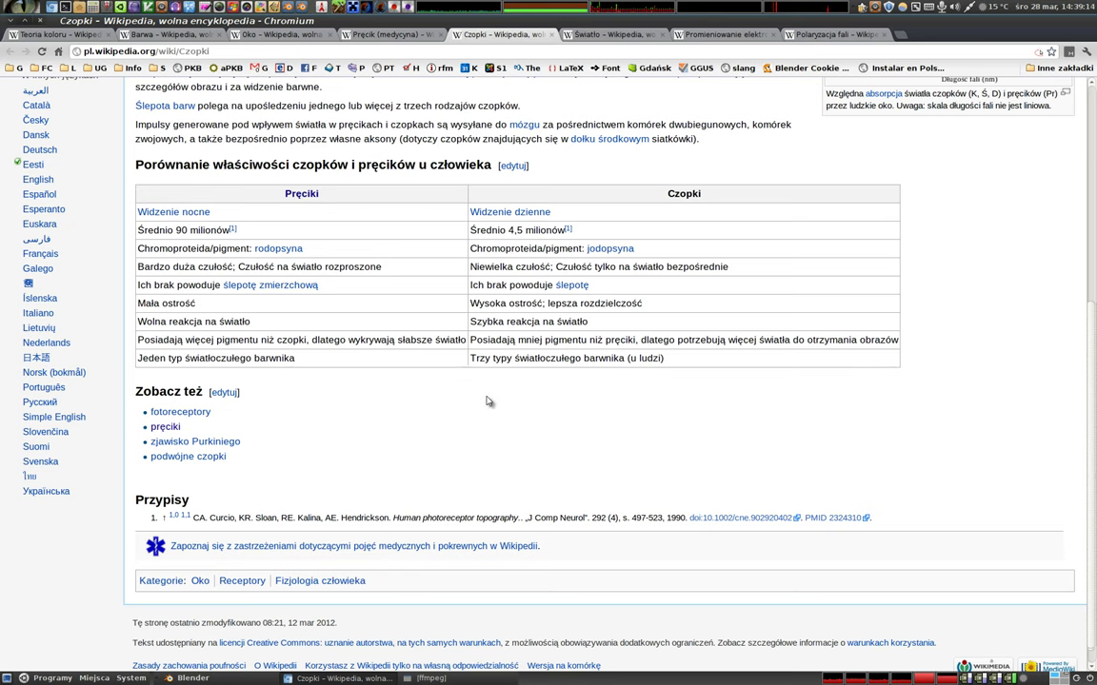
scroll(482, 386, up, 3)
scroll(481, 387, up, 5)
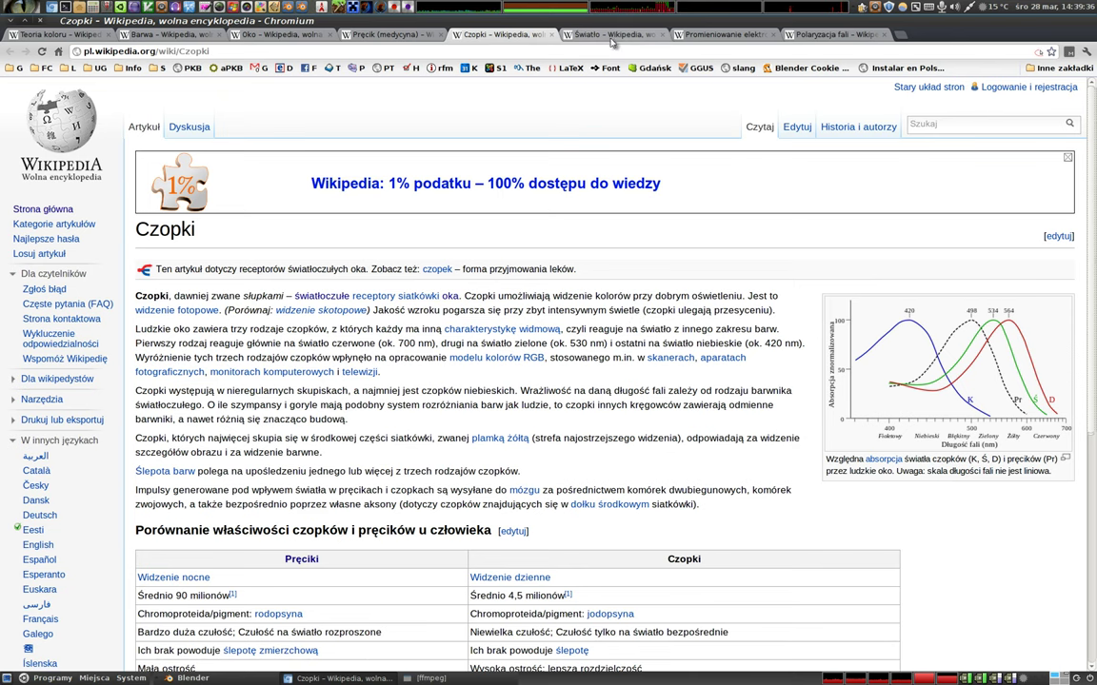
Step: Review the Światło article's list of light phenomena and return to its top
click(569, 36)
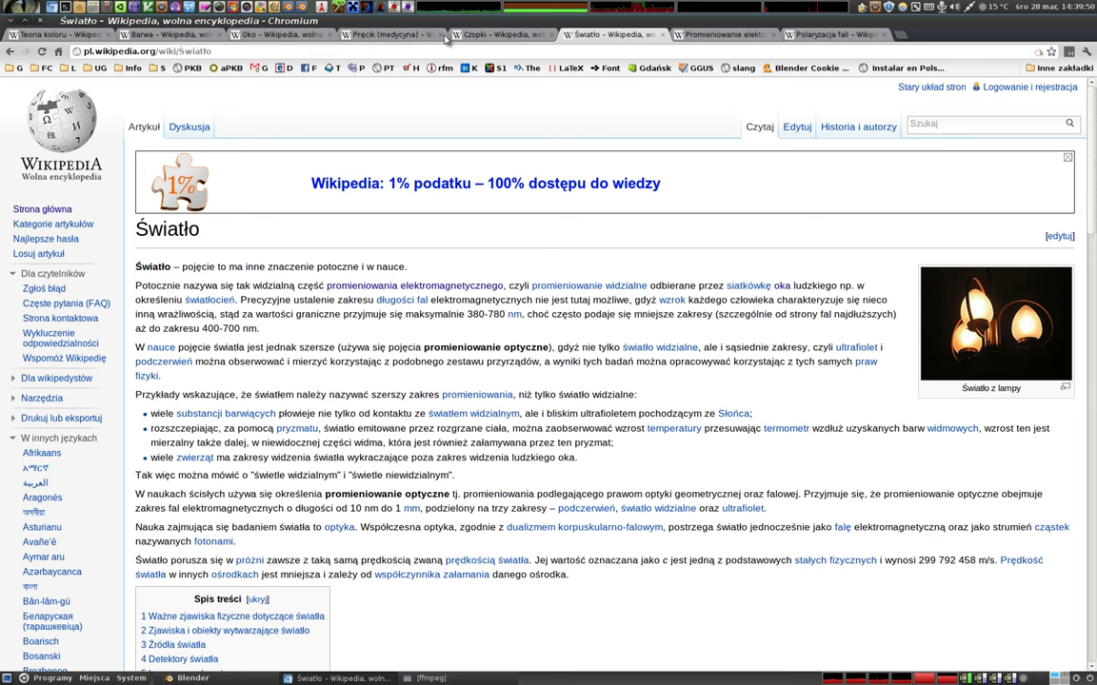
scroll(253, 289, down, 3)
scroll(324, 304, down, 1)
scroll(354, 312, down, 1)
scroll(380, 318, down, 2)
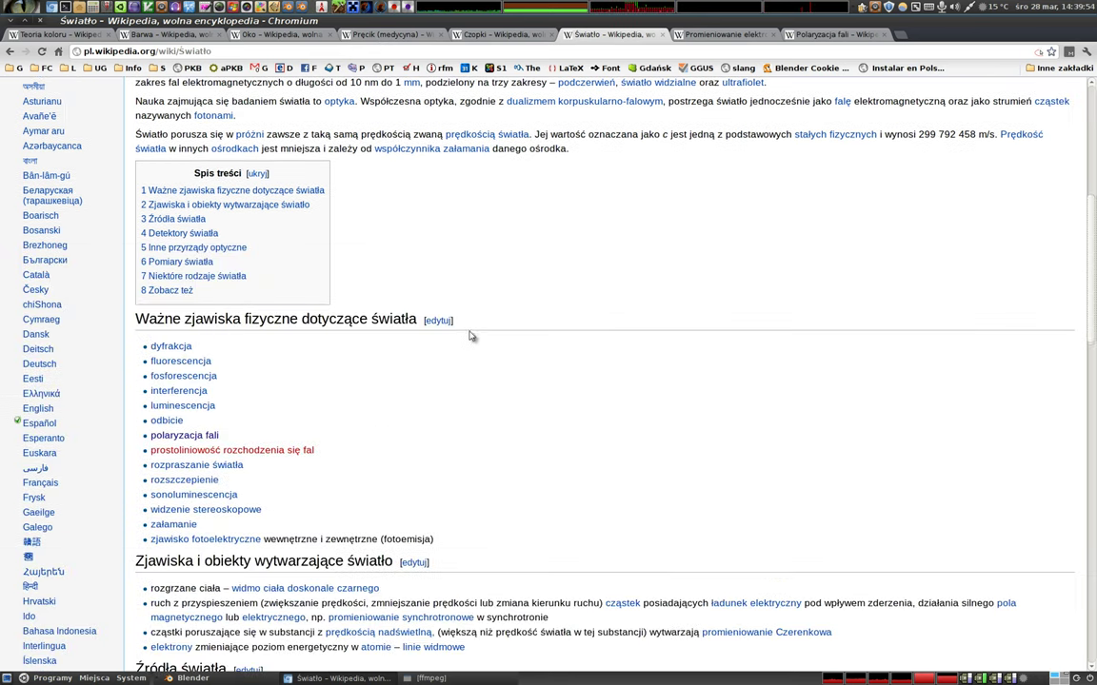
scroll(476, 333, down, 1)
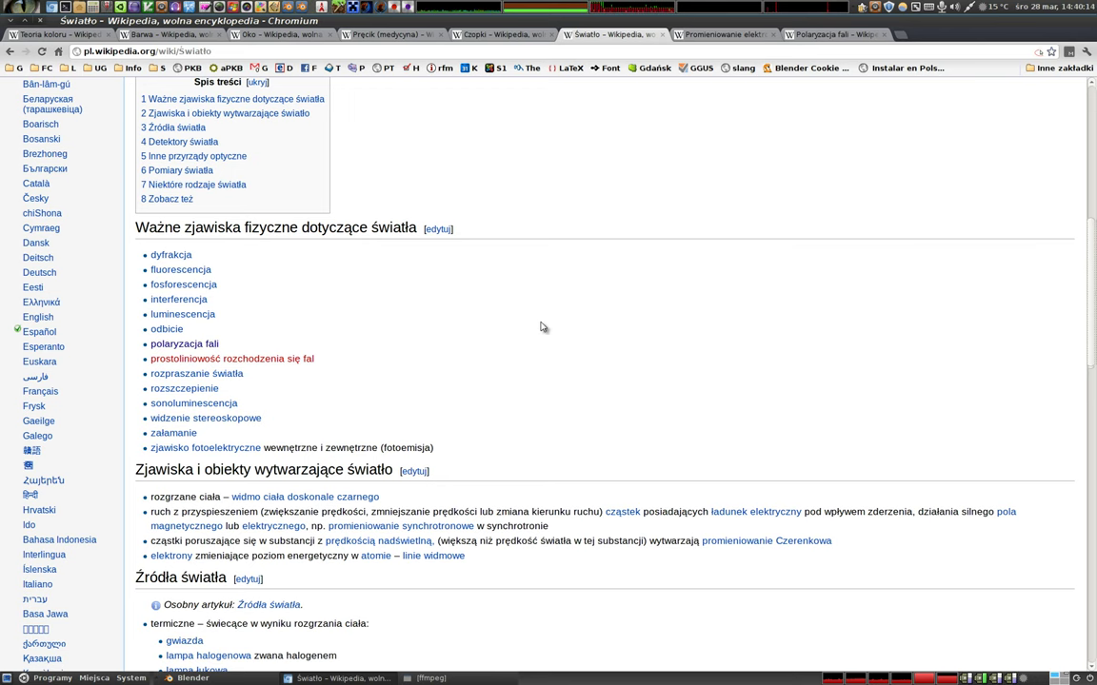
scroll(541, 327, up, 10)
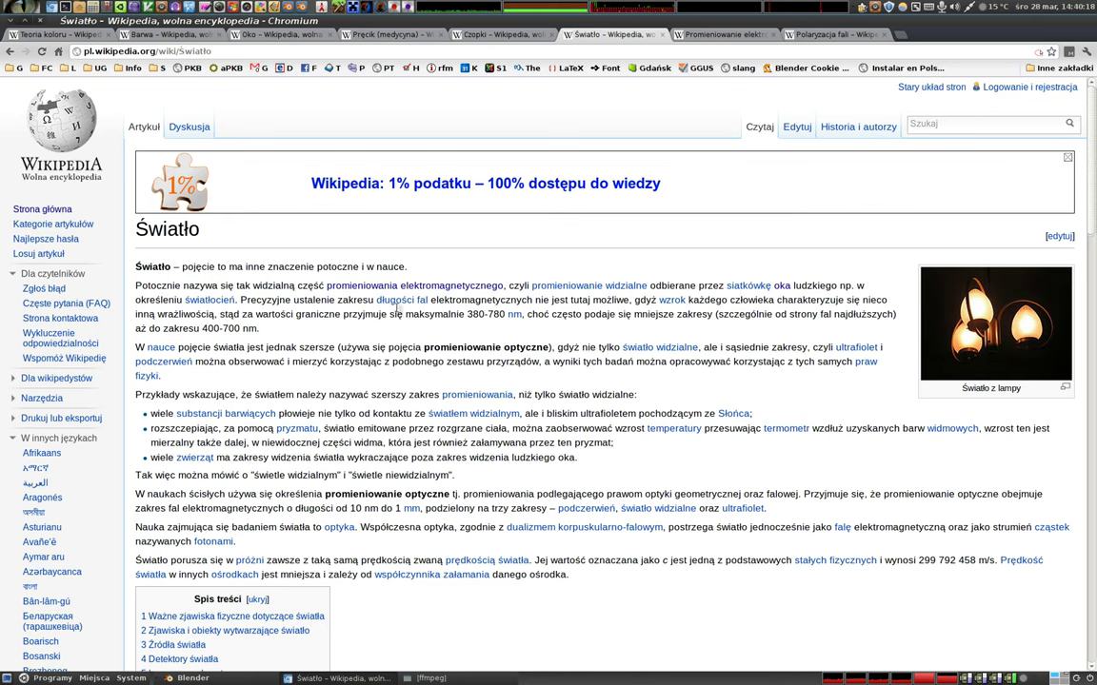
Step: Bring the Promieniowanie elektromagnetyczne article to its wavelength-band table, from fale radiowe to promieniowanie gamma
click(731, 36)
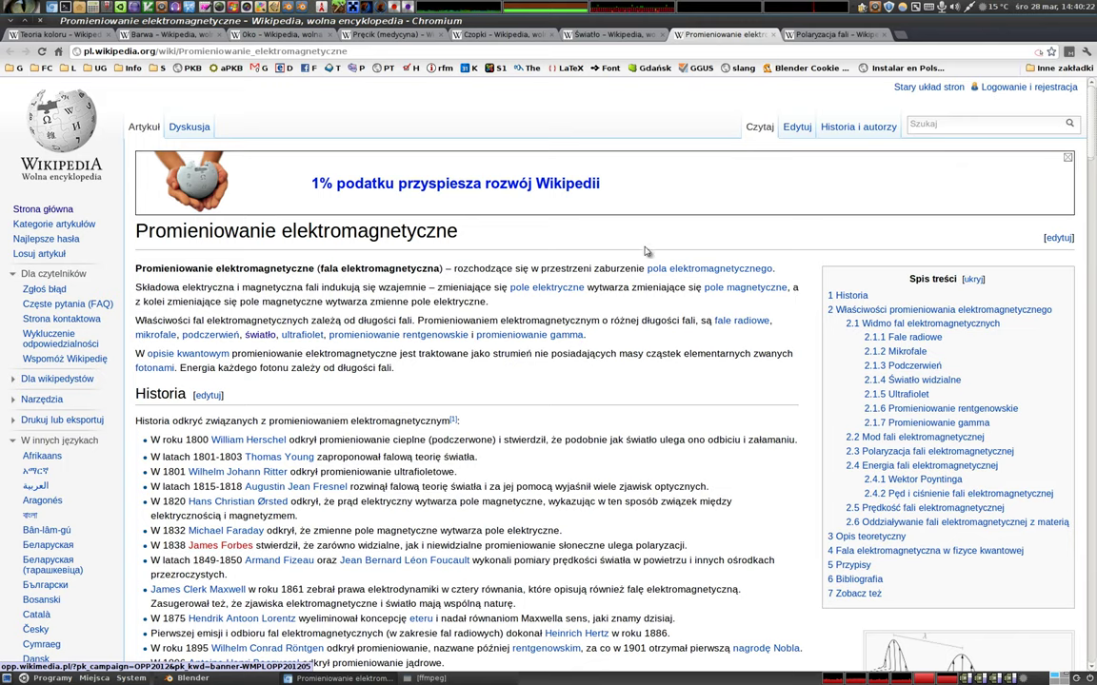
scroll(644, 318, down, 2)
scroll(644, 318, down, 3)
scroll(644, 317, down, 1)
scroll(644, 318, down, 3)
scroll(645, 318, down, 1)
scroll(604, 281, down, 3)
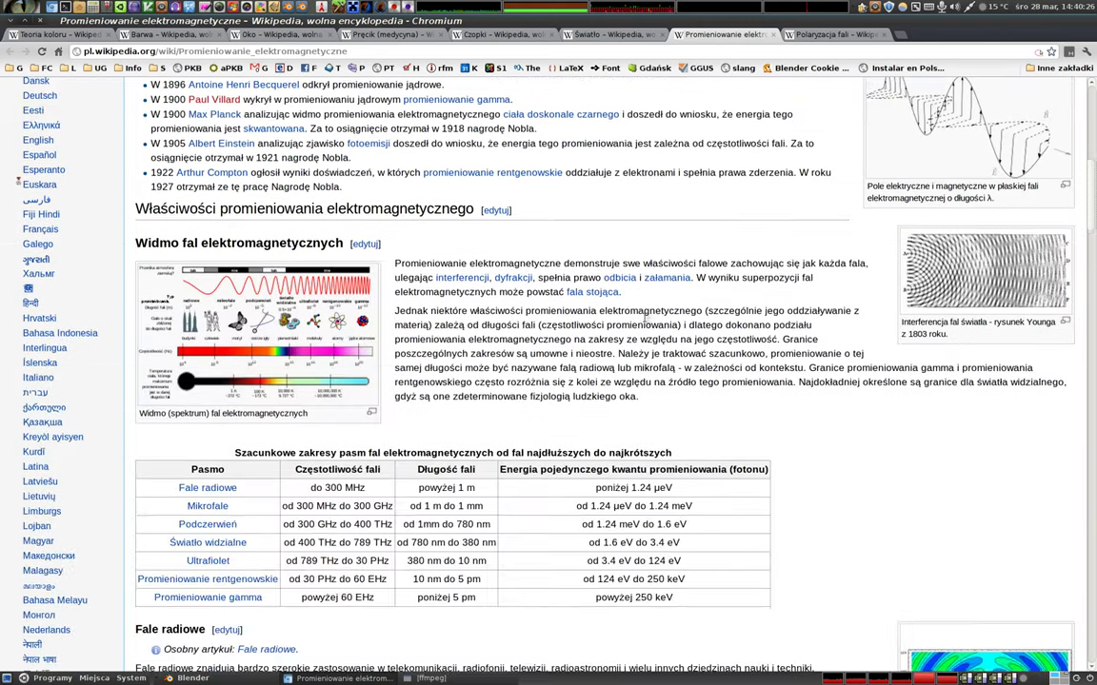
scroll(602, 280, up, 1)
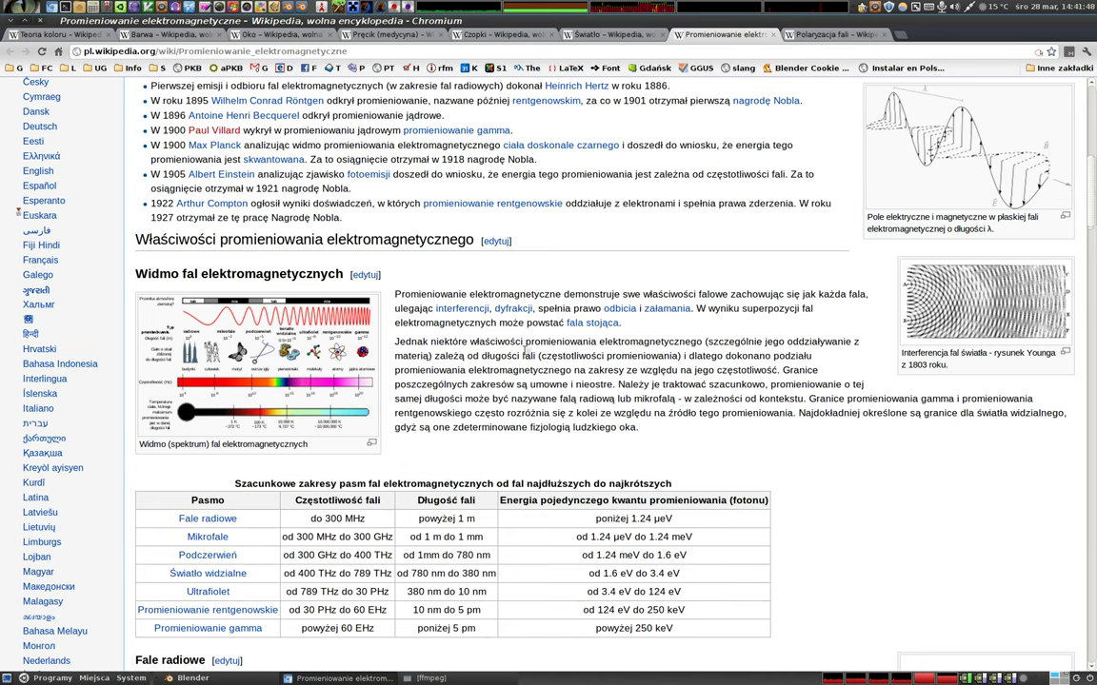
Step: Open the file page of the Podczerwień section's Passivhaus thermogram image
scroll(561, 324, down, 5)
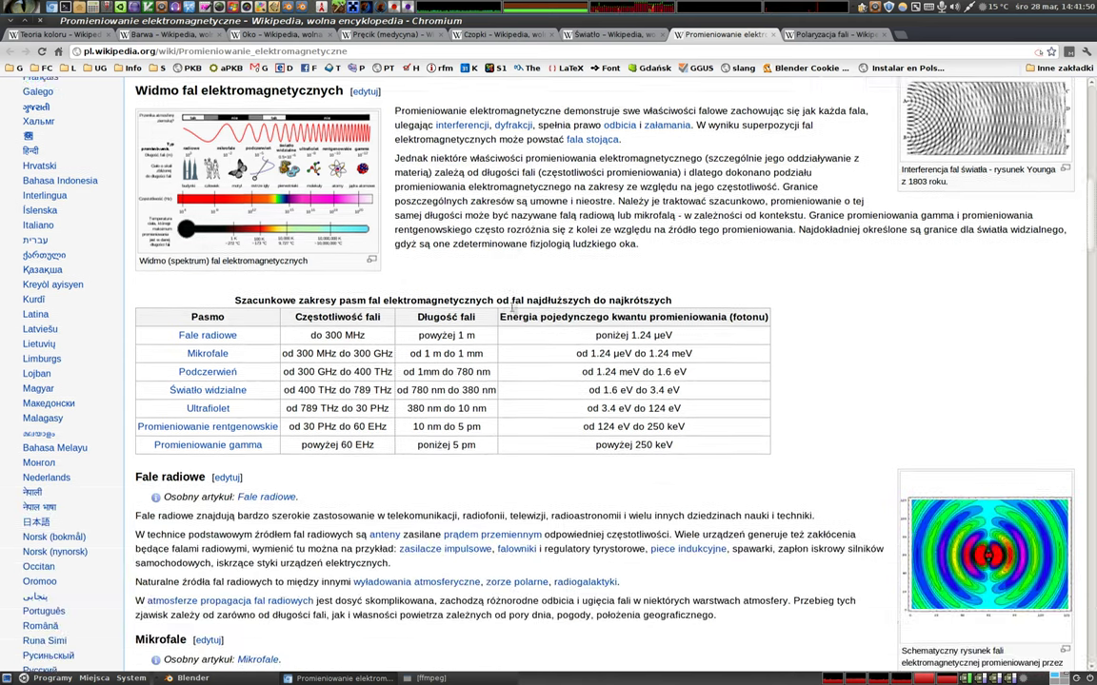
scroll(515, 312, down, 2)
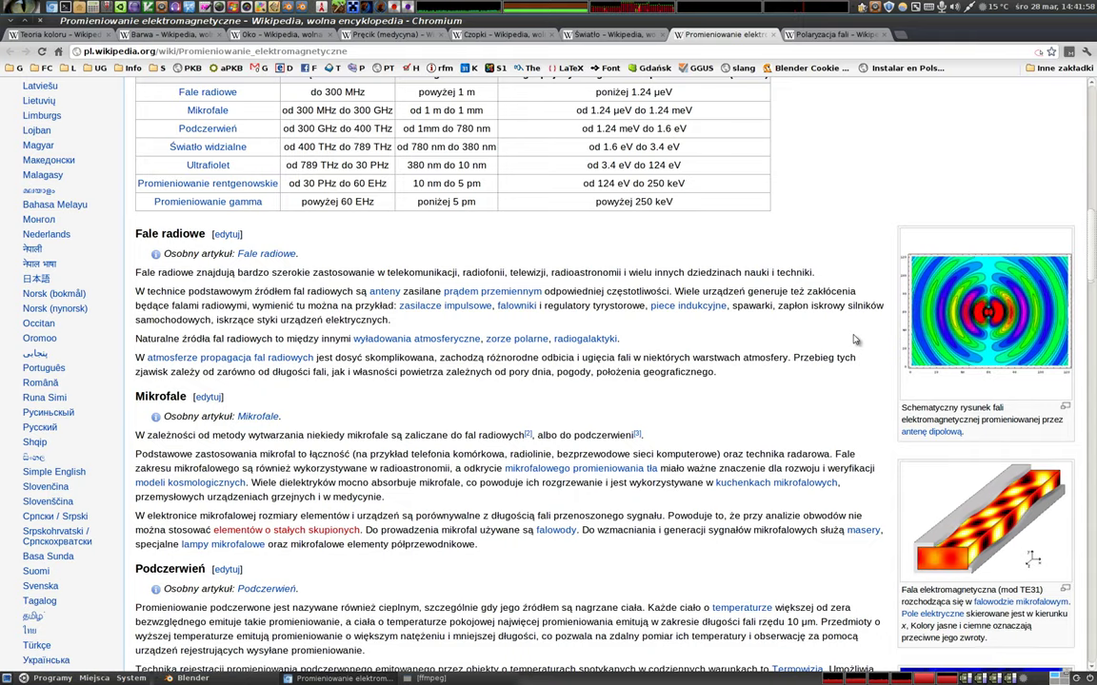
scroll(855, 340, down, 3)
scroll(855, 340, down, 2)
scroll(904, 362, down, 3)
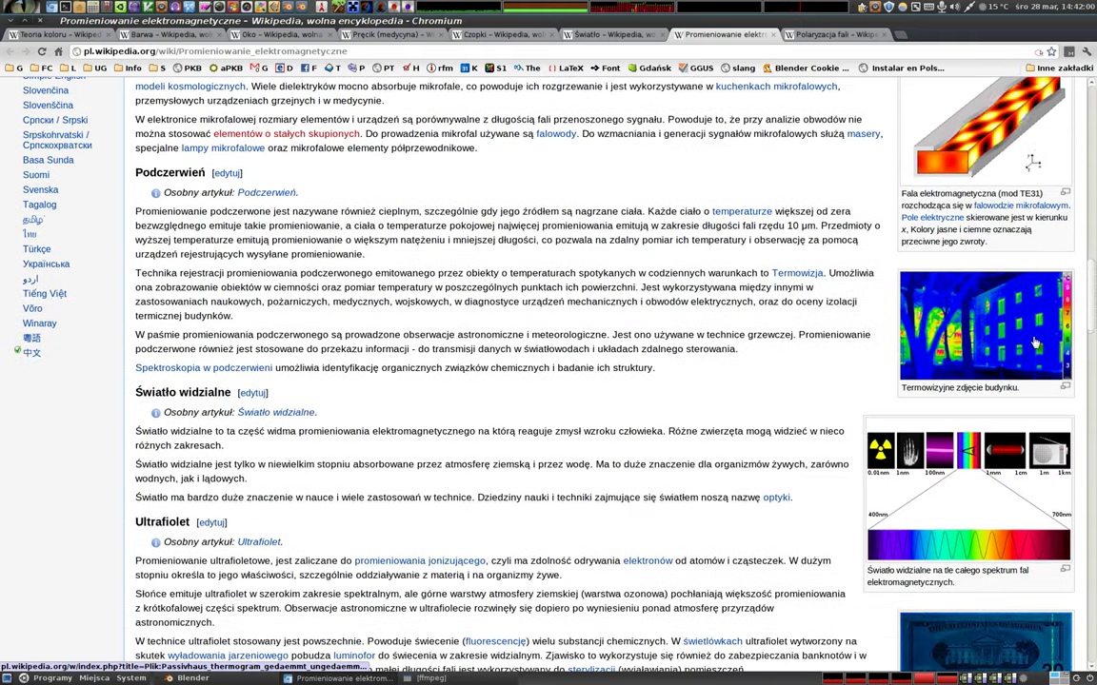
click(962, 385)
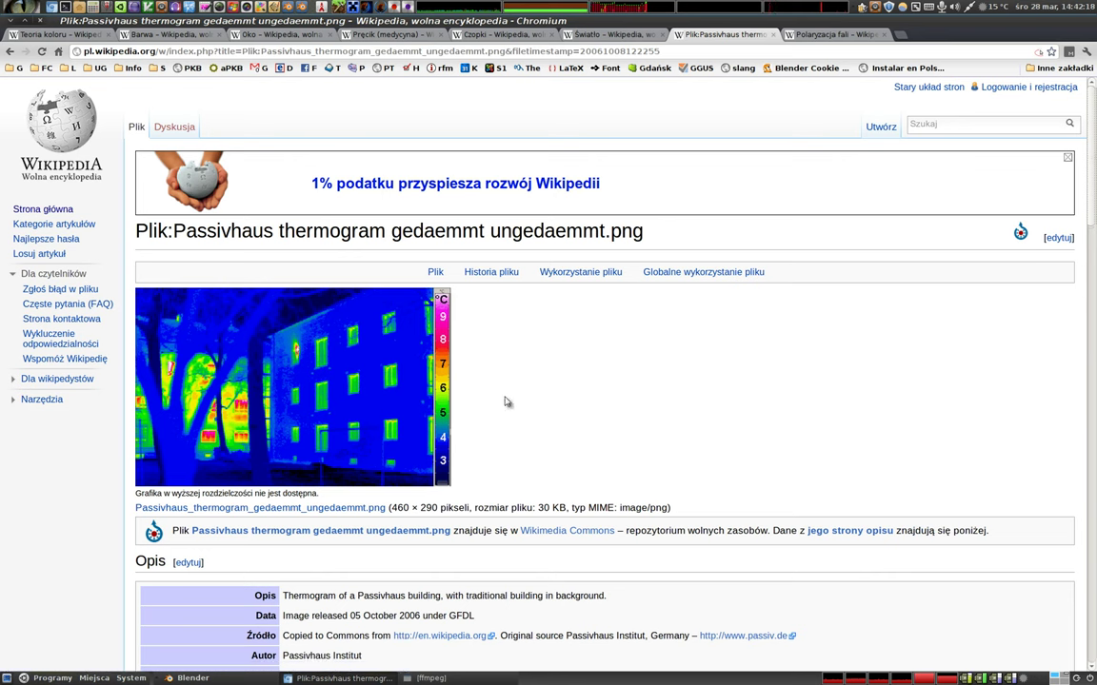
Step: Check the thermogram file's Licencja section, then go back to the electromagnetic radiation article
scroll(533, 362, down, 3)
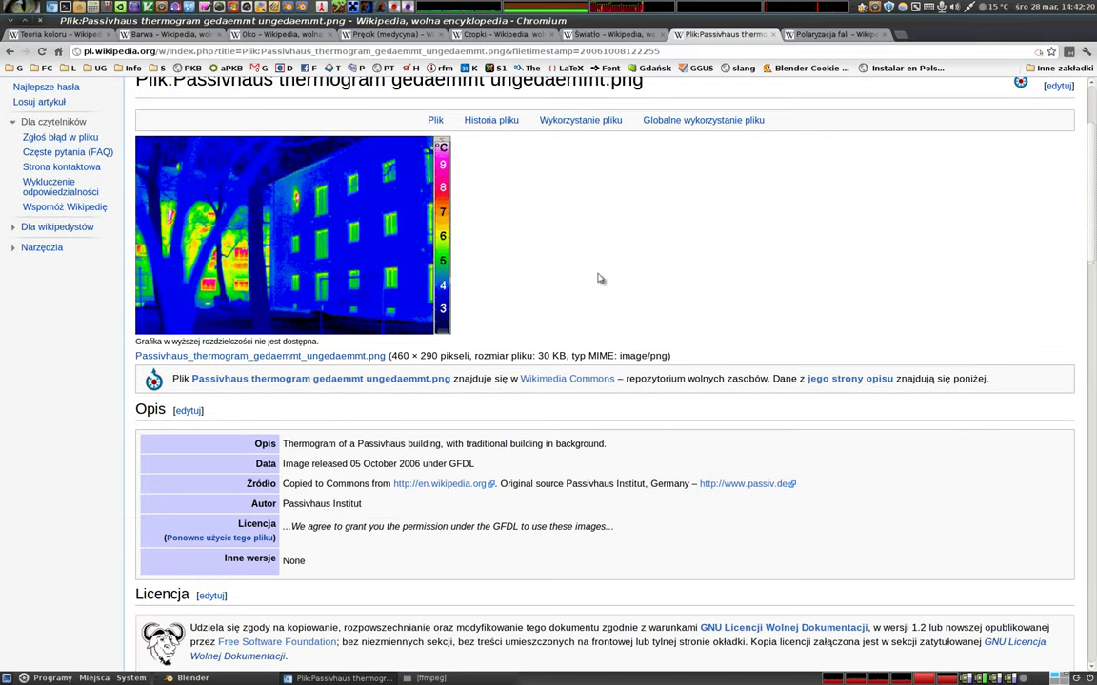
key(alt+Left)
Step: Scroll through the article's Mikrofale, Podczerwień and Światło widzialne sections
scroll(611, 334, down, 5)
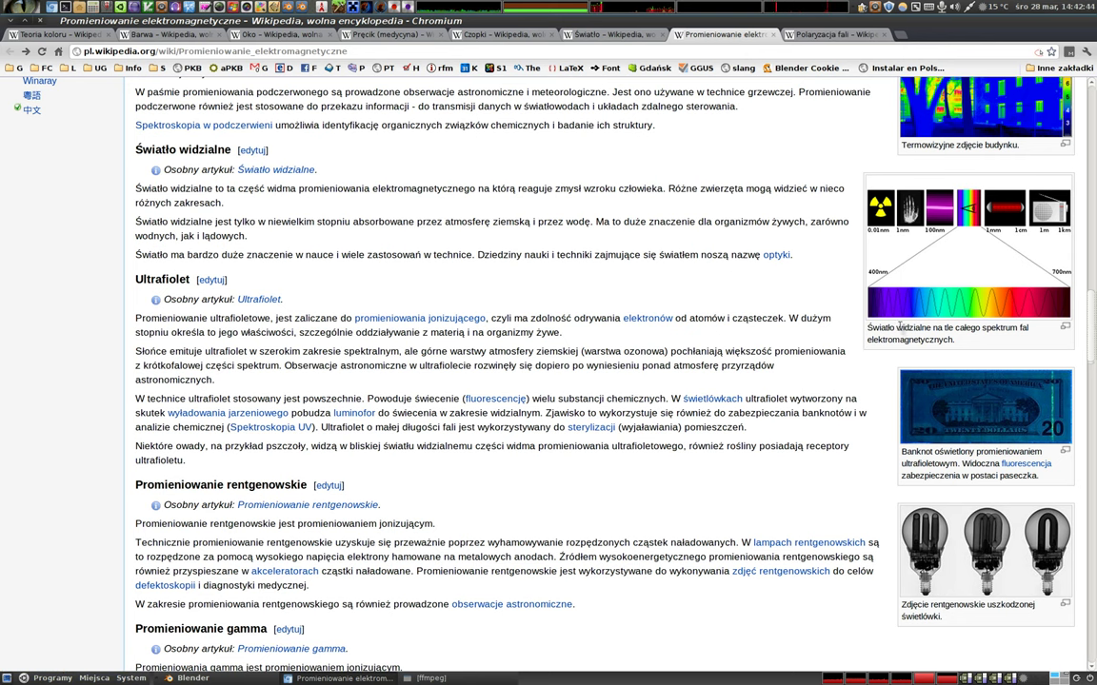
scroll(811, 309, up, 5)
scroll(801, 347, up, 3)
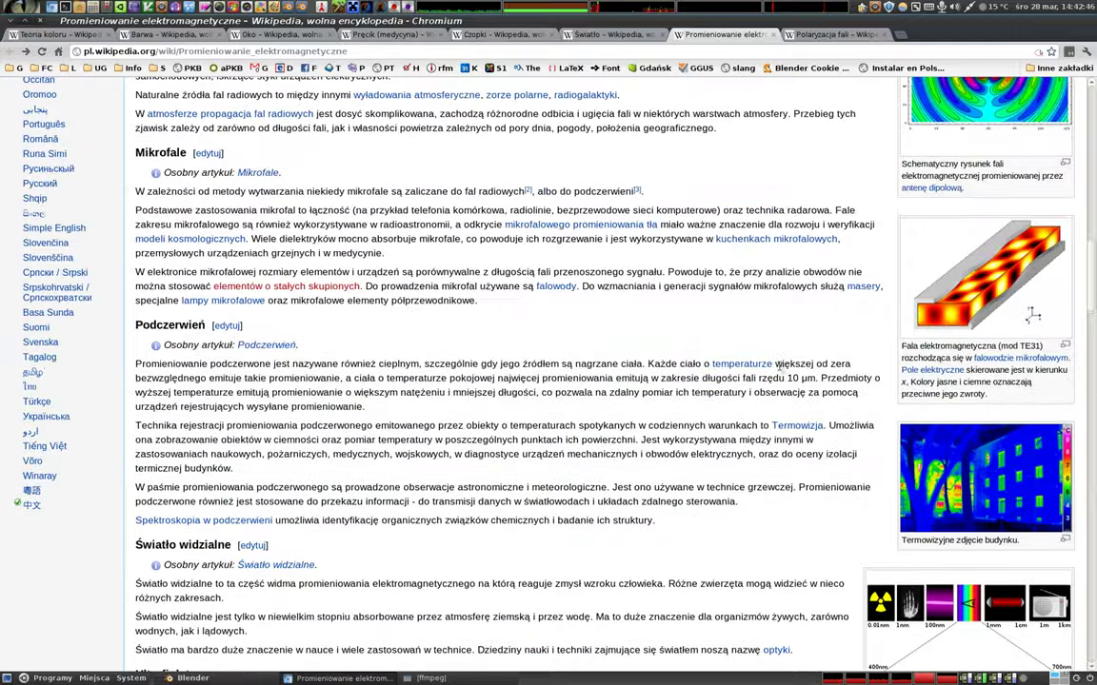
scroll(801, 347, up, 4)
Step: Read through the Polaryzacja fali article, then return to Blender's Teoria BARW scene
click(841, 38)
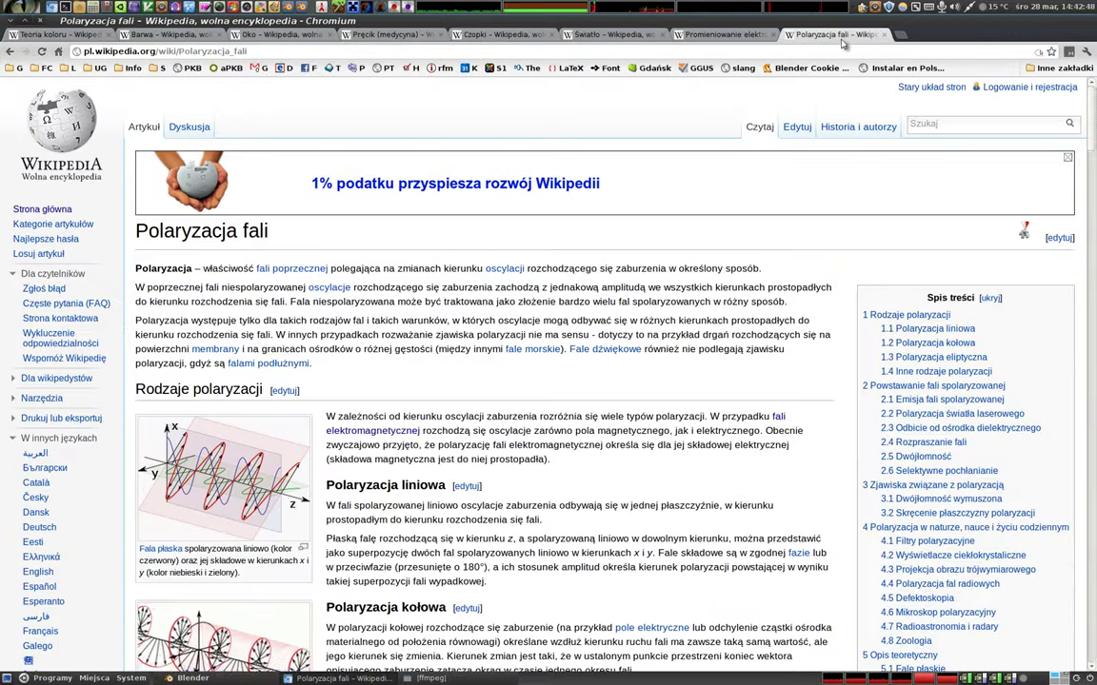
scroll(468, 285, down, 3)
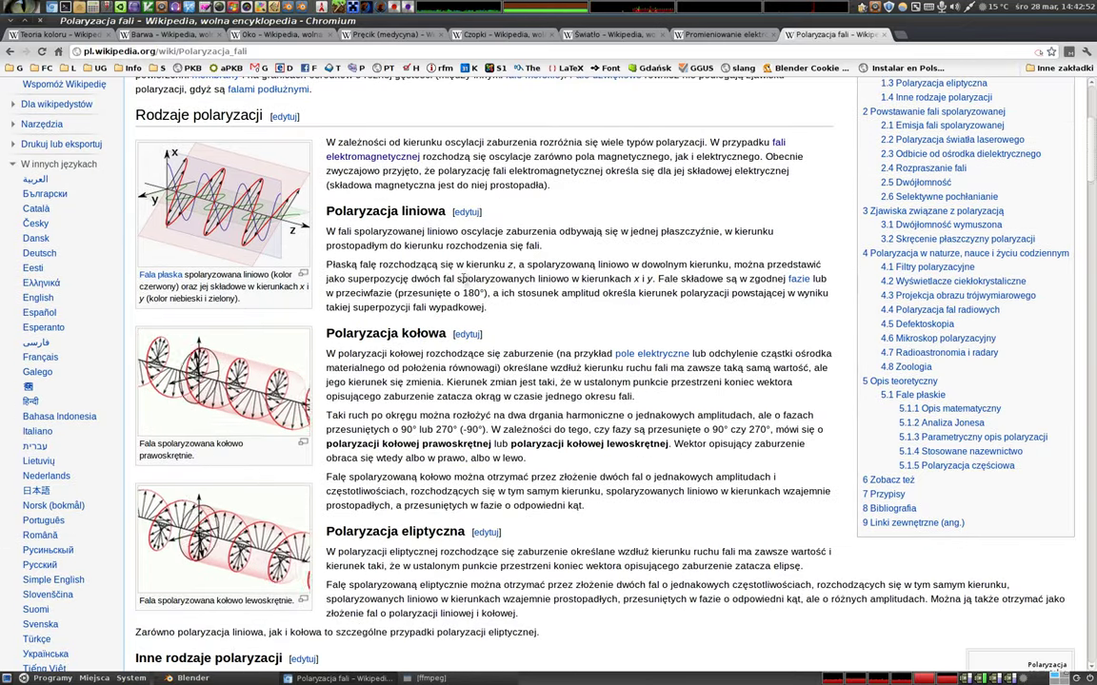
scroll(524, 333, down, 2)
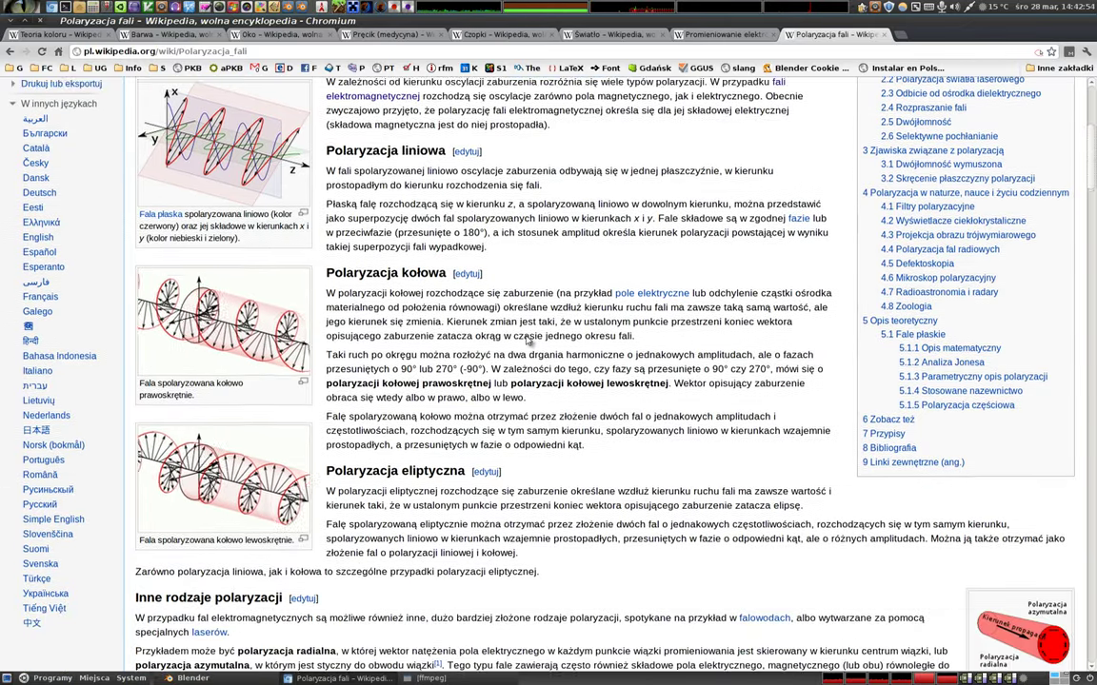
scroll(538, 333, down, 2)
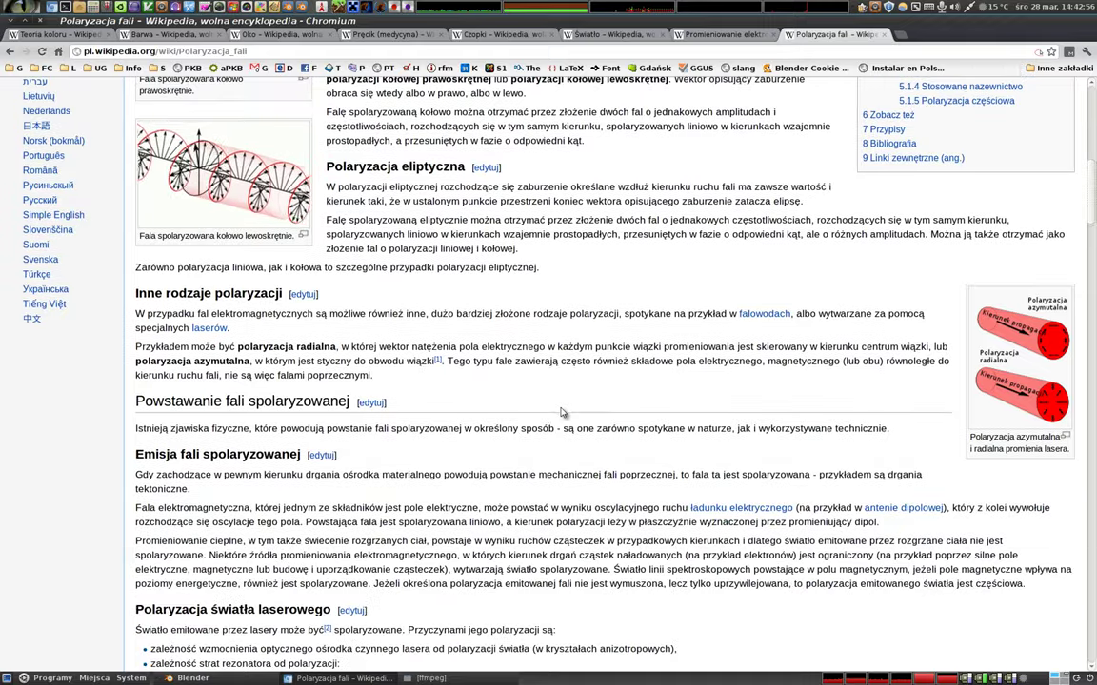
scroll(555, 321, down, 6)
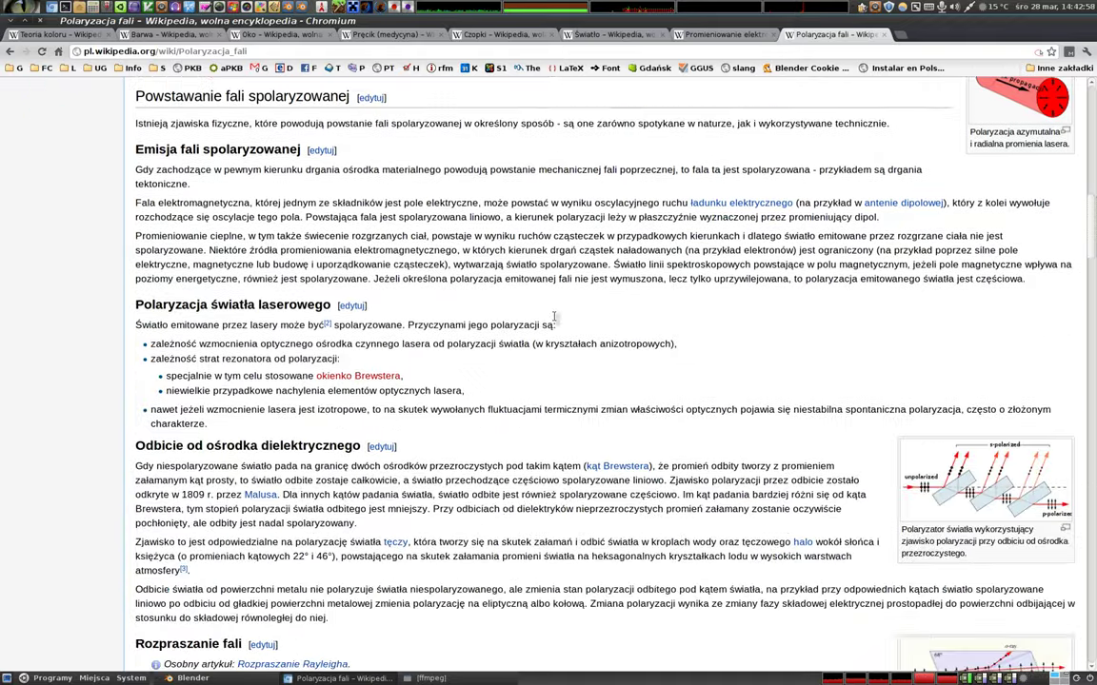
scroll(557, 316, down, 2)
scroll(557, 315, down, 3)
scroll(556, 316, down, 2)
scroll(554, 317, down, 4)
scroll(555, 316, down, 3)
scroll(562, 310, down, 2)
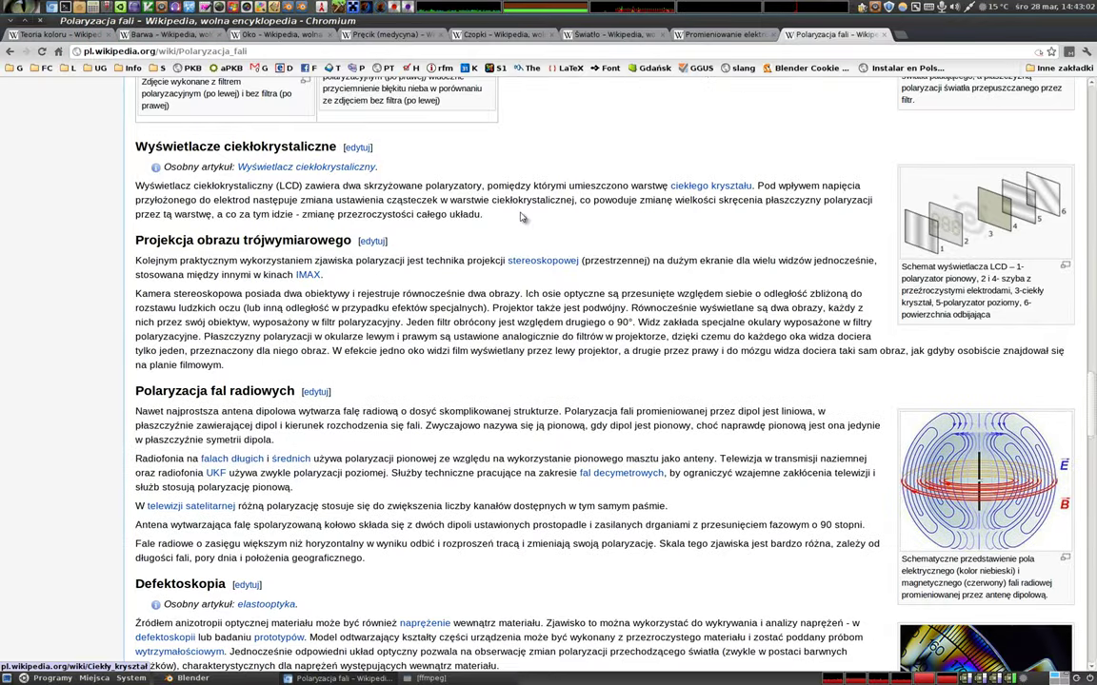
scroll(536, 388, down, 2)
scroll(533, 385, down, 2)
scroll(531, 385, down, 1)
scroll(531, 384, down, 1)
scroll(531, 385, down, 1)
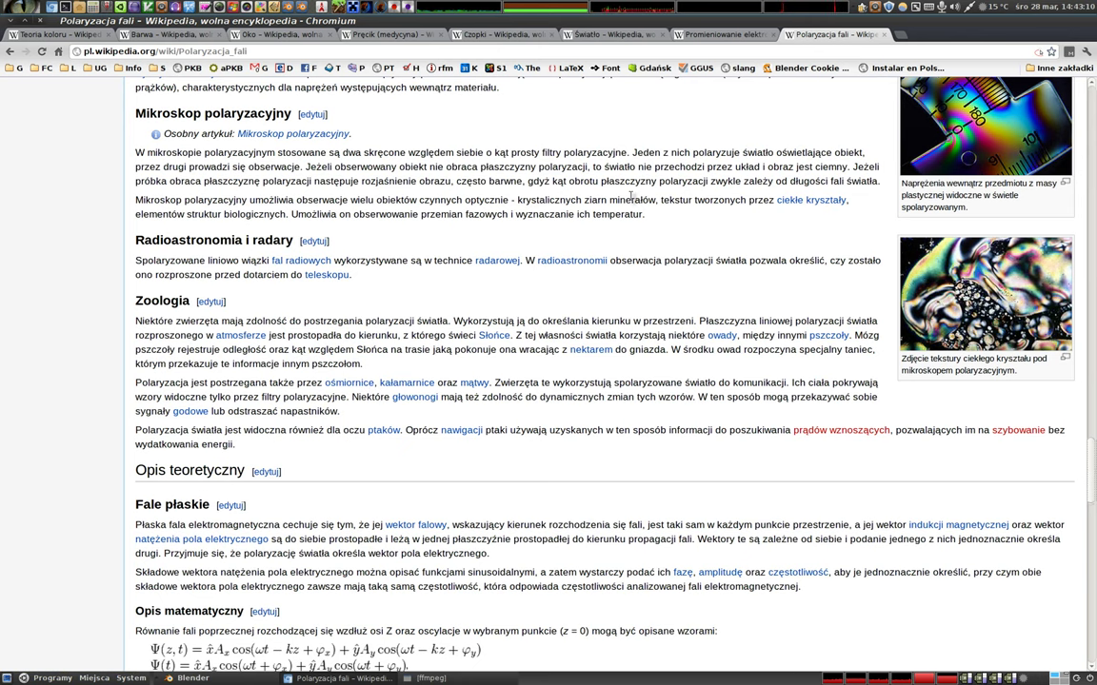
scroll(723, 187, up, 1)
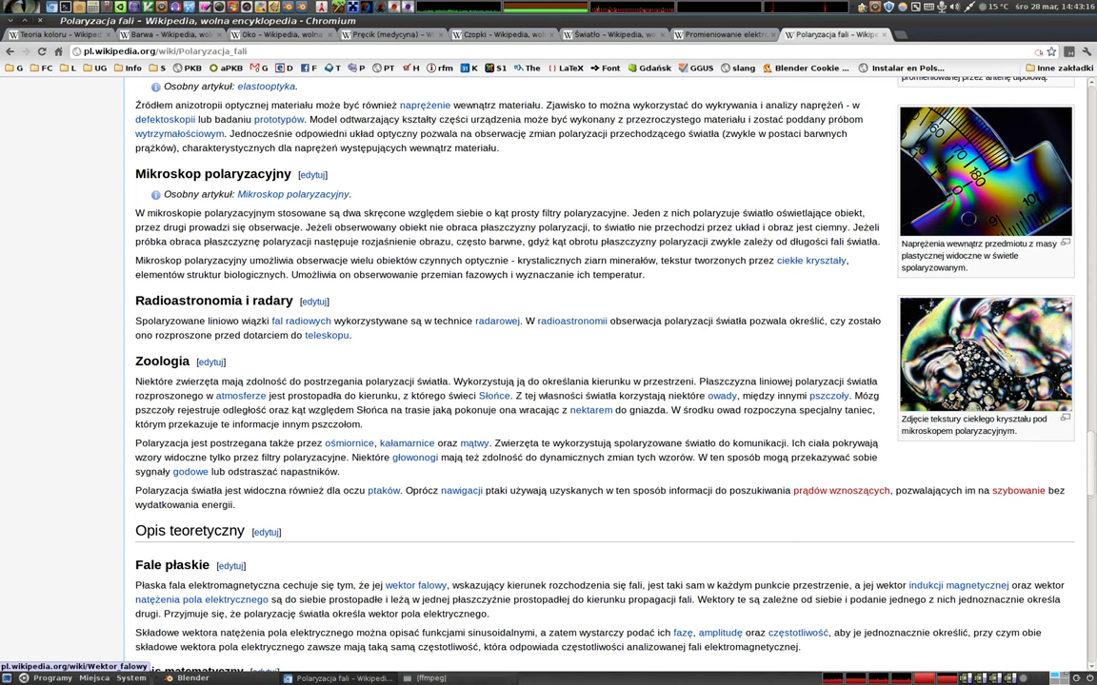
click(187, 678)
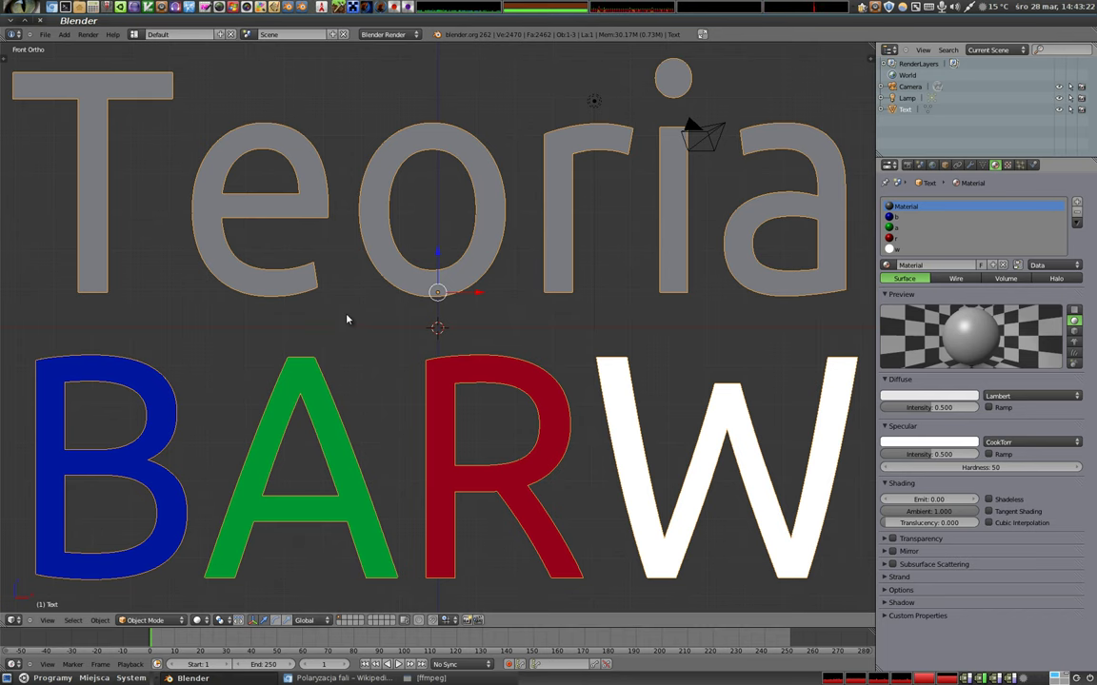
Step: Delete the Teoria BARW text object from the scene
key(x)
click(438, 289)
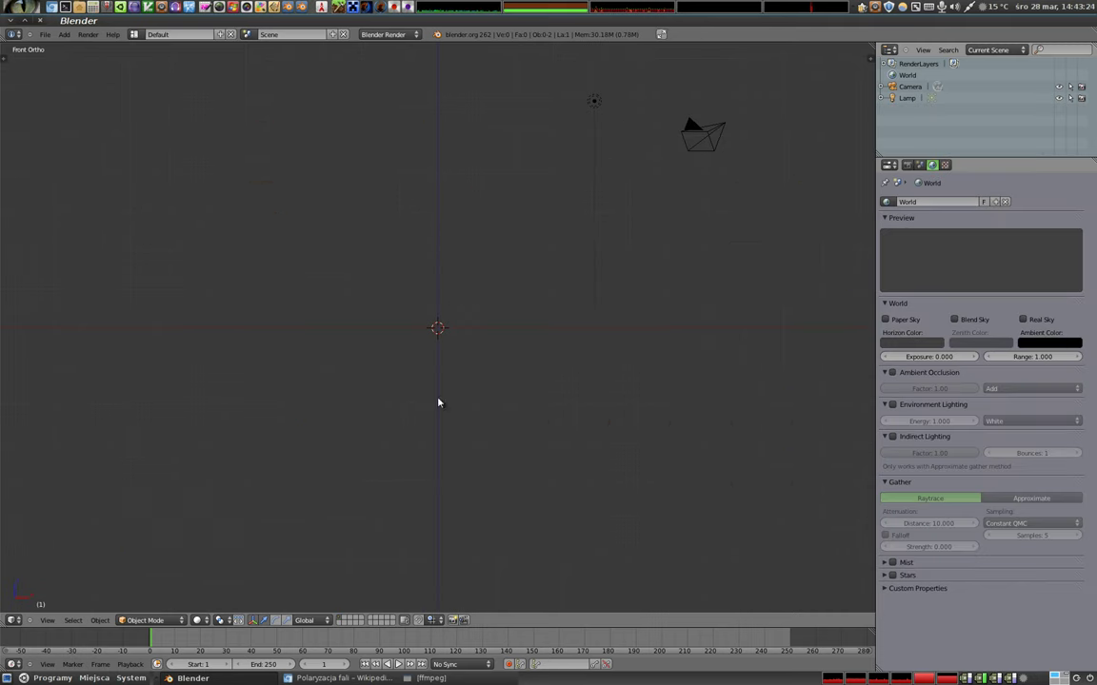
mouse_move(455, 317)
mouse_down()
mouse_move(441, 480)
mouse_move(517, 409)
mouse_up()
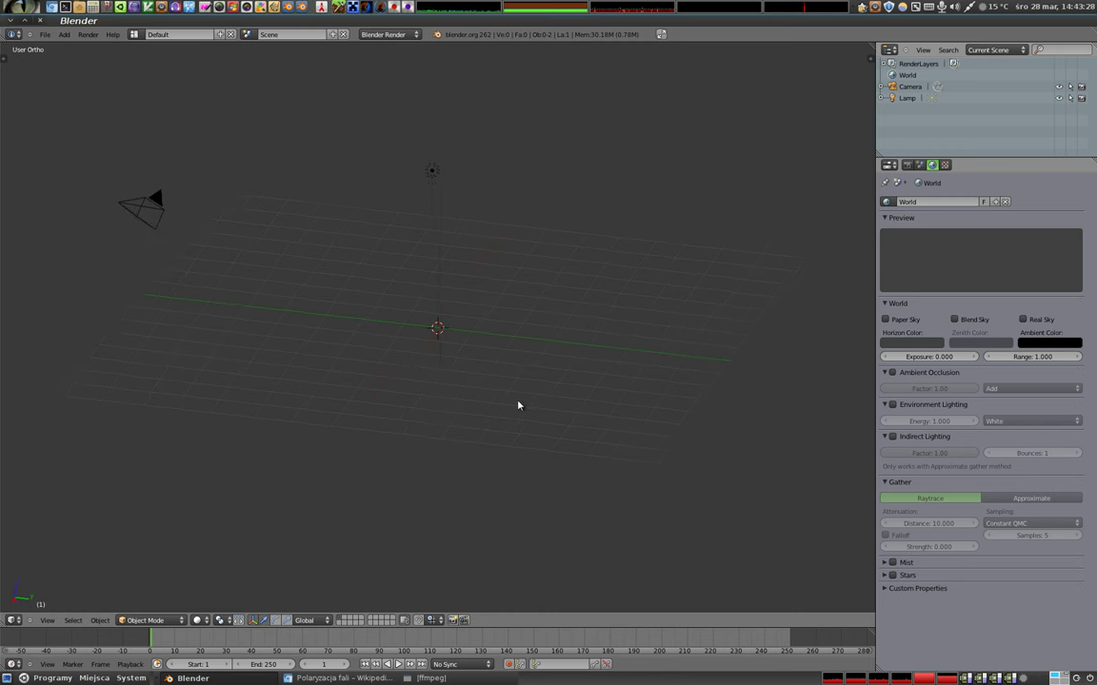
mouse_move(411, 374)
mouse_down()
mouse_move(406, 350)
mouse_move(429, 362)
mouse_up()
Step: Add a mesh plane and scale it up hugely to fill the scene
key(shift+a)
mouse_move(430, 345)
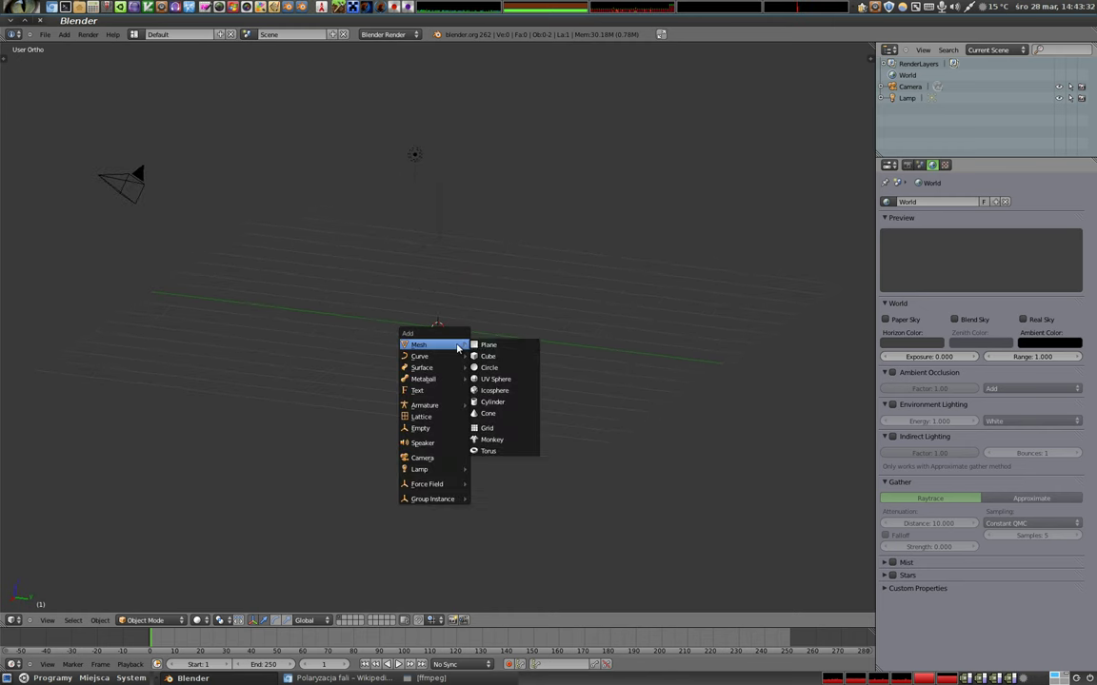
click(489, 344)
key(s)
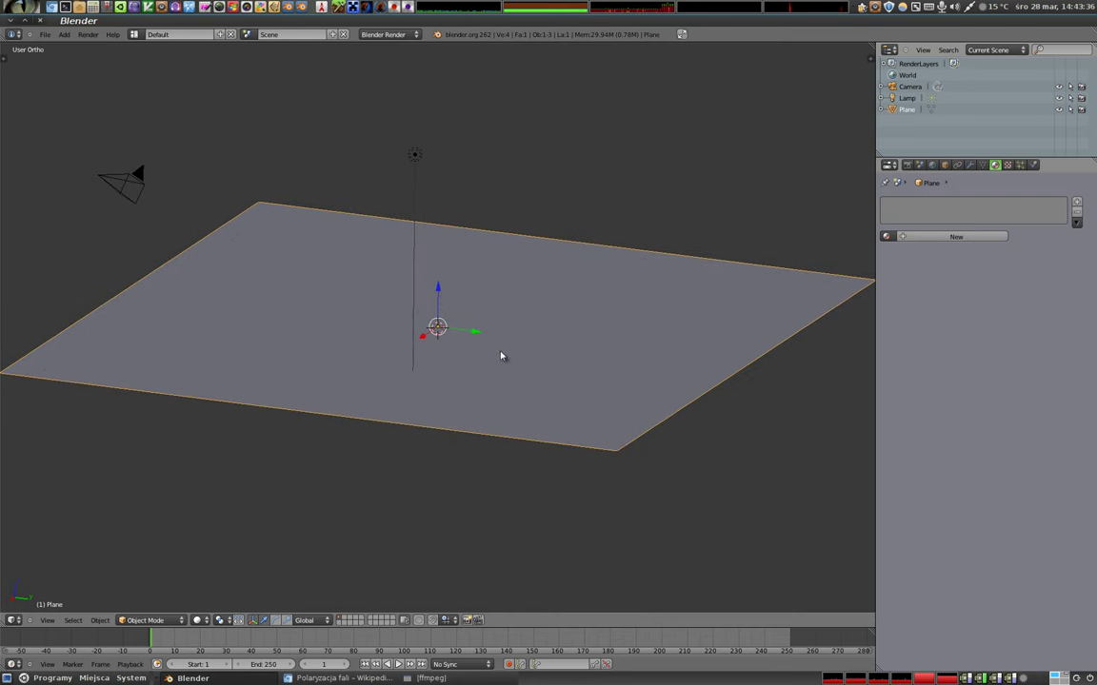
drag(499, 356, 612, 465)
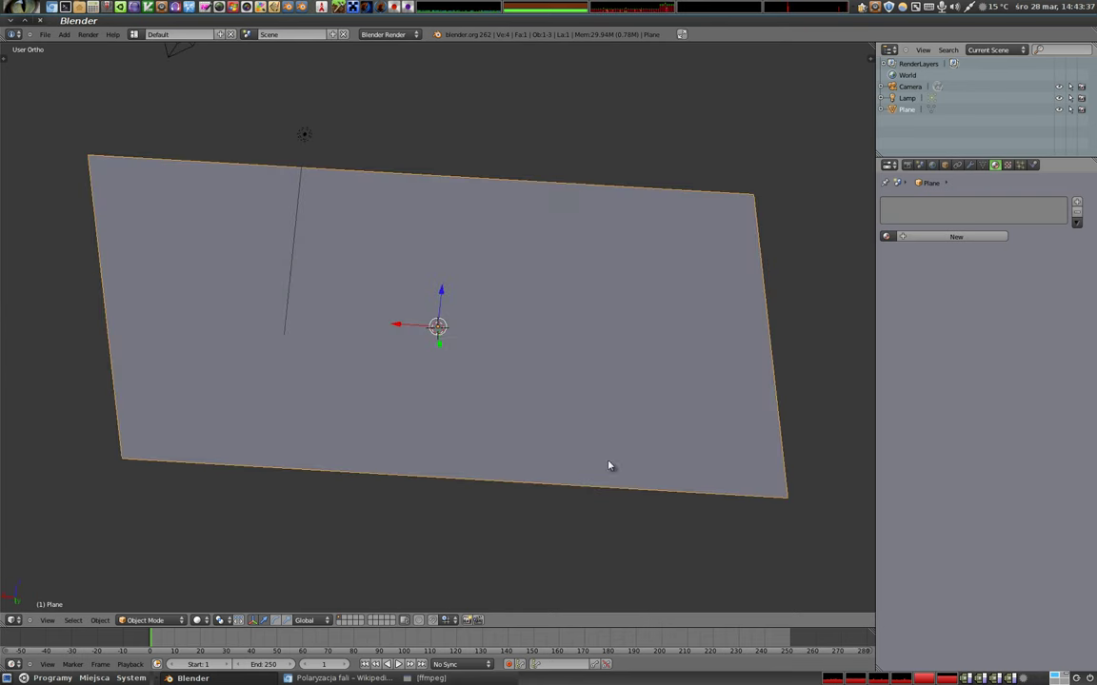
Step: Give the plane a new material, Material.001, with diffuse intensity 1.000, keeping it white
click(942, 237)
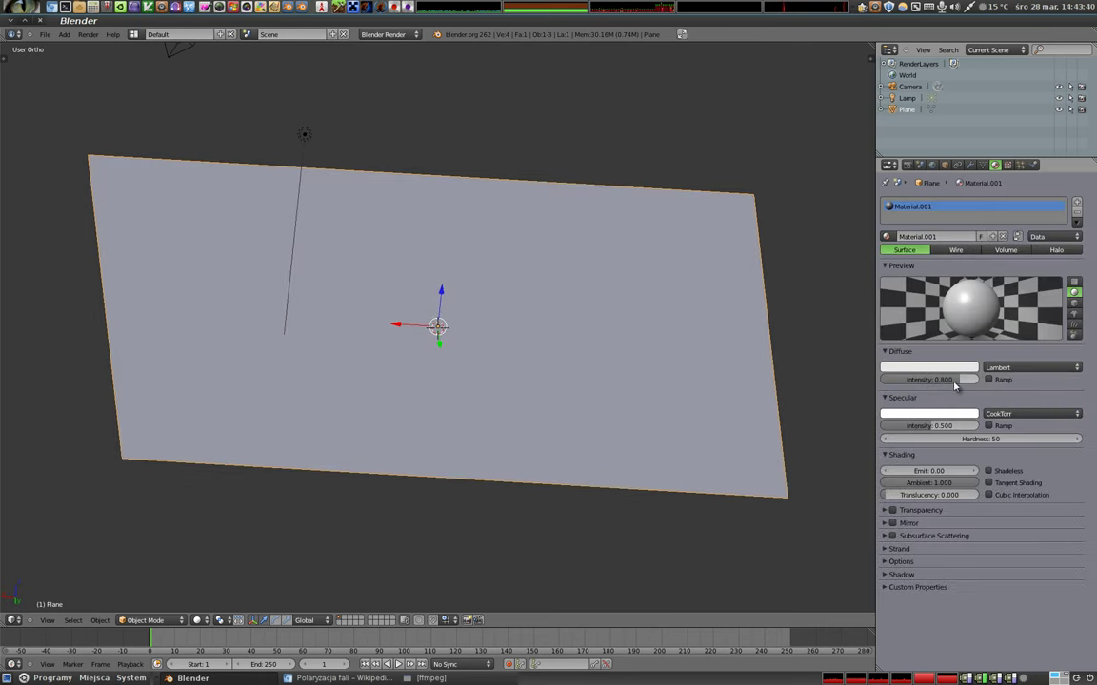
drag(933, 380, 976, 379)
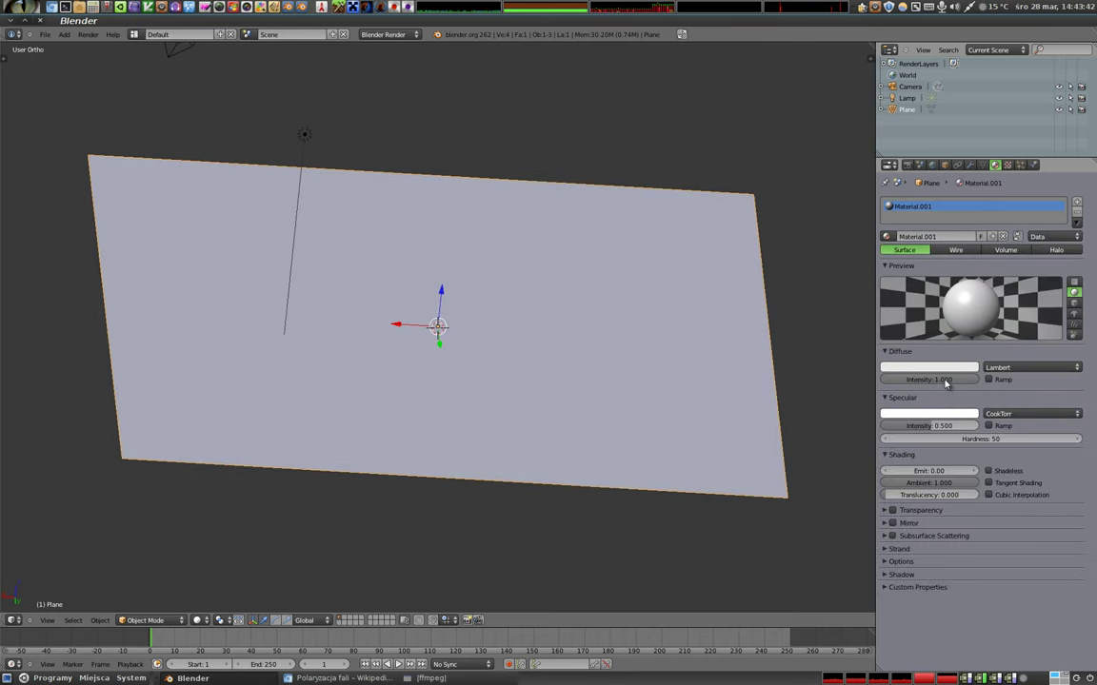
click(942, 367)
drag(955, 341, 930, 349)
key(ctrl+z)
key(ctrl+z)
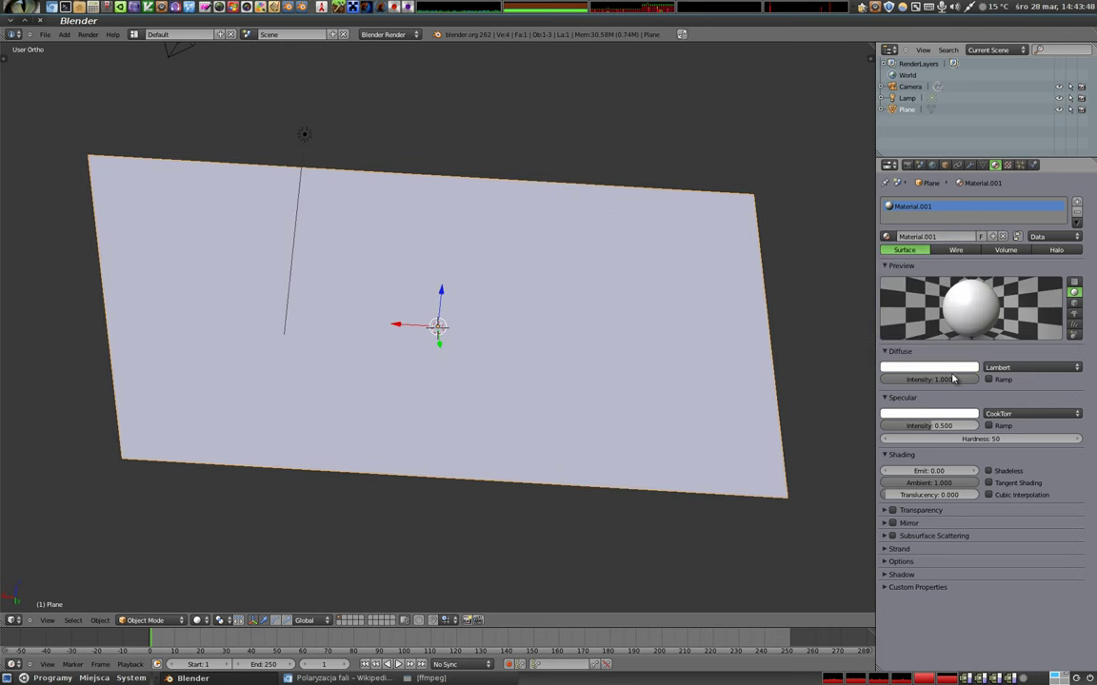
right_click(302, 137)
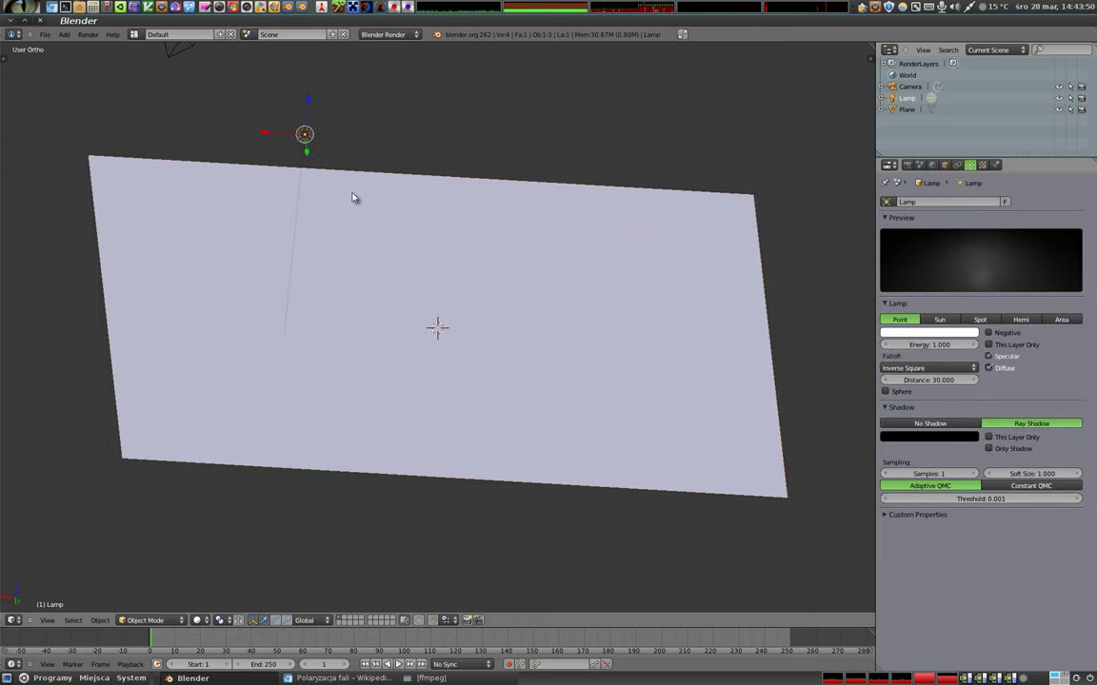
Step: Reposition the lamp above the plane using the front and top views
key(KP_1)
key(g)
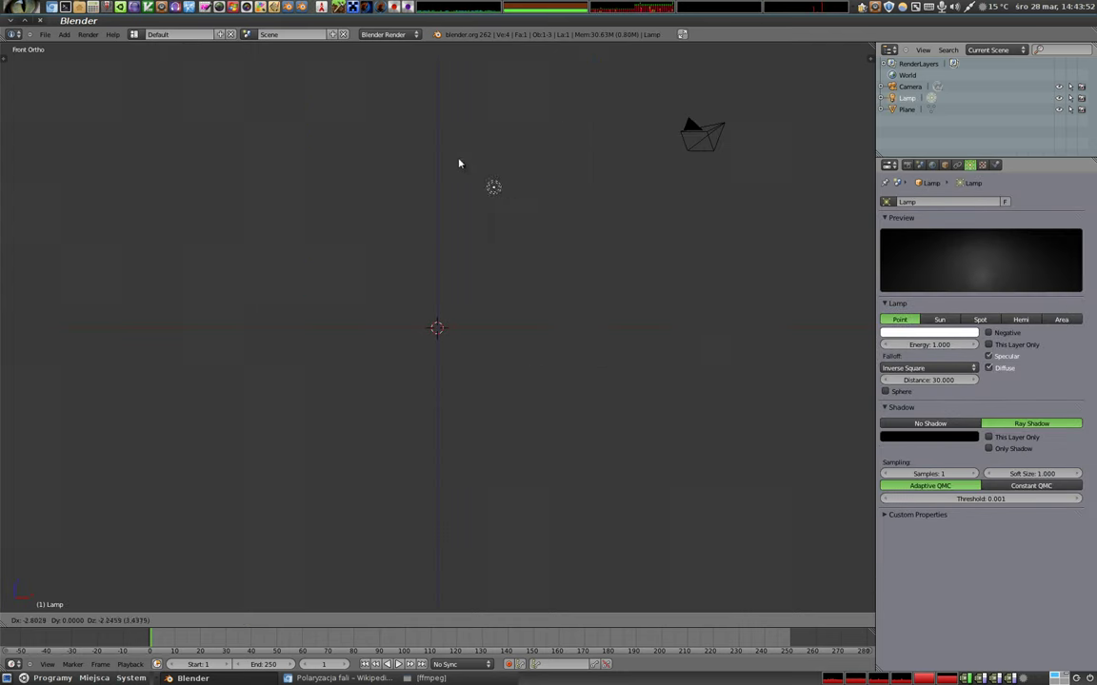
click(403, 110)
key(KP_7)
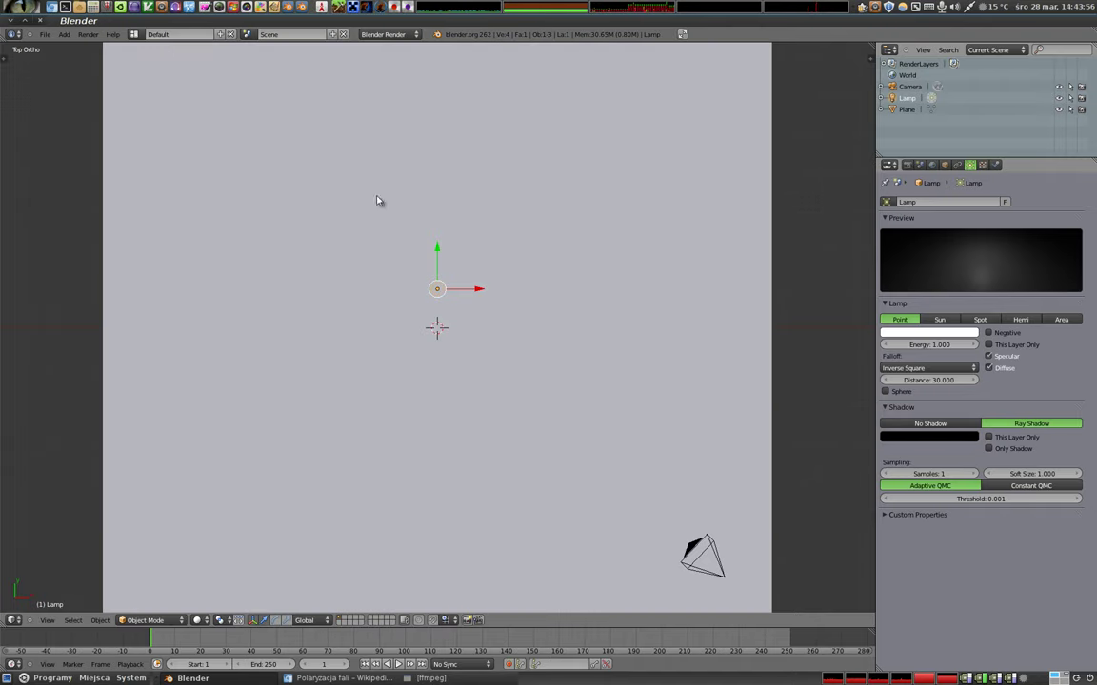
mouse_move(437, 251)
mouse_down()
mouse_move(434, 296)
mouse_move(451, 200)
mouse_up()
right_click(436, 288)
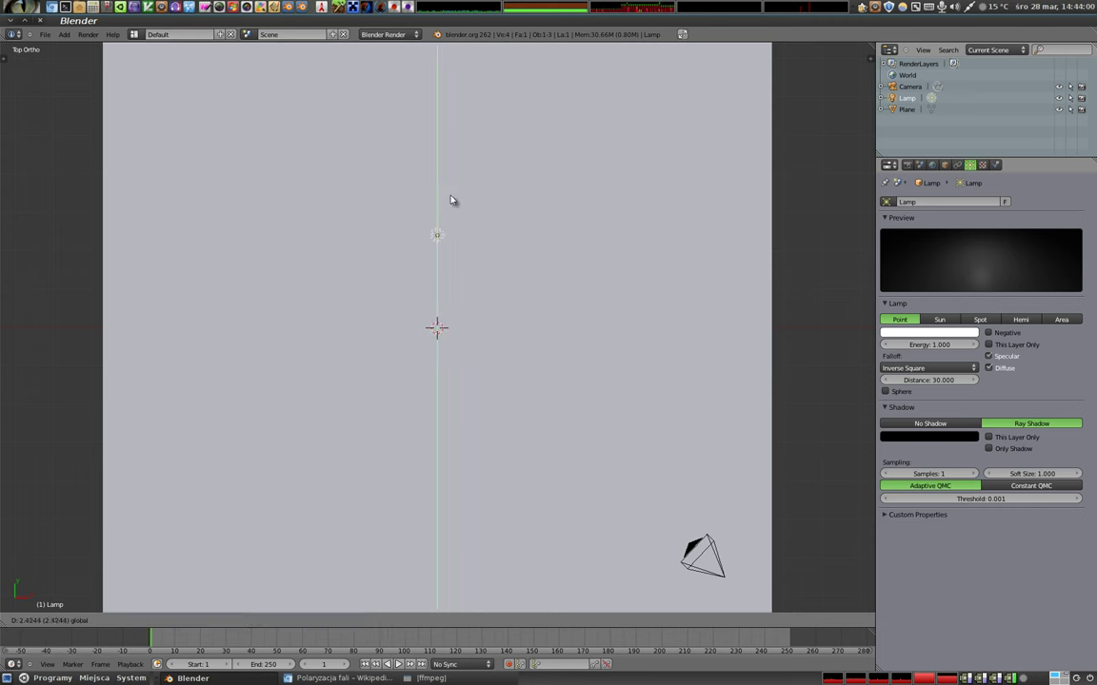
drag(451, 251, 451, 252)
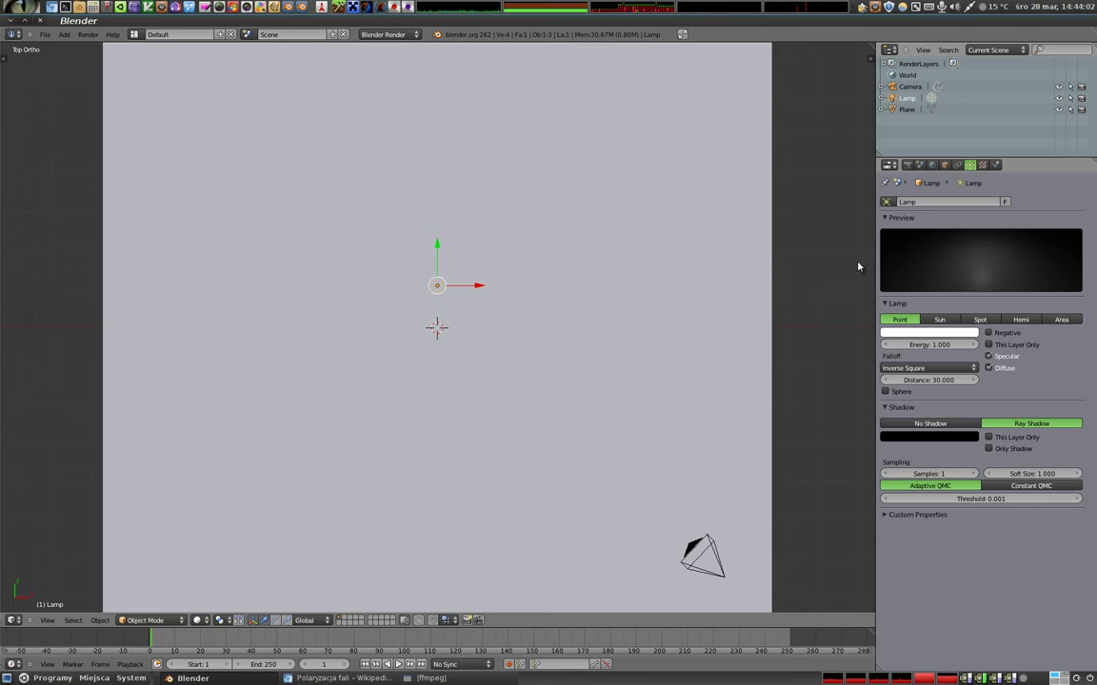
Step: Make the lamp a Spot, clear its rotation to point straight down, and render
click(984, 319)
mouse_move(521, 282)
mouse_down()
mouse_move(495, 226)
mouse_move(377, 369)
mouse_up()
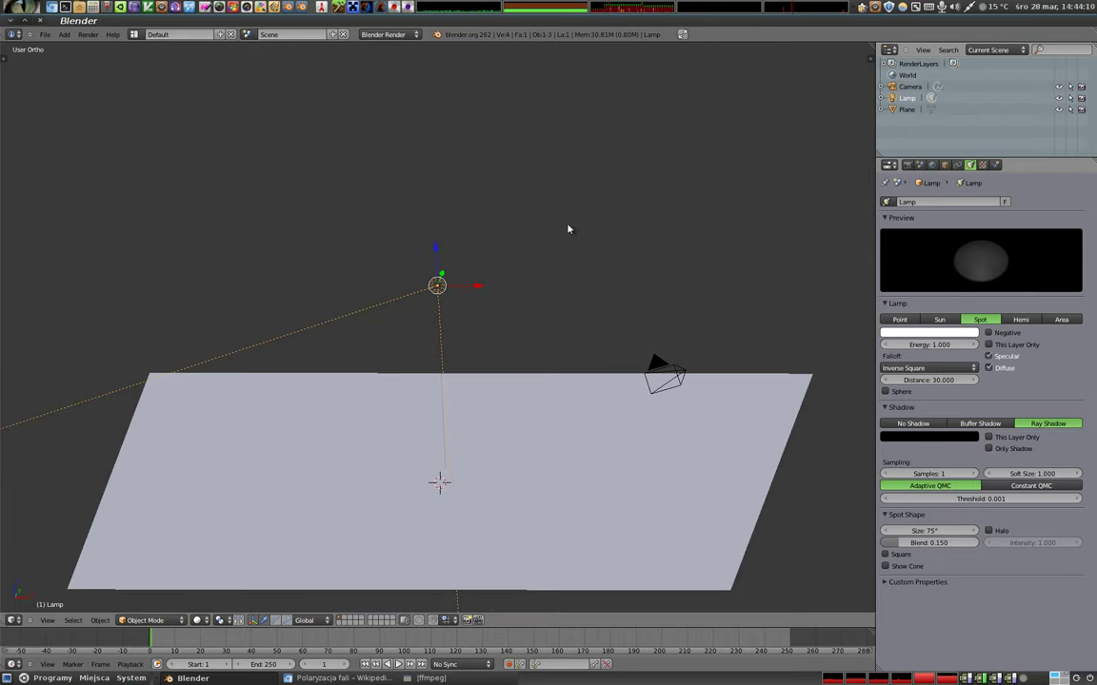
key(alt+r)
key(n)
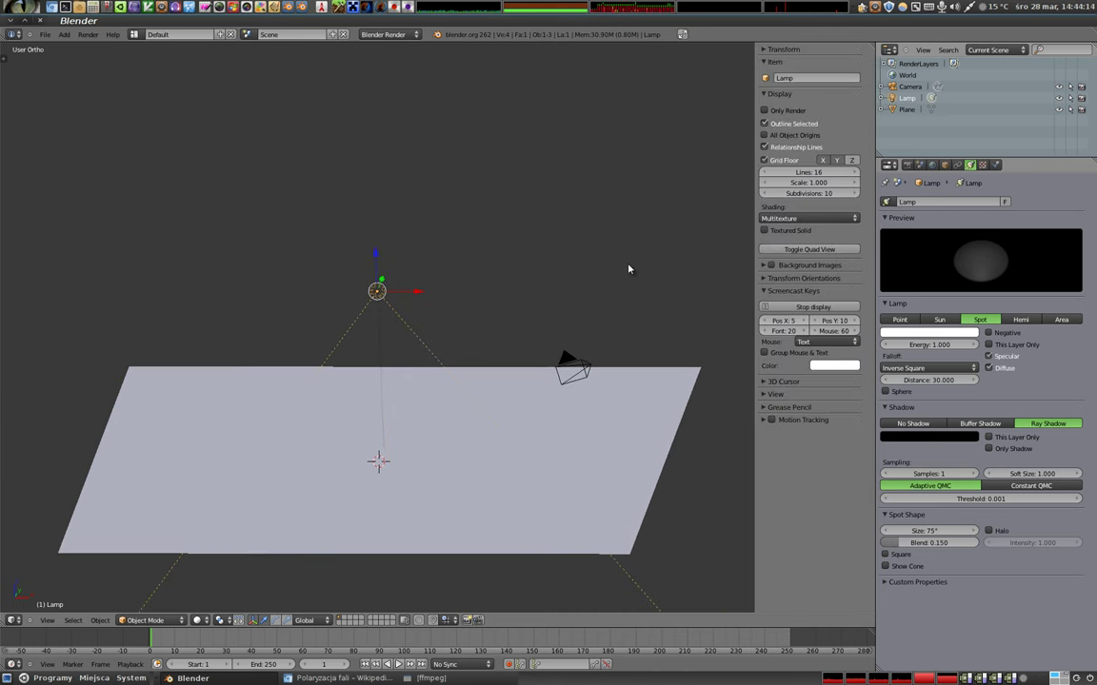
click(783, 49)
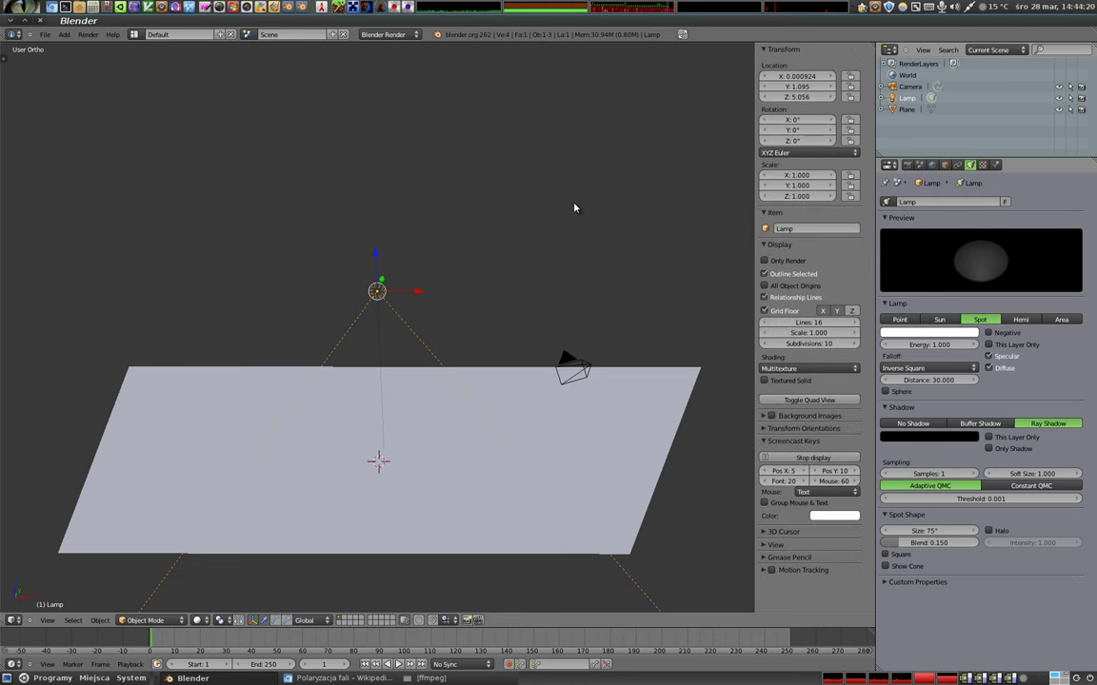
key(n)
key(KP_1)
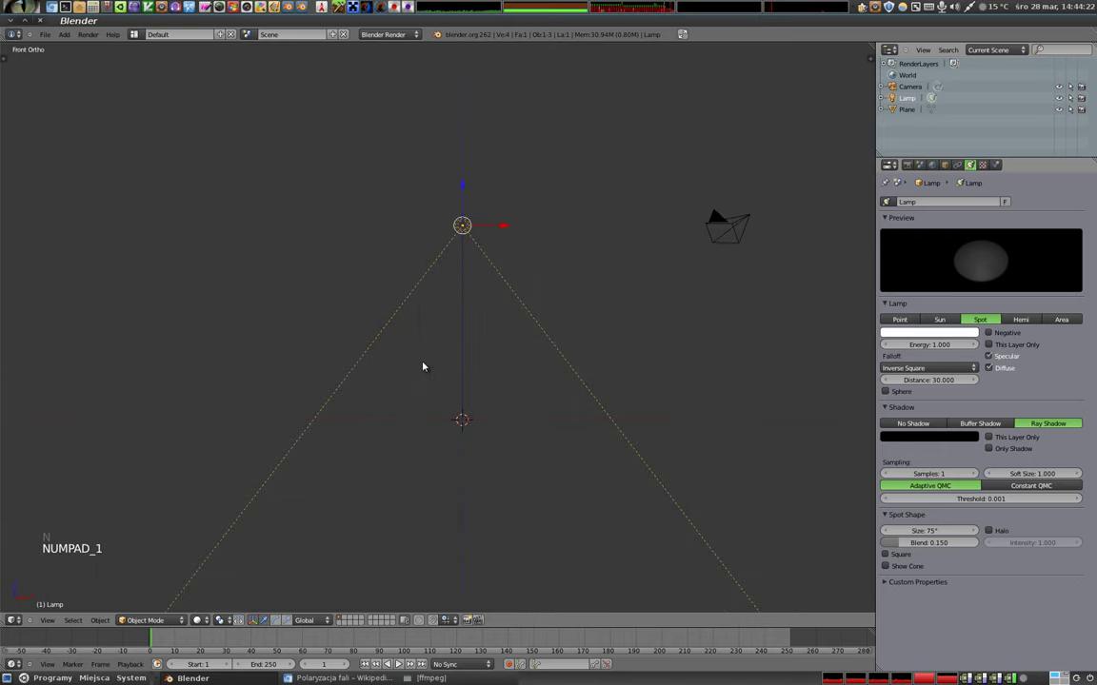
key(F12)
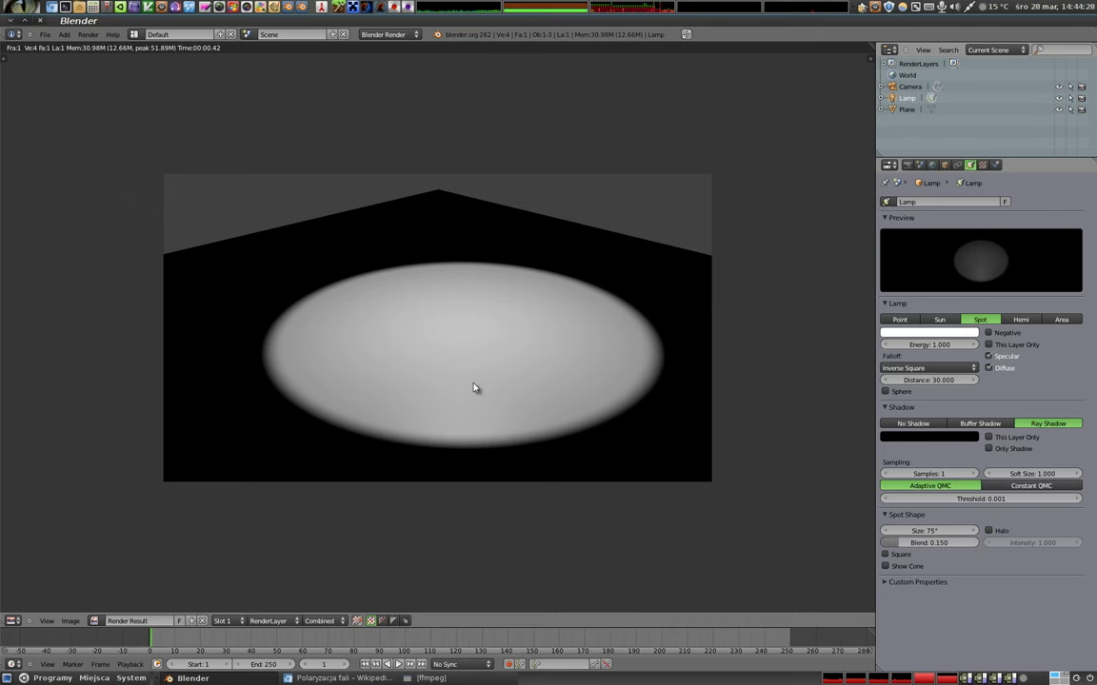
Step: In camera view, scale the plane up larger
key(Escape)
key(KP_0)
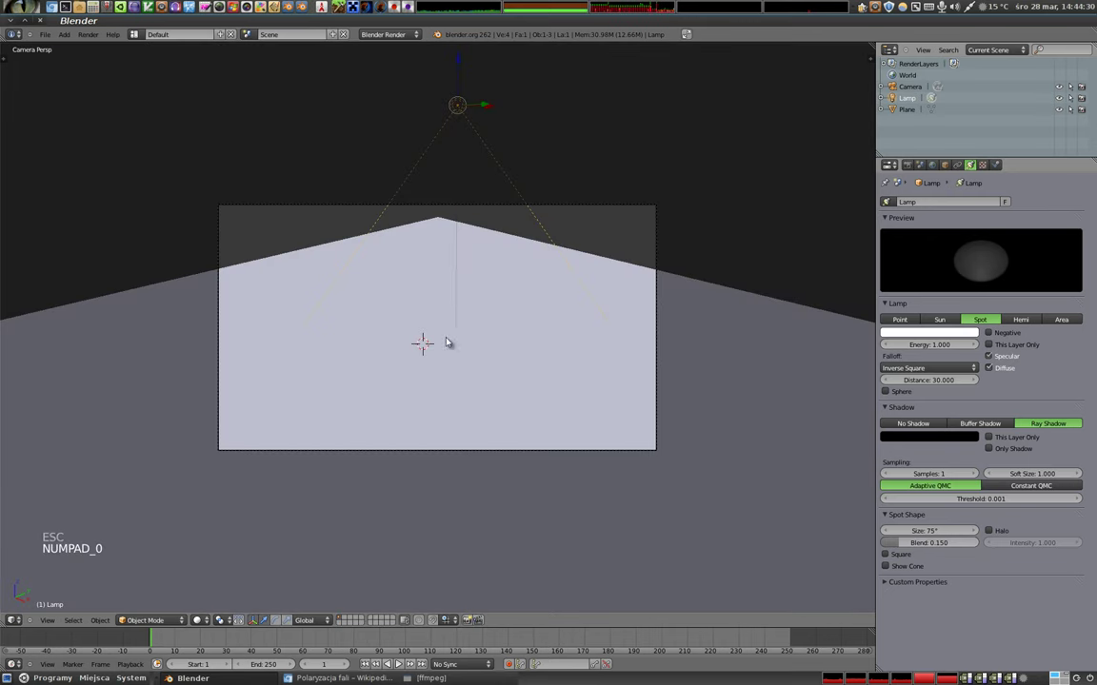
right_click(448, 342)
key(s)
key(s)
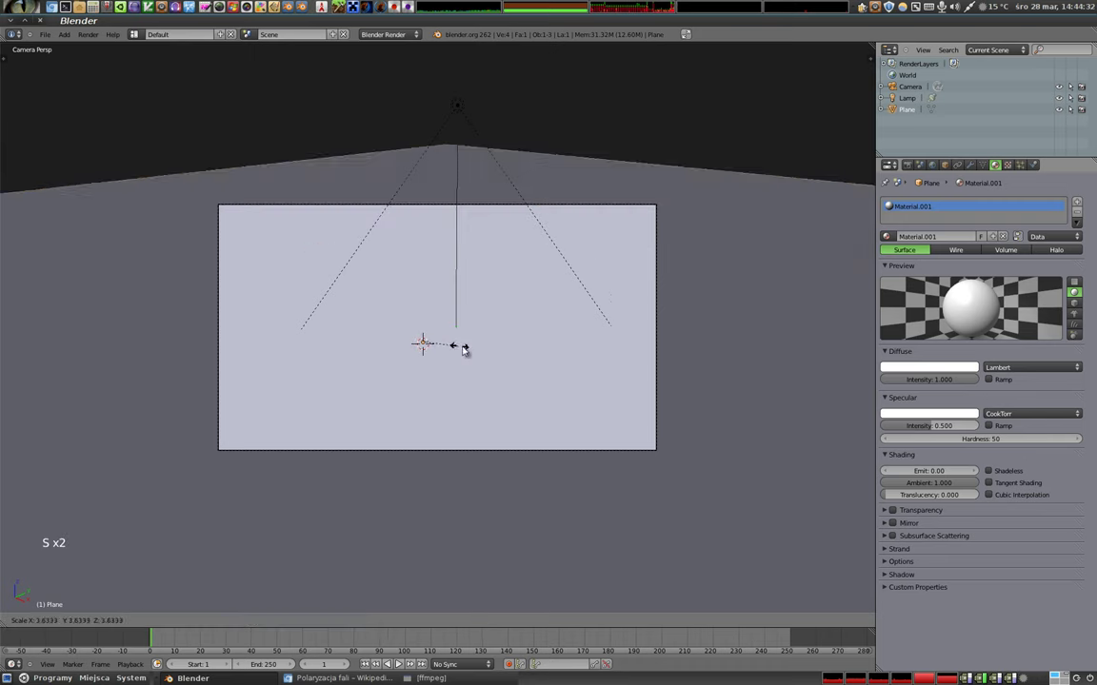
click(757, 207)
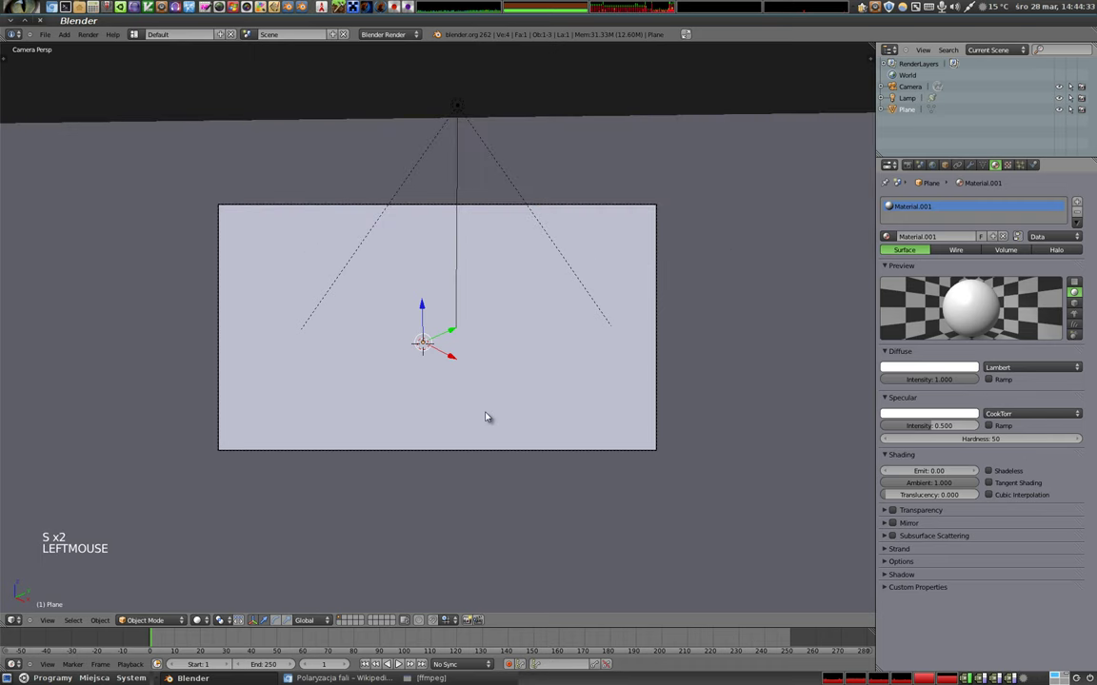
Step: Move the camera above the spot lamp and test-render the white light spot
right_click(501, 237)
key(shift+f)
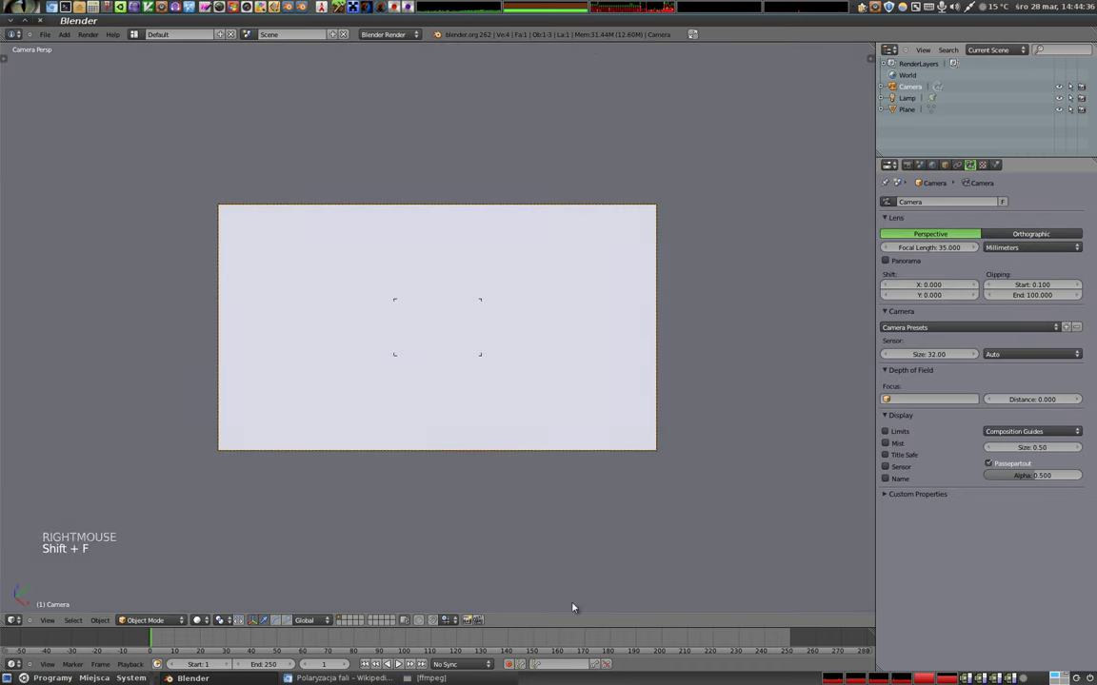
click(497, 374)
key(g)
click(524, 569)
key(g)
click(538, 107)
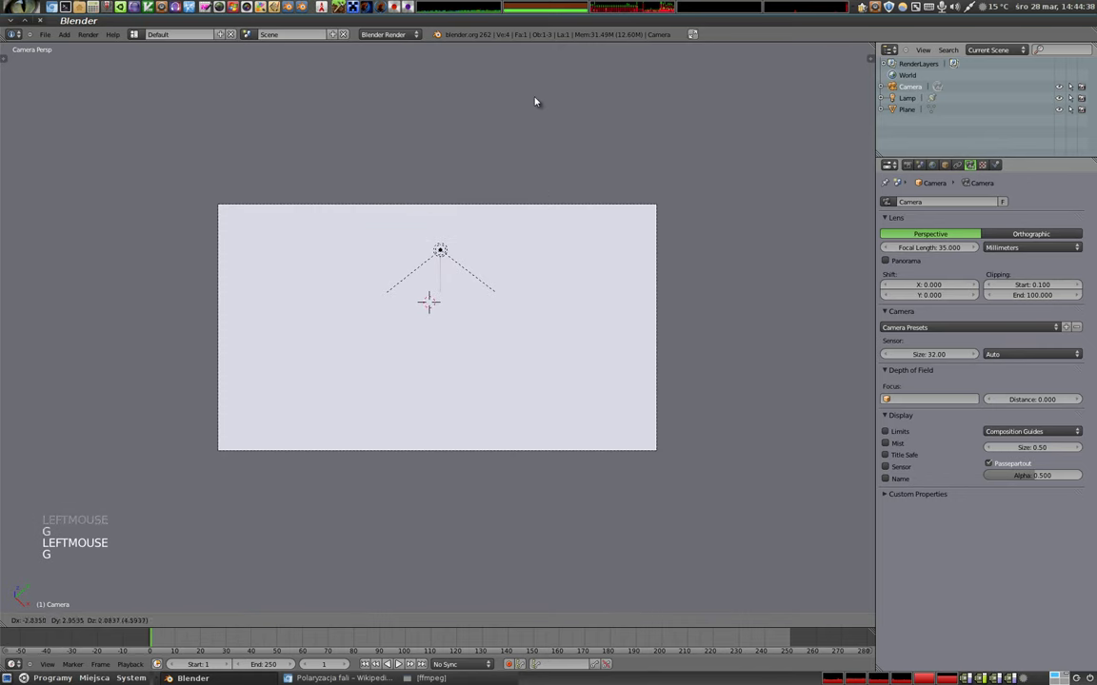
key(F12)
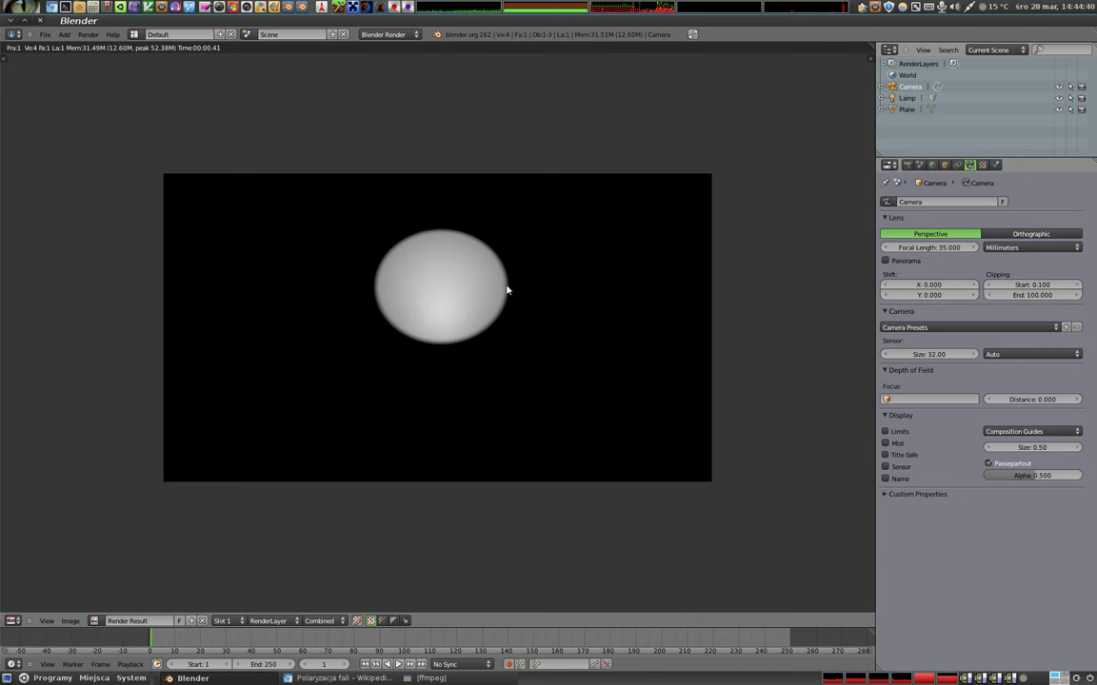
key(Escape)
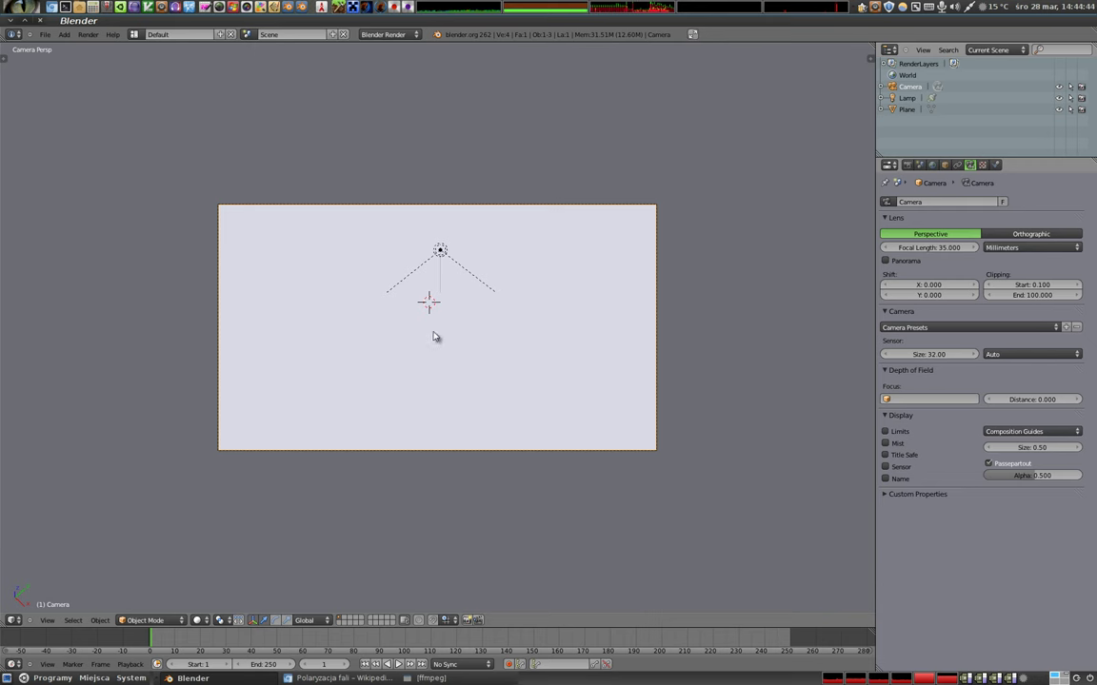
mouse_move(476, 304)
mouse_down()
mouse_move(433, 287)
mouse_move(430, 271)
mouse_up()
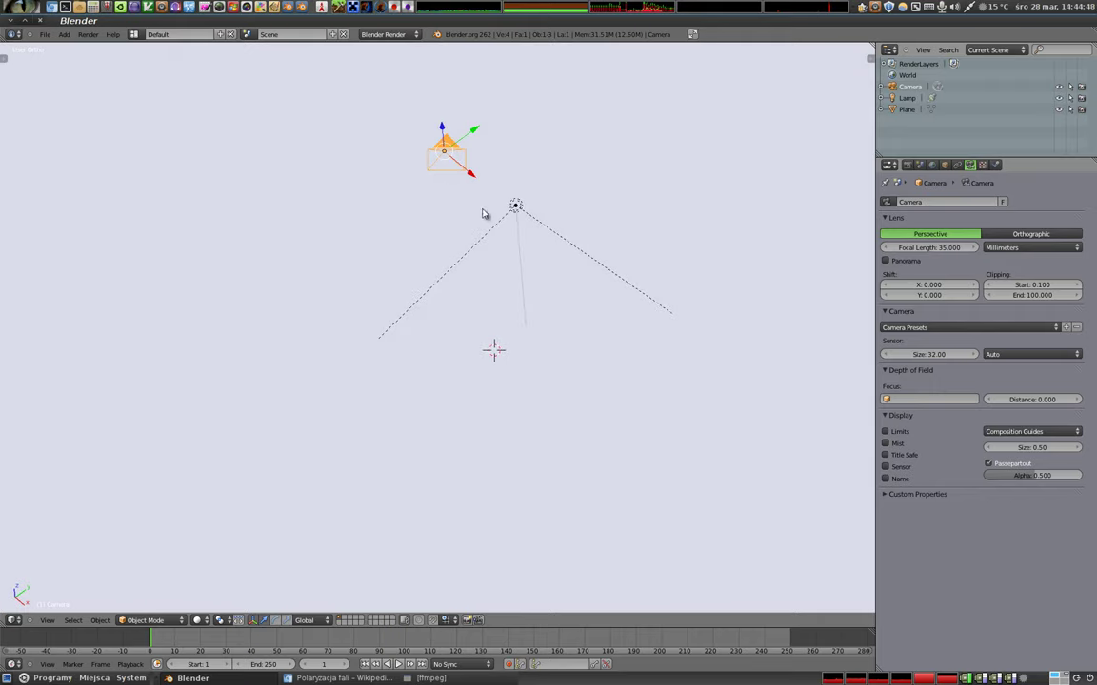
Step: Show the spot lamp's light cone and move the camera along its viewing axis
right_click(515, 206)
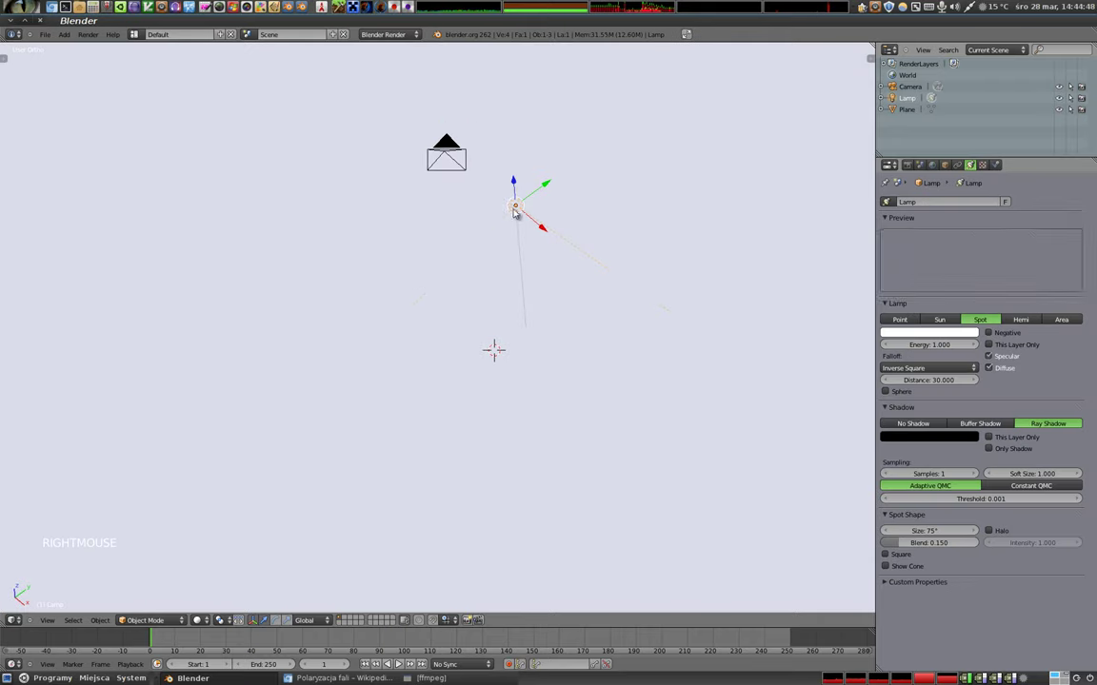
click(885, 566)
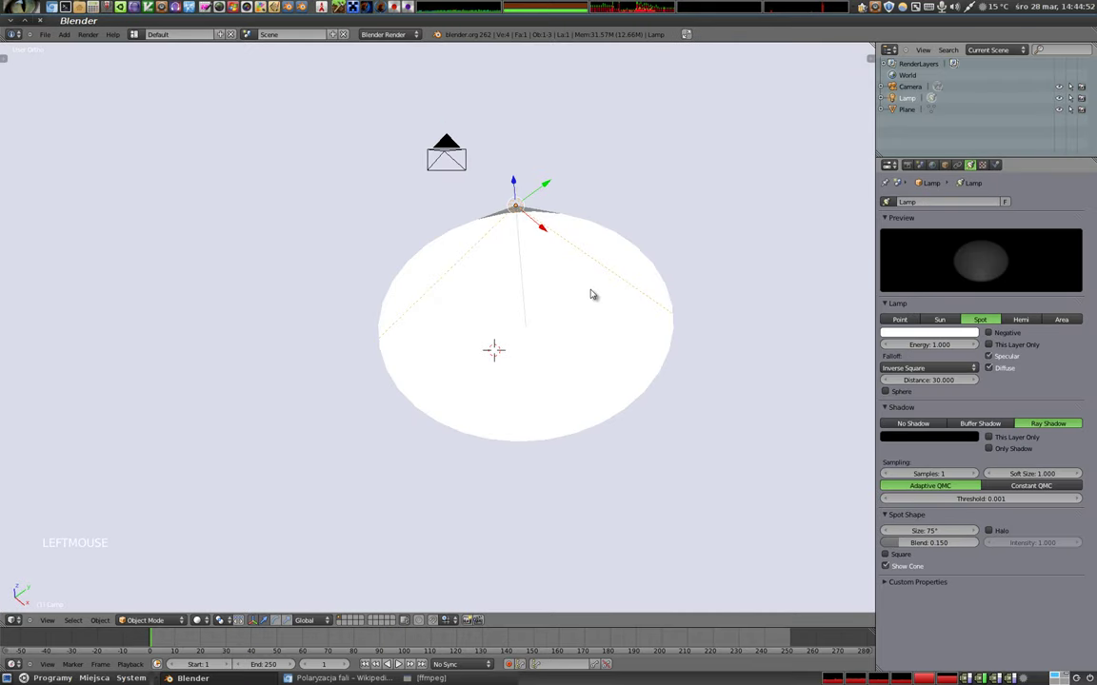
key(KP_1)
key(KP_7)
scroll(467, 326, down, 2)
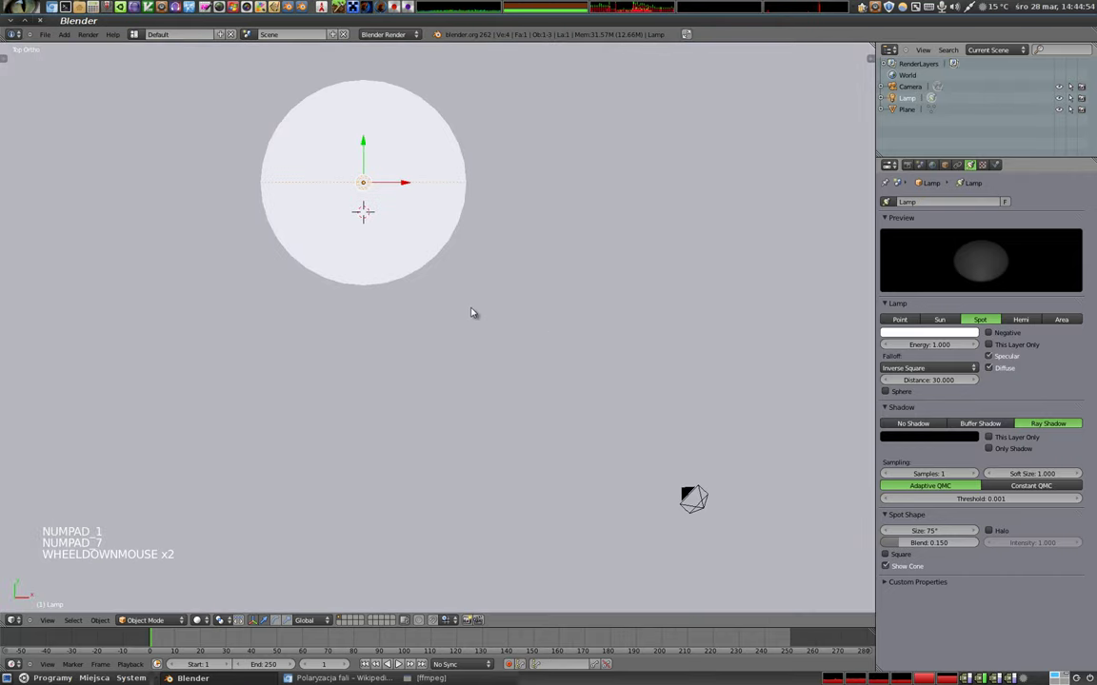
key(KP_0)
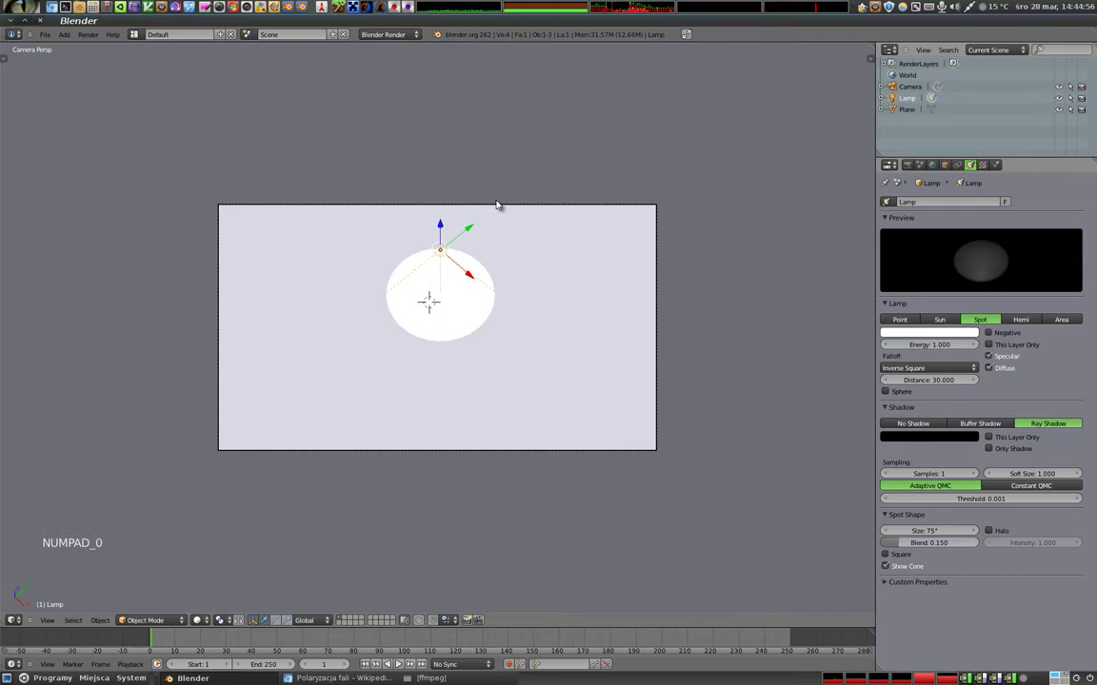
right_click(496, 206)
key(g)
key(g)
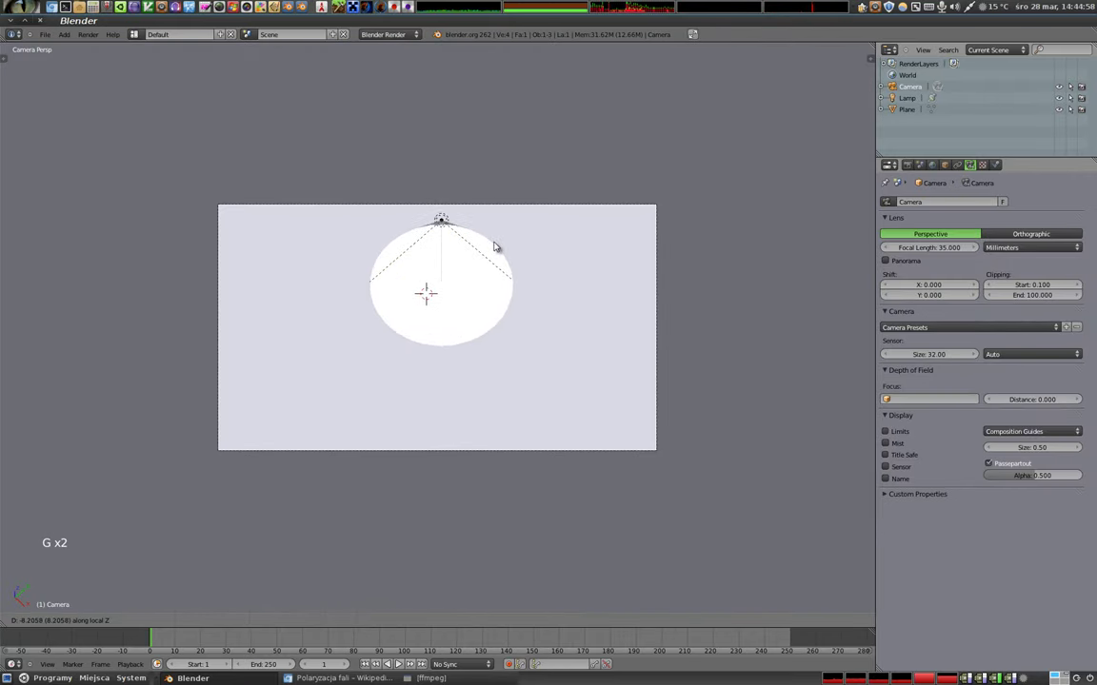
click(495, 257)
Step: Centre the light spot in top view and set the pivot point to the 3D cursor
key(KP_1)
key(KP_7)
scroll(394, 276, down, 4)
drag(394, 276, 455, 318)
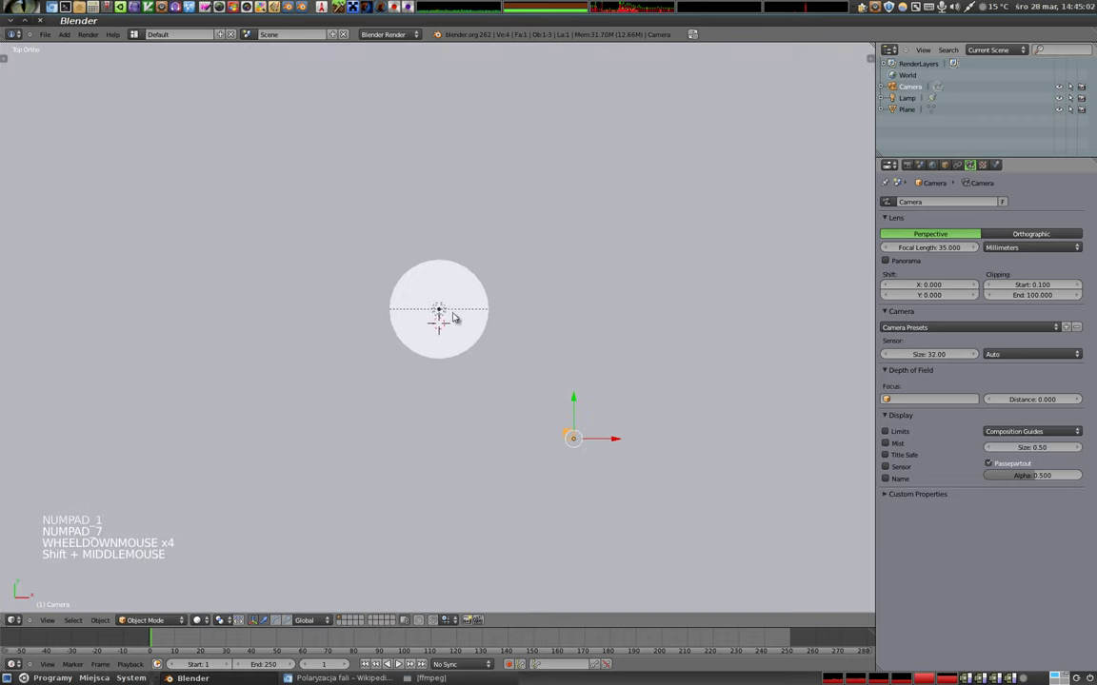
scroll(460, 257, up, 5)
scroll(436, 277, up, 2)
scroll(437, 289, up, 1)
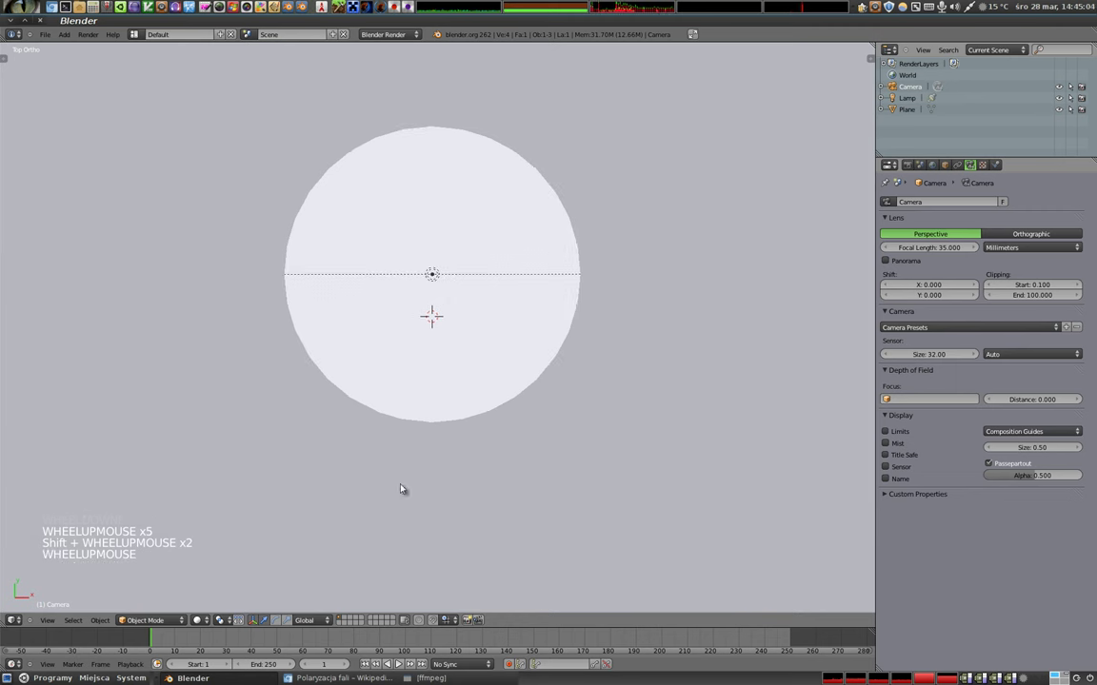
click(221, 621)
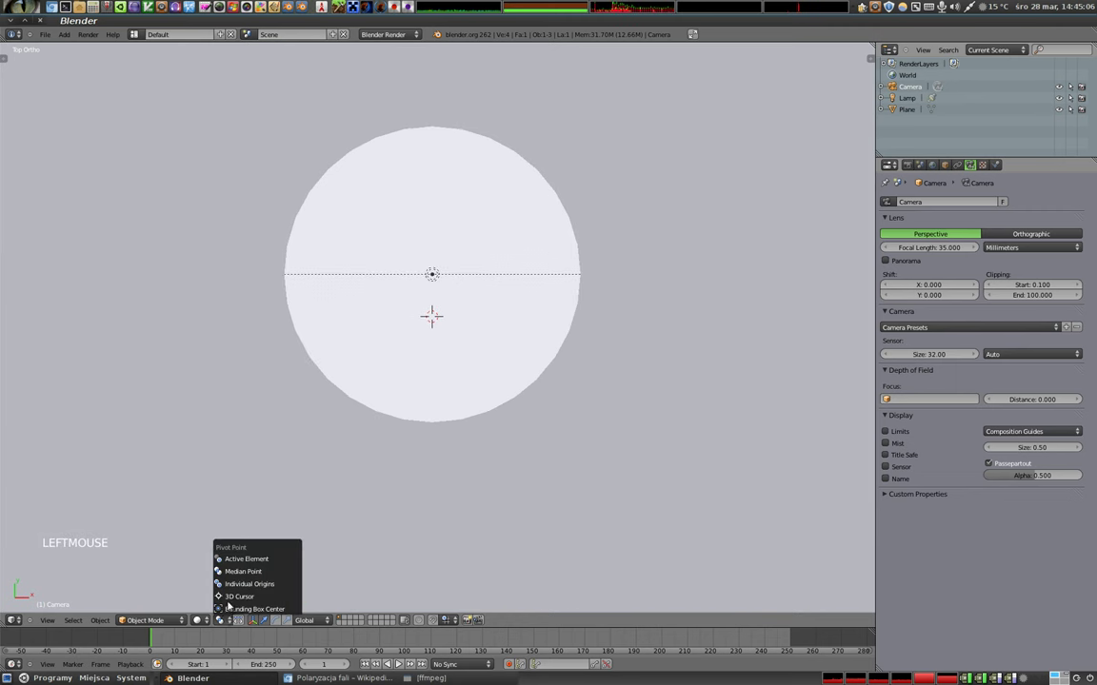
click(238, 596)
Step: Duplicate the spot lamp twice, rotating each copy around the cursor into Lamp.001 and Lamp.002
right_click(471, 329)
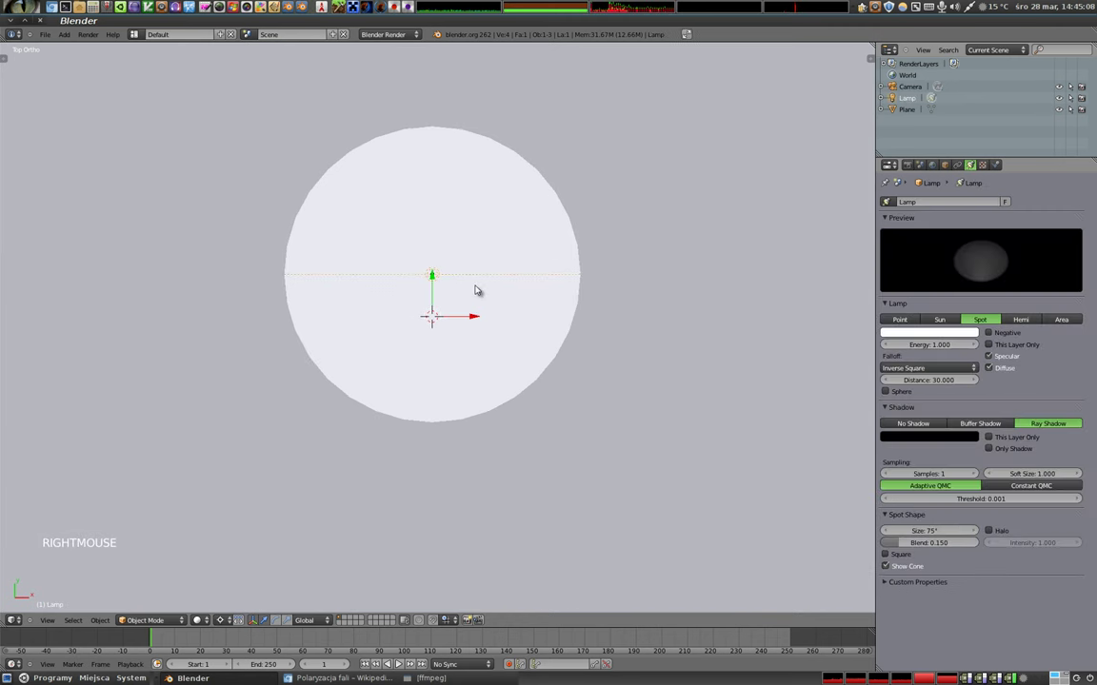
key(shift+d)
key(r)
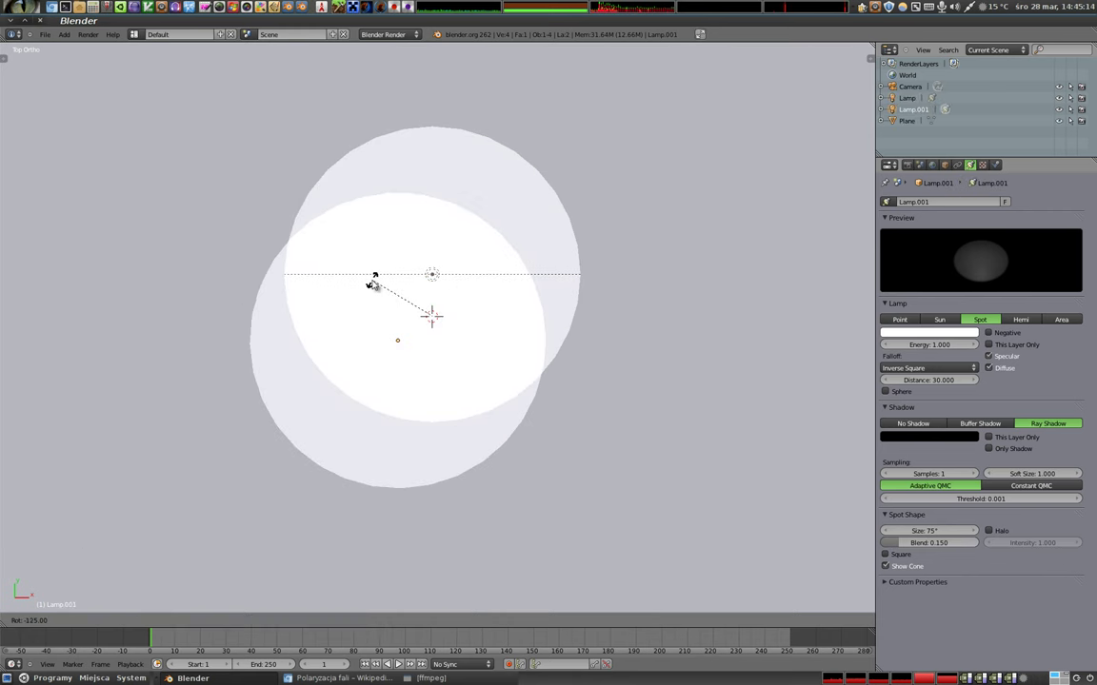
ctrl+click(372, 278)
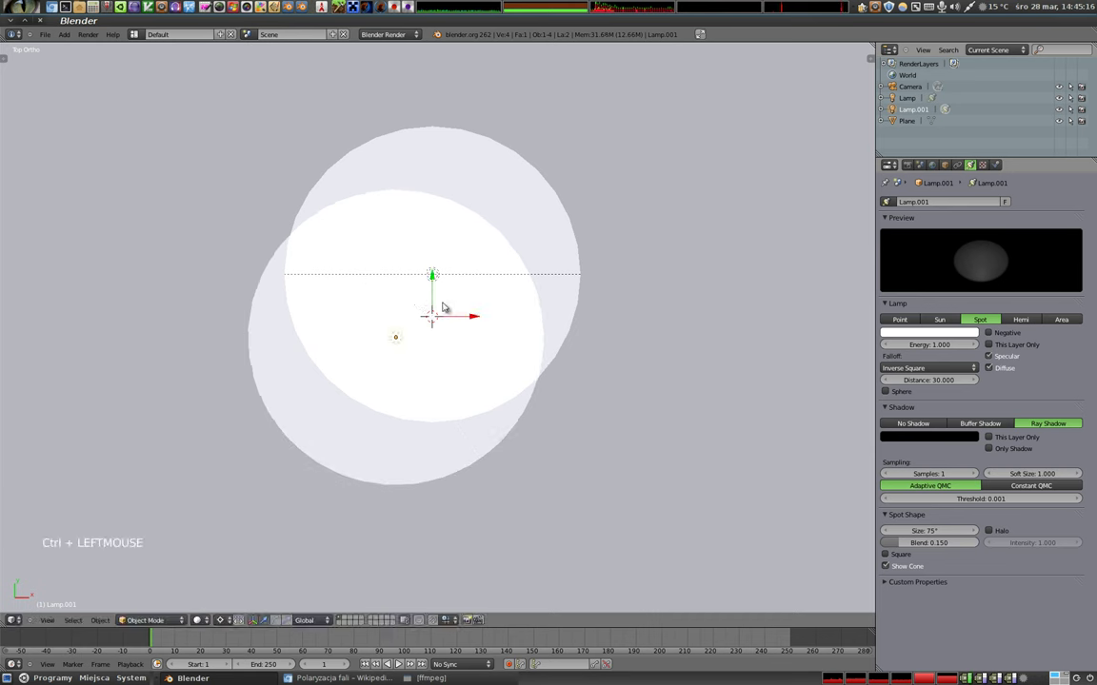
key(shift+d)
key(r)
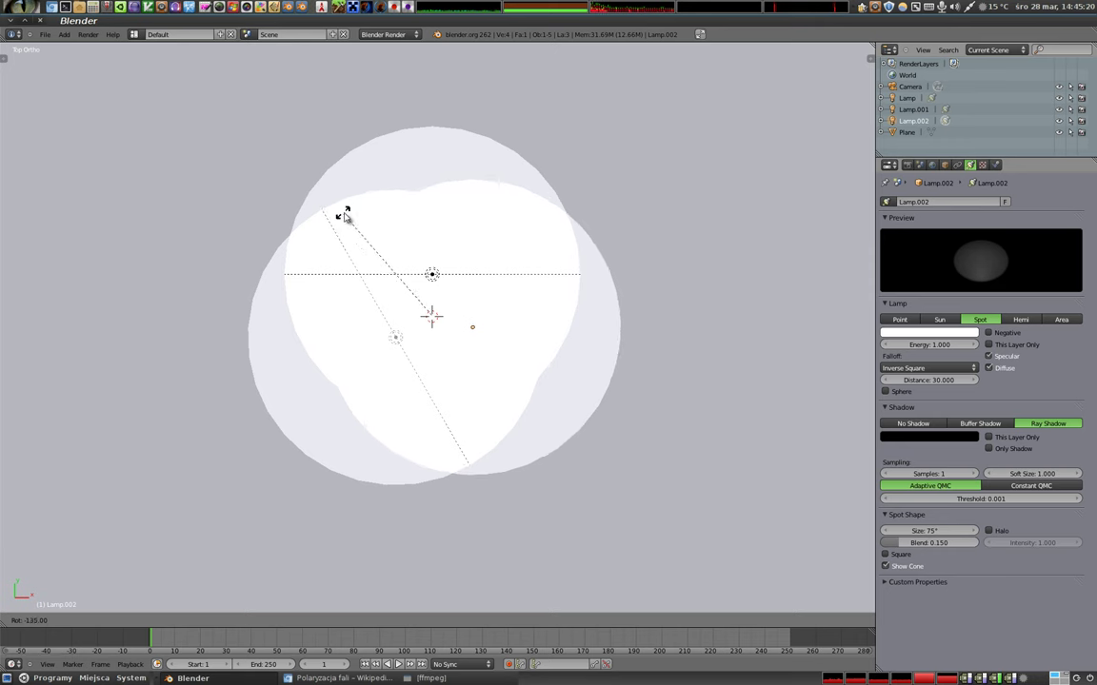
ctrl+click(380, 240)
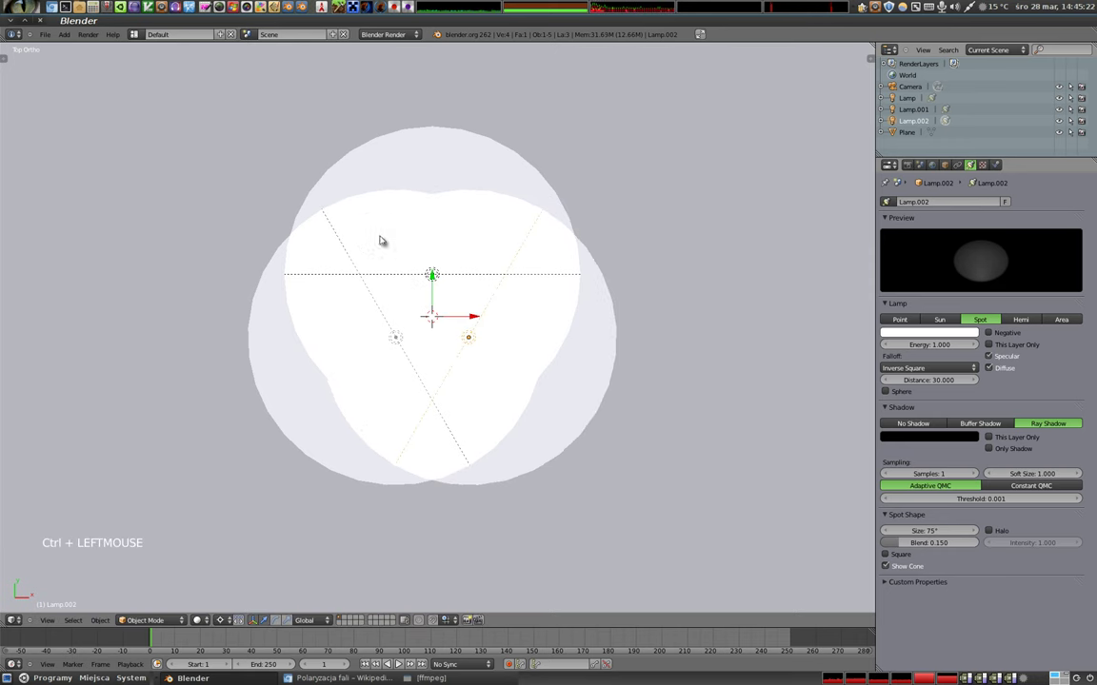
Step: View the three cones from the side and select the top-centre Lamp
drag(380, 241, 392, 195)
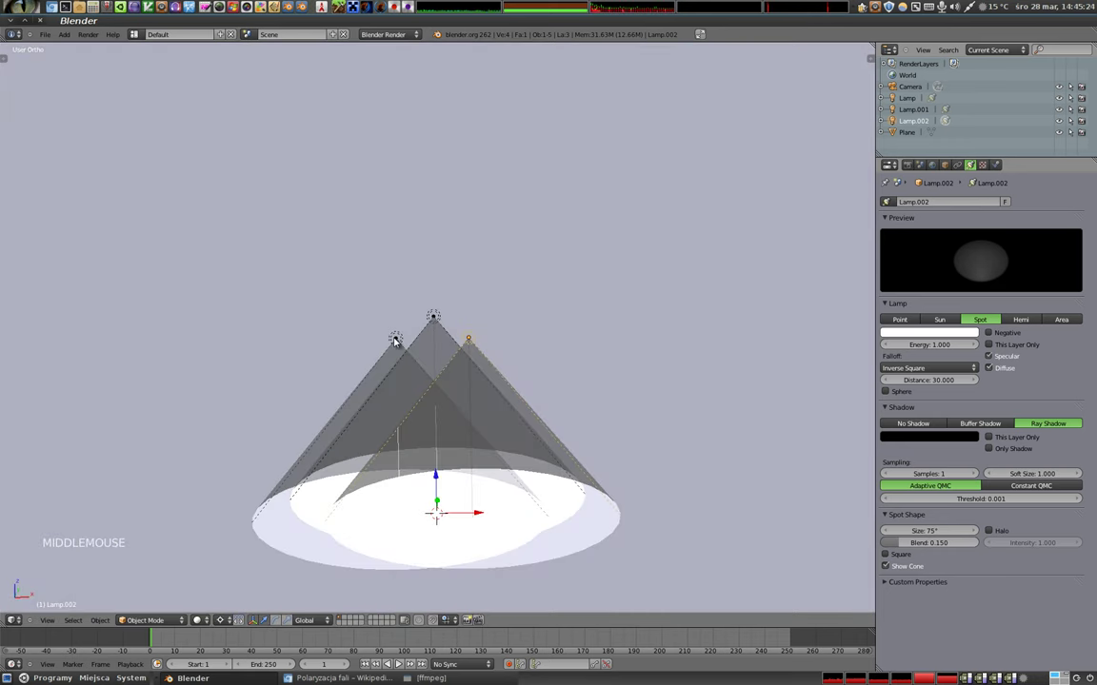
right_click(395, 340)
scroll(438, 372, up, 3)
scroll(434, 374, up, 2)
drag(430, 374, 433, 276)
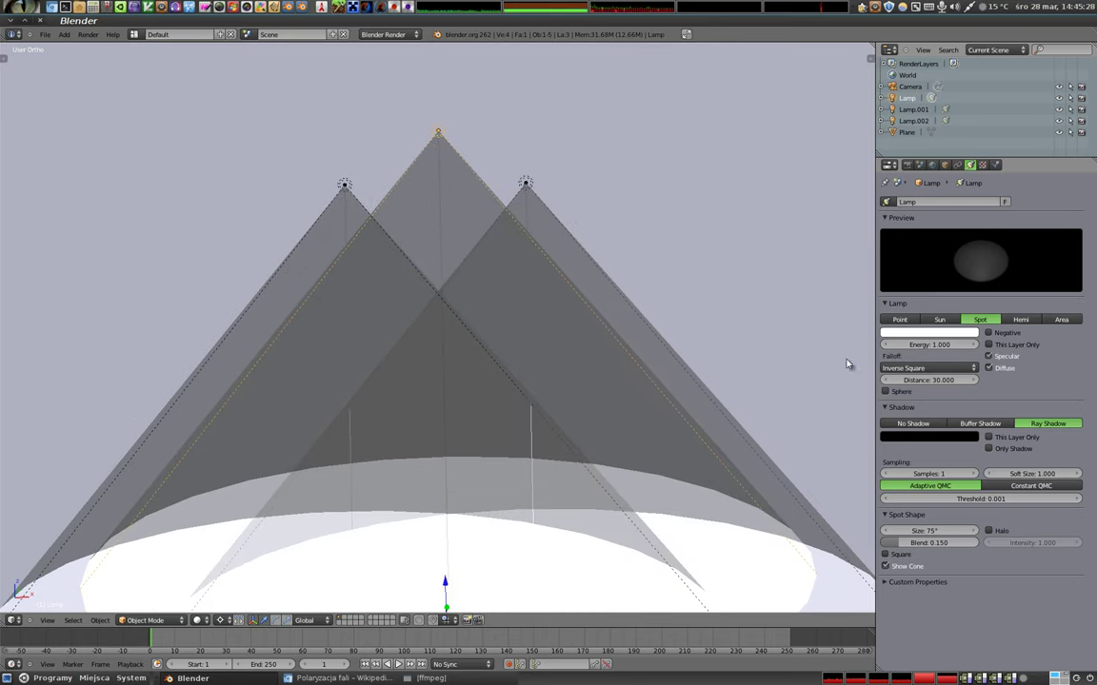
Step: Make Lamp's light pure red by removing green and blue
click(923, 332)
drag(951, 307, 838, 305)
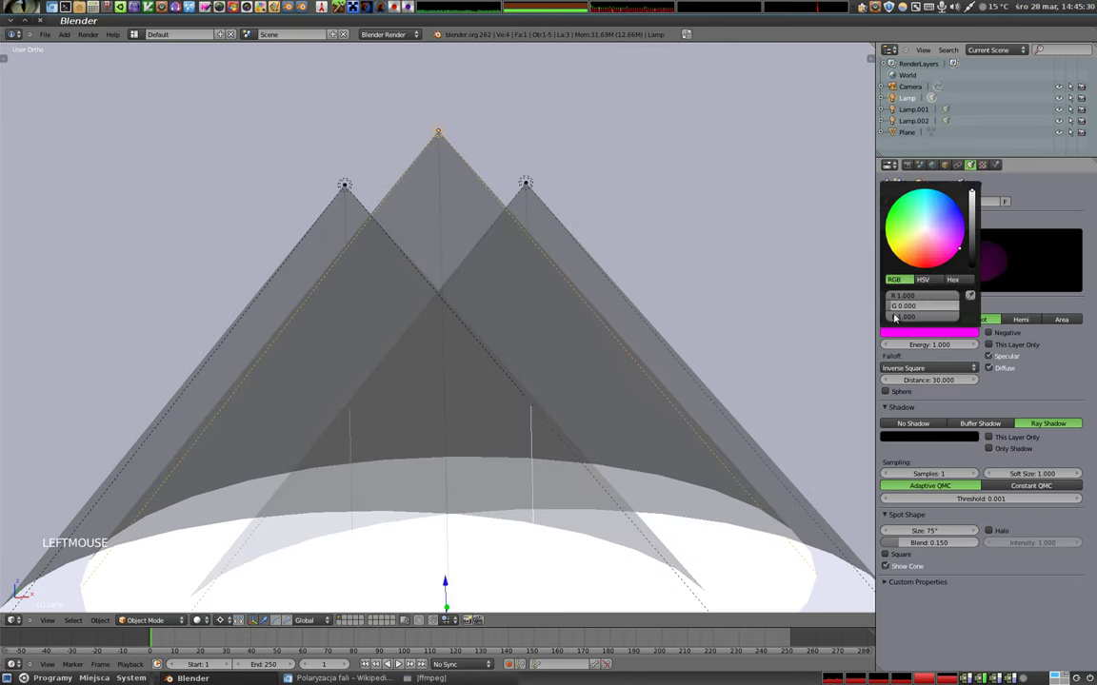
drag(943, 317, 761, 329)
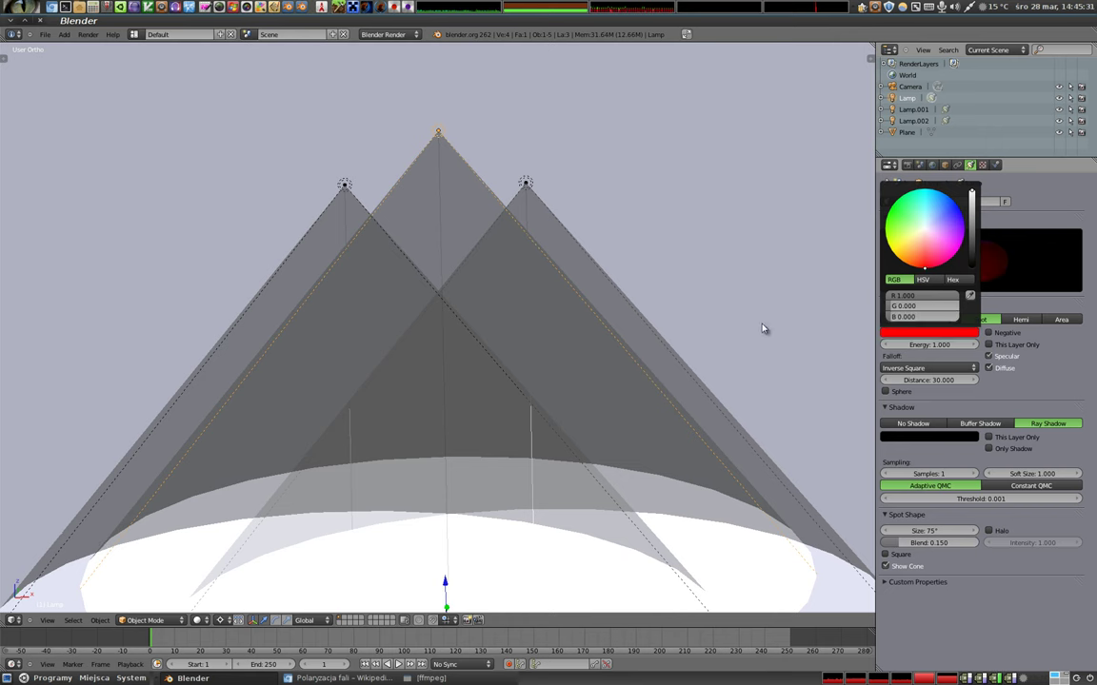
Step: Make Lamp.001's light pure green by removing red and blue
right_click(348, 184)
click(938, 332)
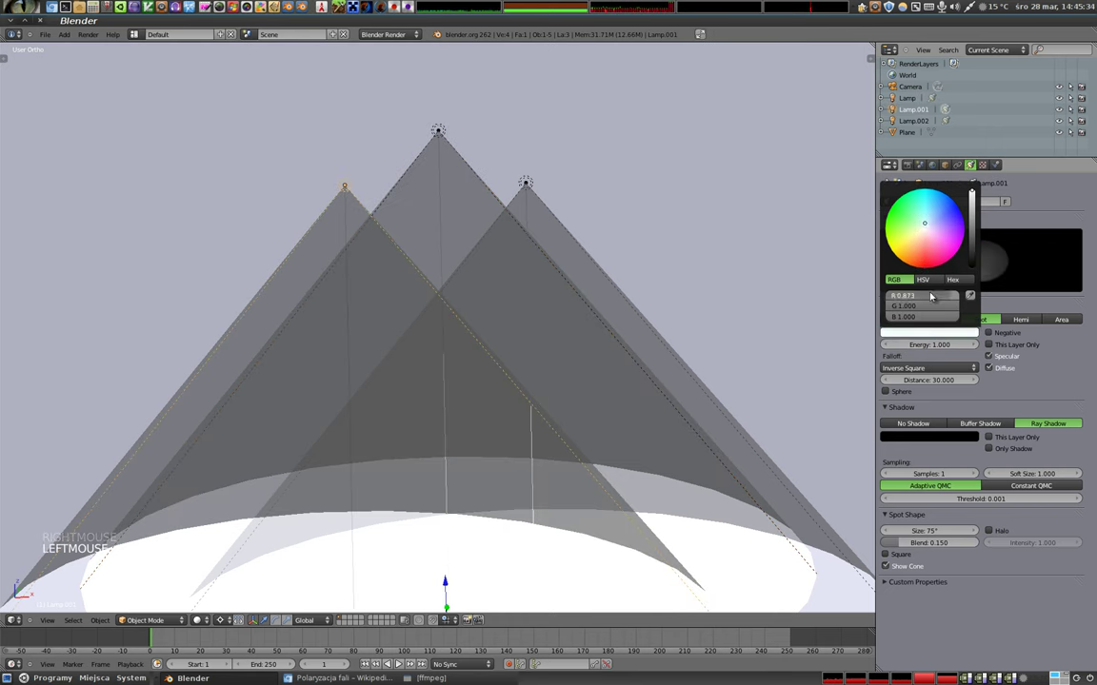
drag(940, 296, 794, 300)
drag(938, 317, 815, 320)
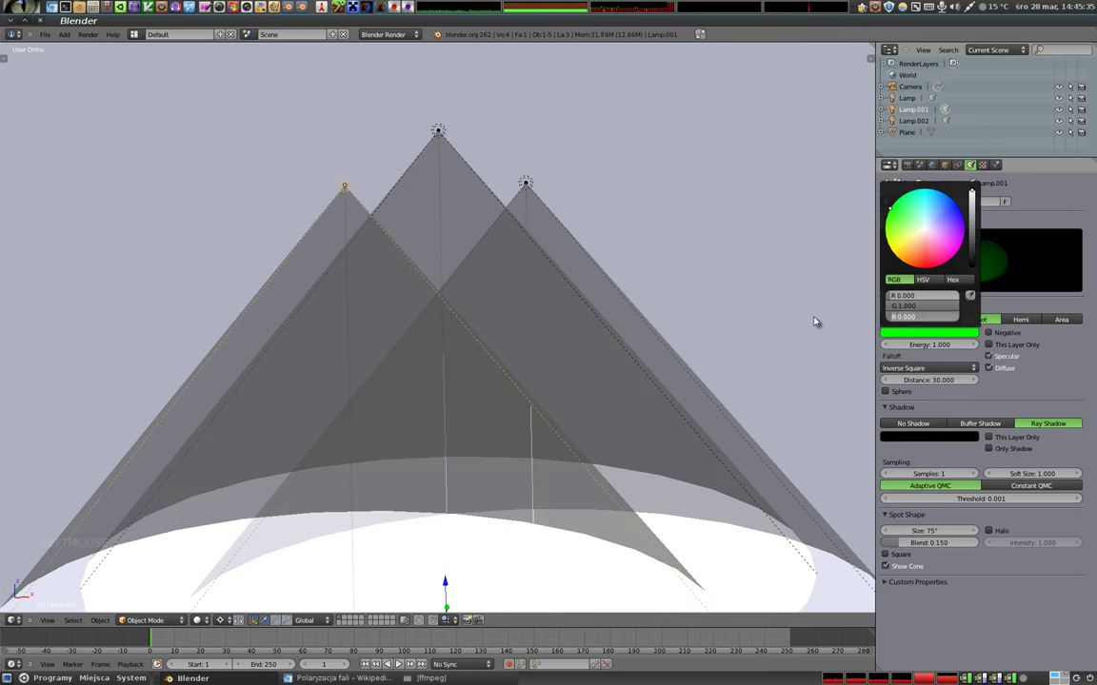
Step: Make Lamp.002's light pure blue by removing red and green
right_click(525, 184)
click(954, 334)
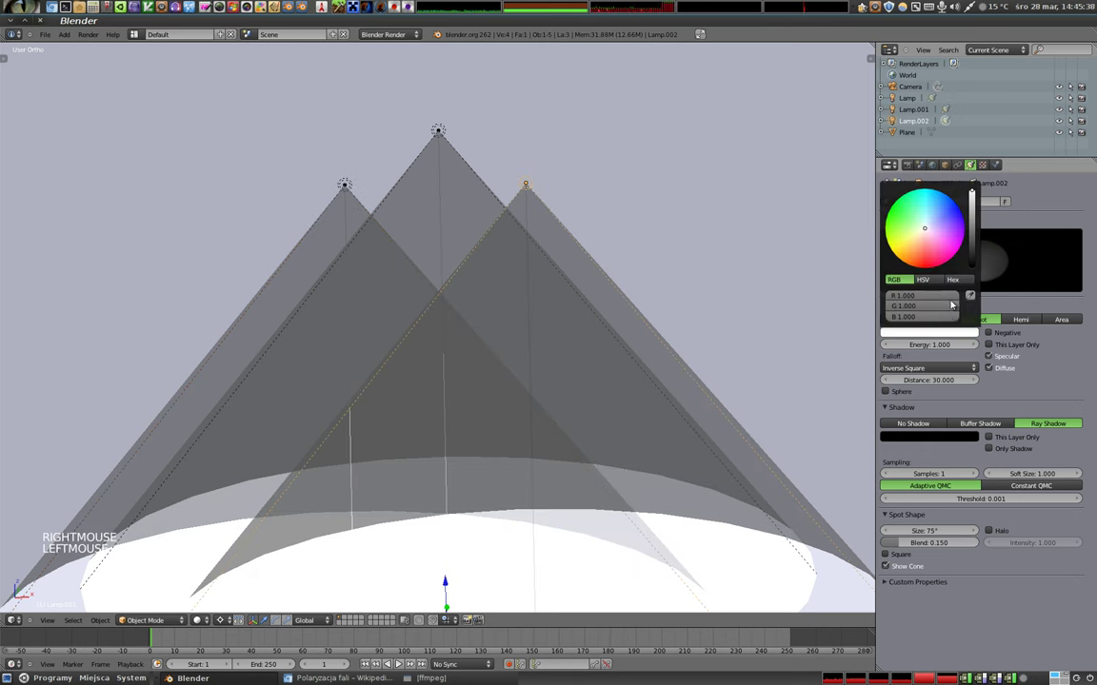
drag(947, 296, 795, 301)
drag(947, 306, 796, 311)
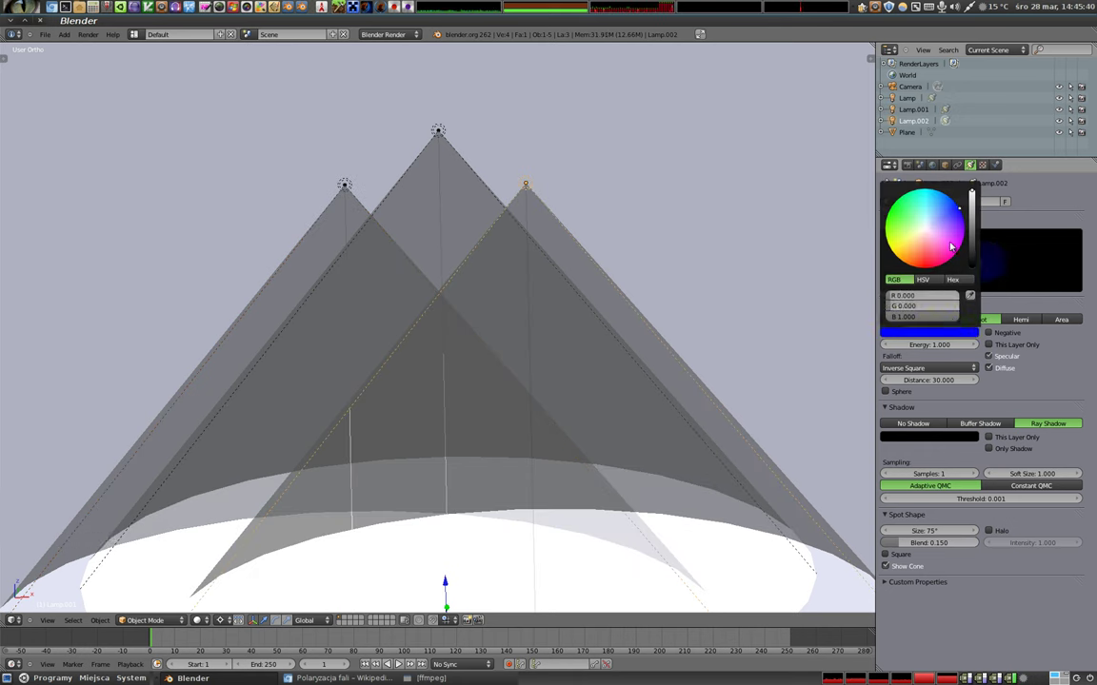
key(KP_Decimal)
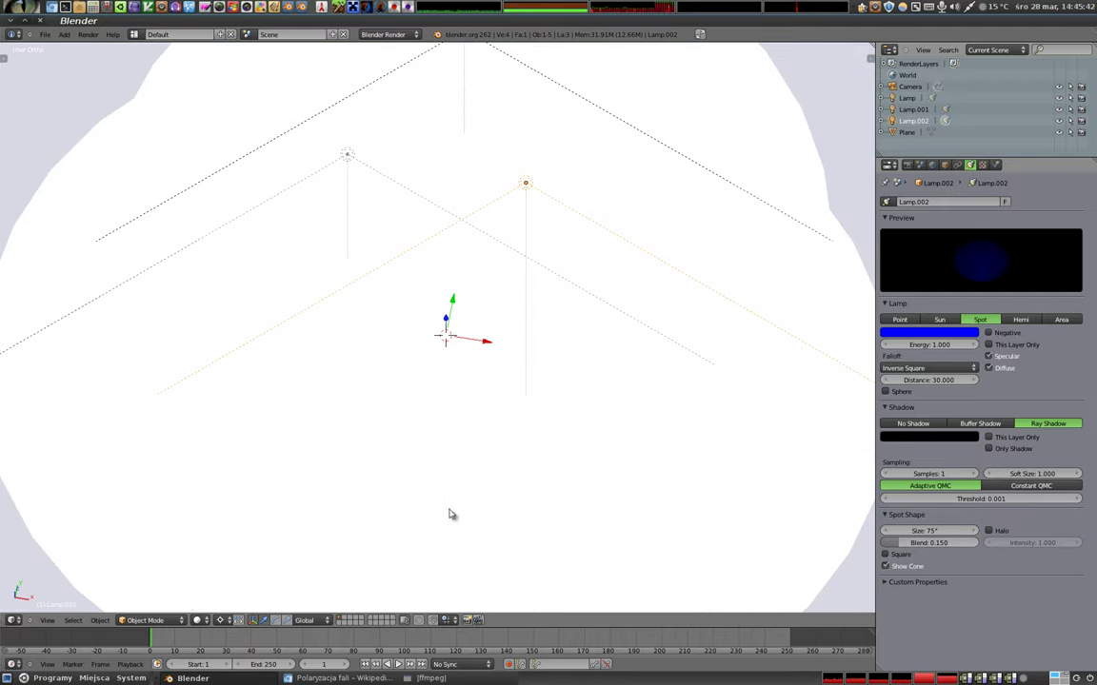
Step: Render the scene to see the red, green and blue spots mixing
key(F12)
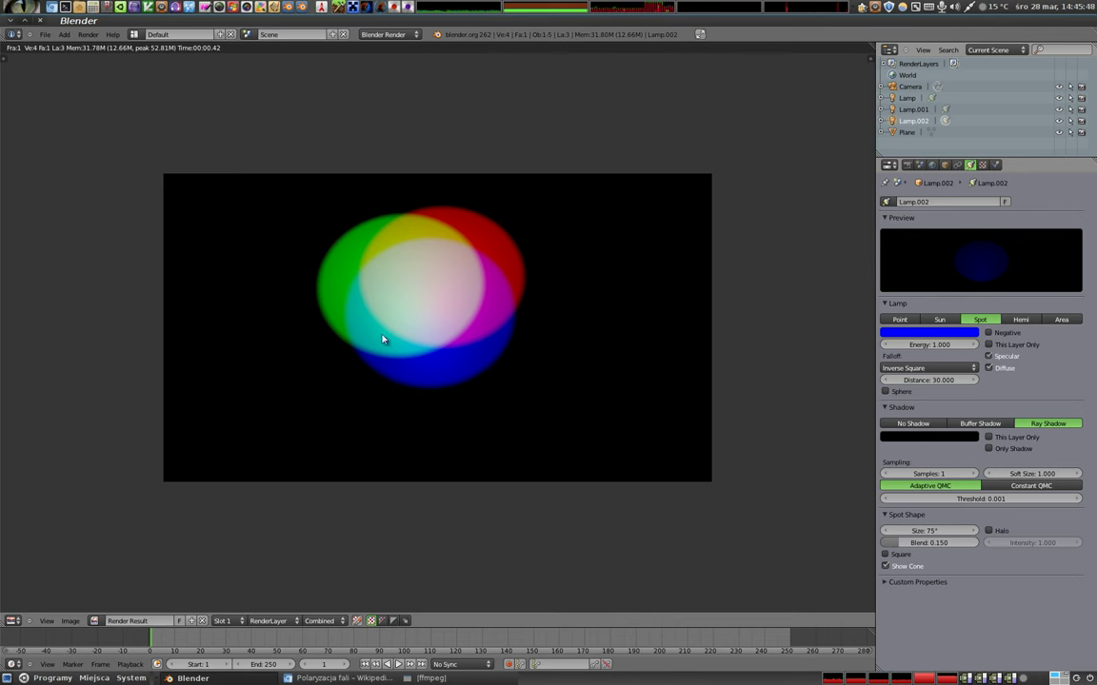
key(Escape)
key(KP_2)
key(KP_2)
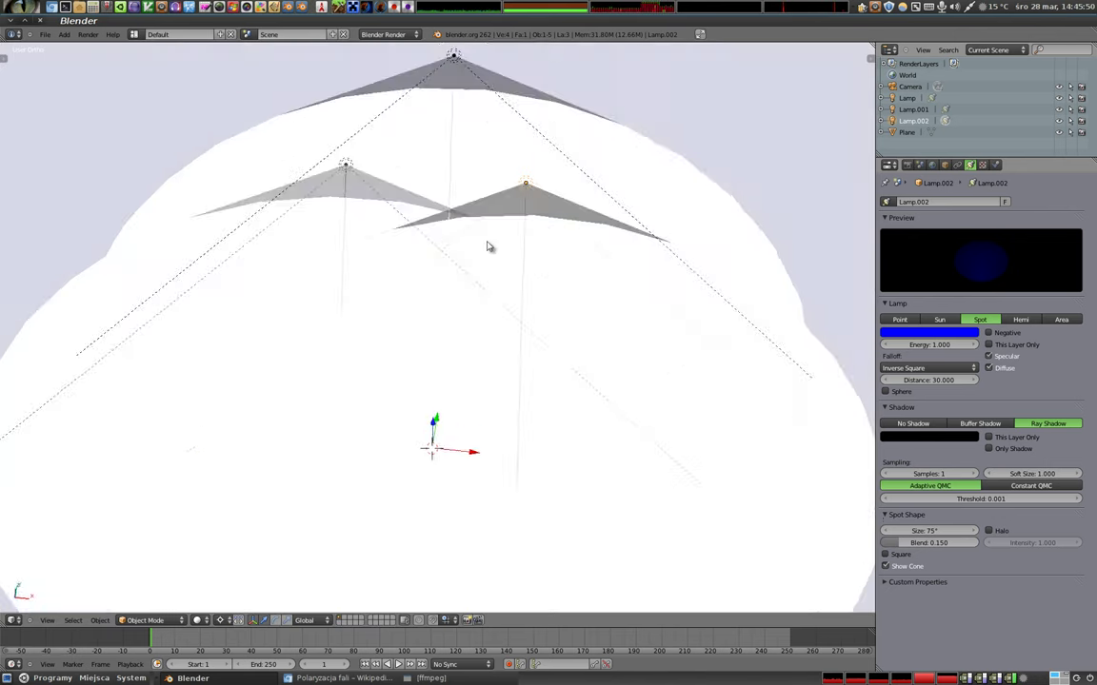
Step: Set the spot blend to 0.000 on the red, blue and green lamps for sharp edges
right_click(439, 114)
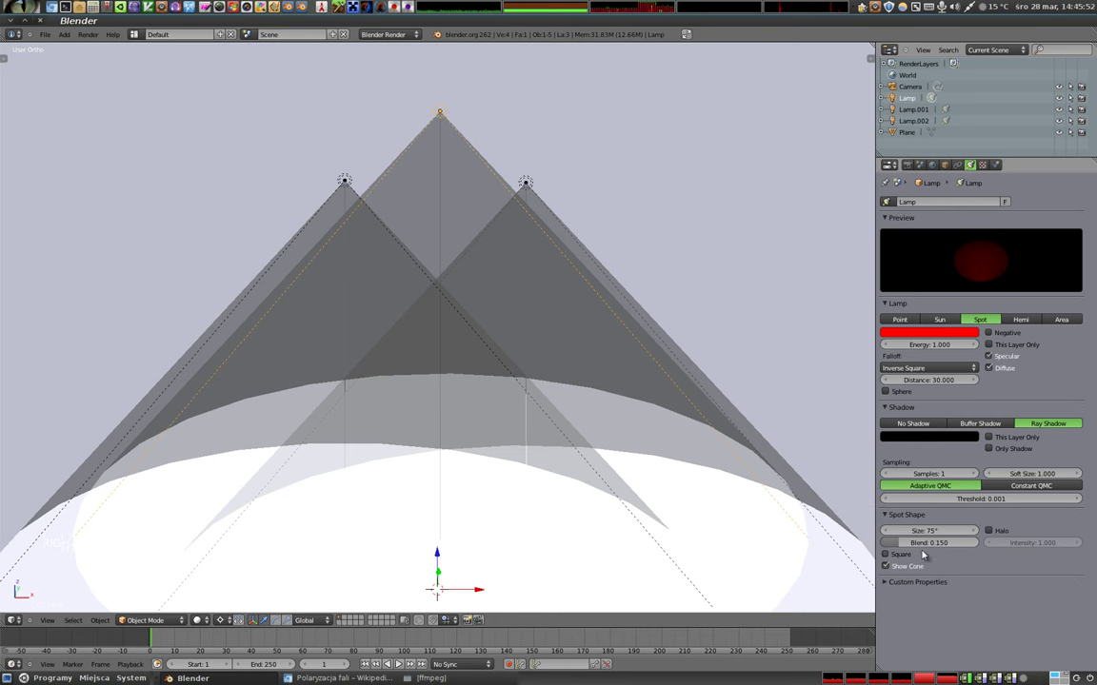
drag(950, 546, 800, 488)
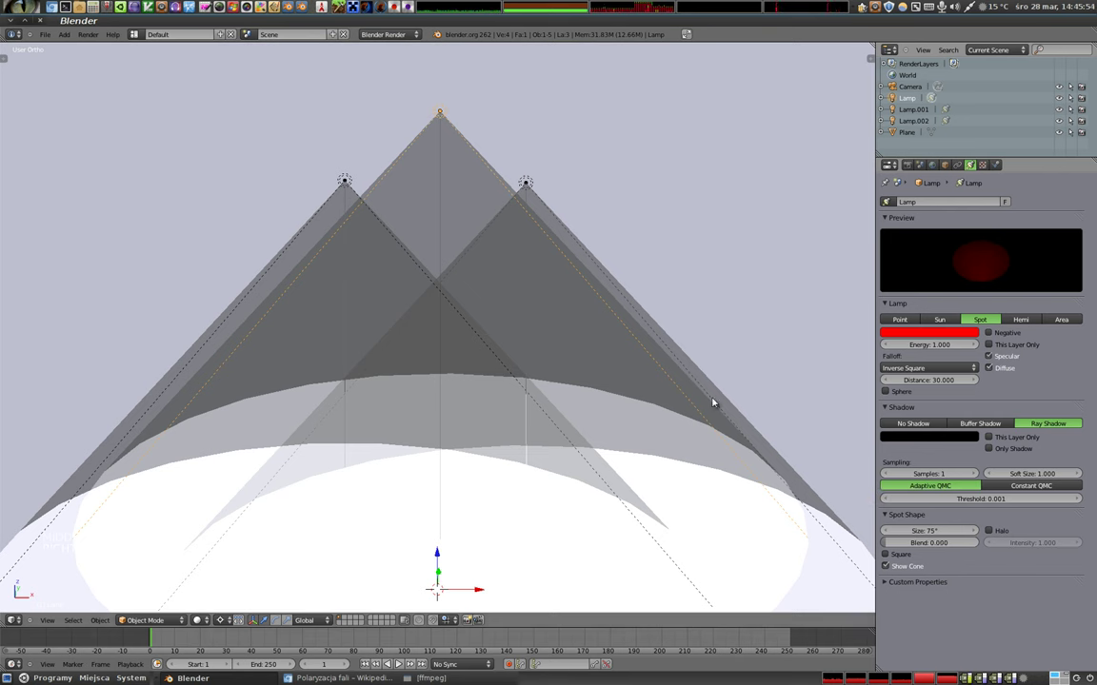
right_click(525, 190)
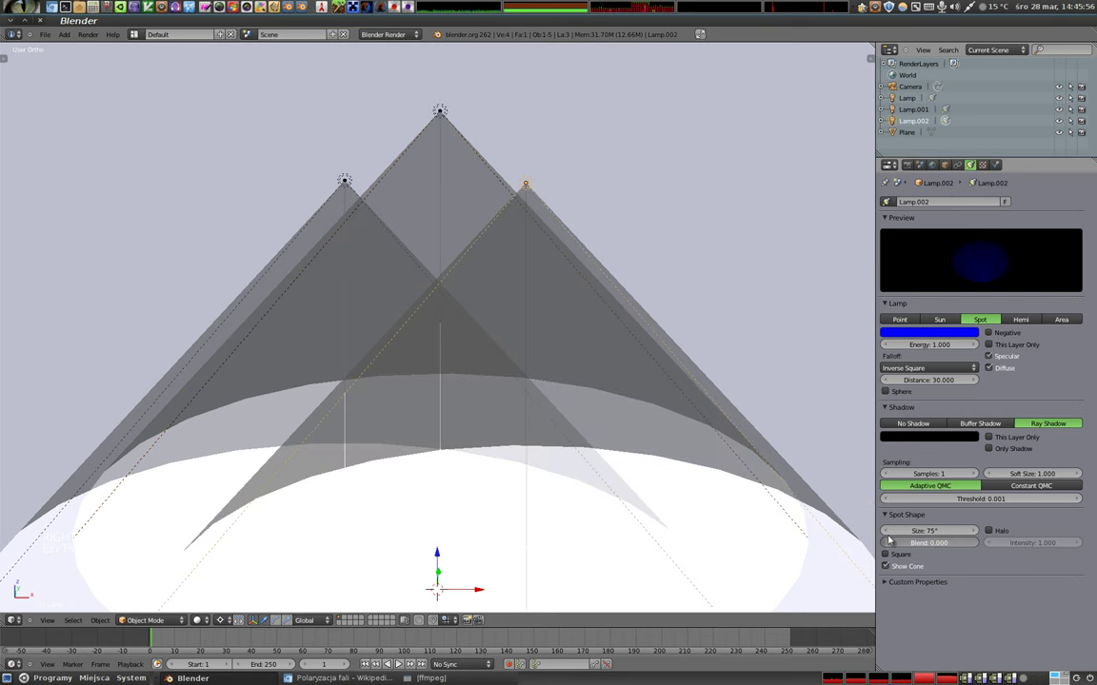
right_click(335, 181)
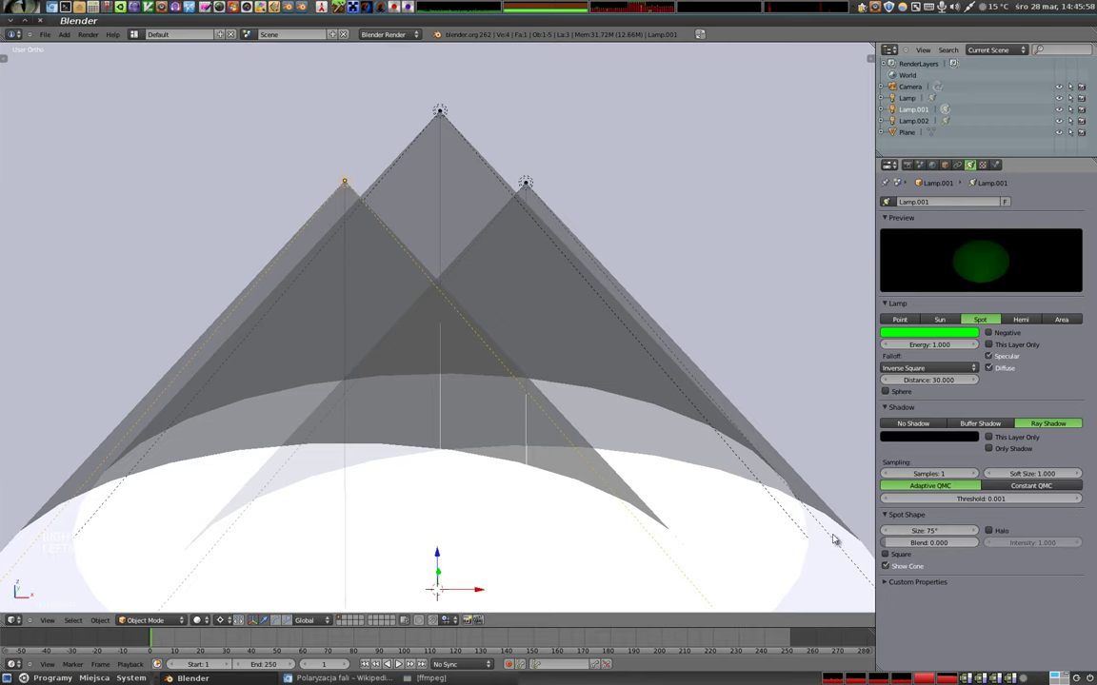
key(KP_1)
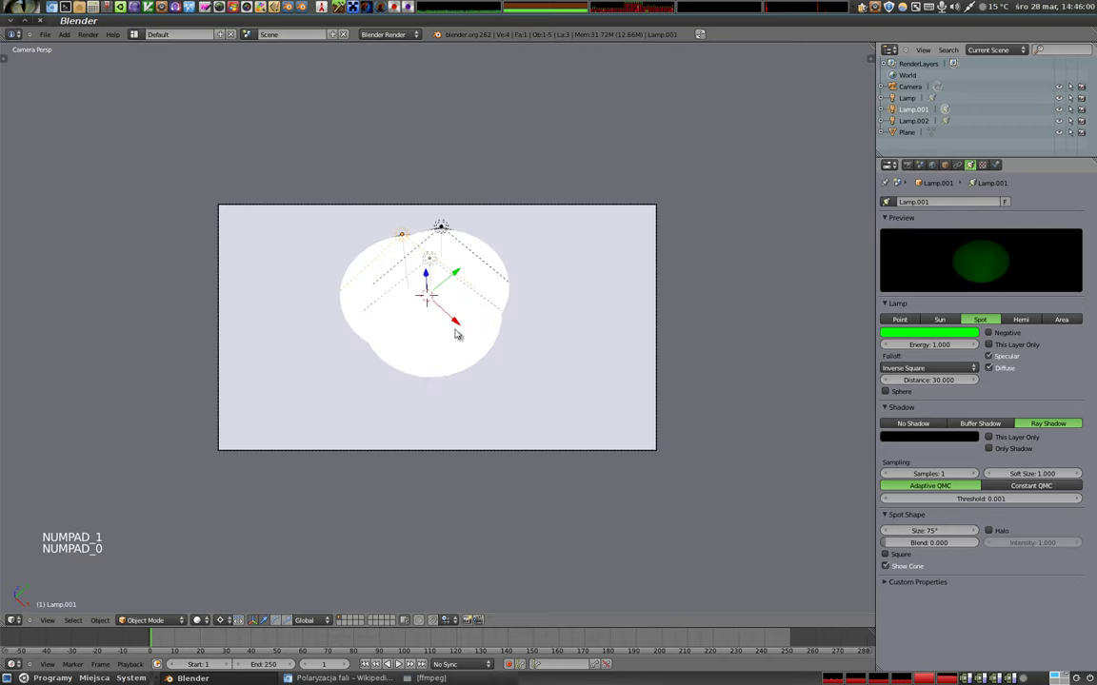
Step: Move the camera closer to the plane in two moves and render the overlapping RGB circles
right_click(514, 450)
key(g)
key(g)
click(456, 375)
key(g)
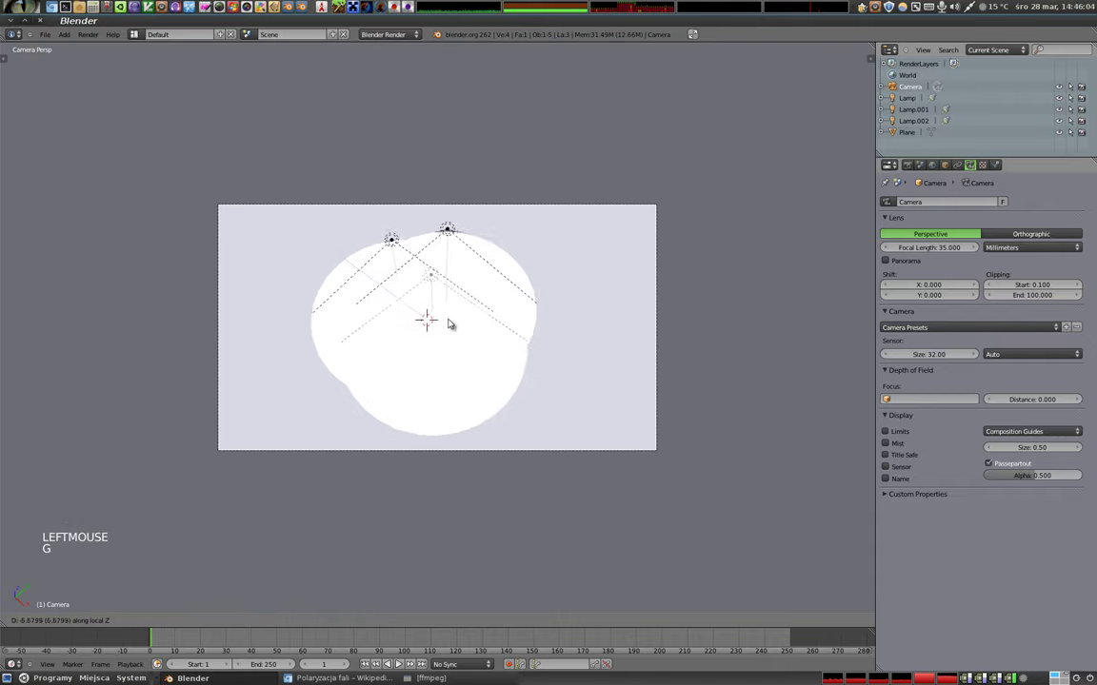
click(447, 323)
key(F12)
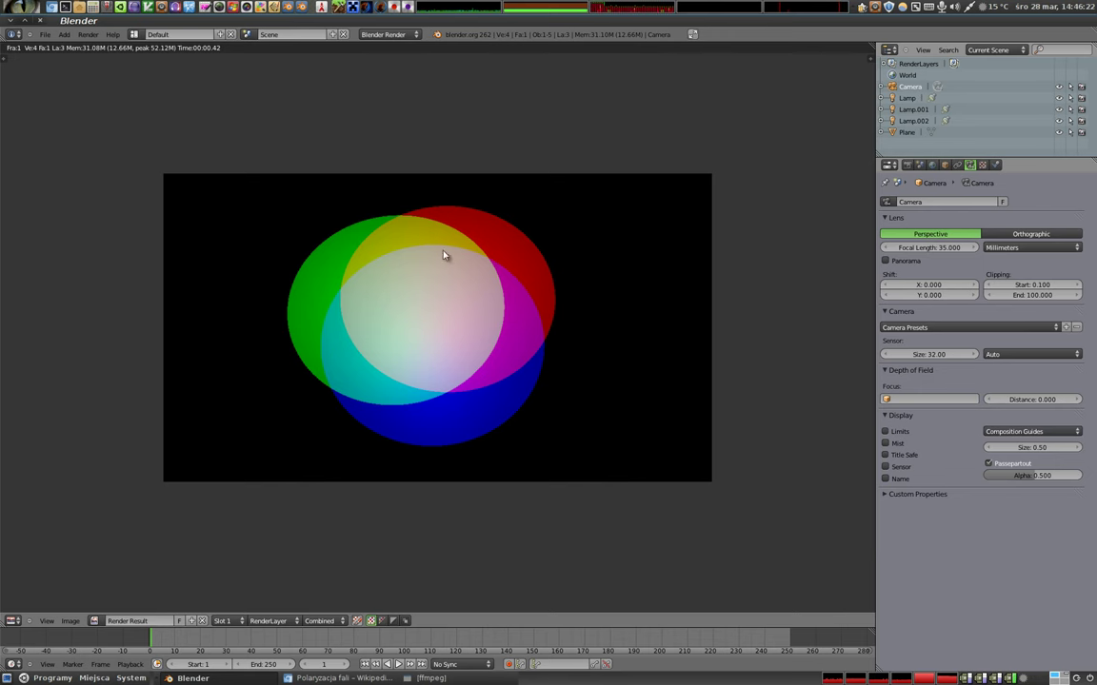
Step: Lower the plane material's specular intensity to 0.000 and re-render the matte plane
key(Escape)
middle_click(435, 372)
scroll(598, 442, down, 3)
scroll(598, 442, down, 9)
shift+middle_click(596, 442)
right_click(447, 409)
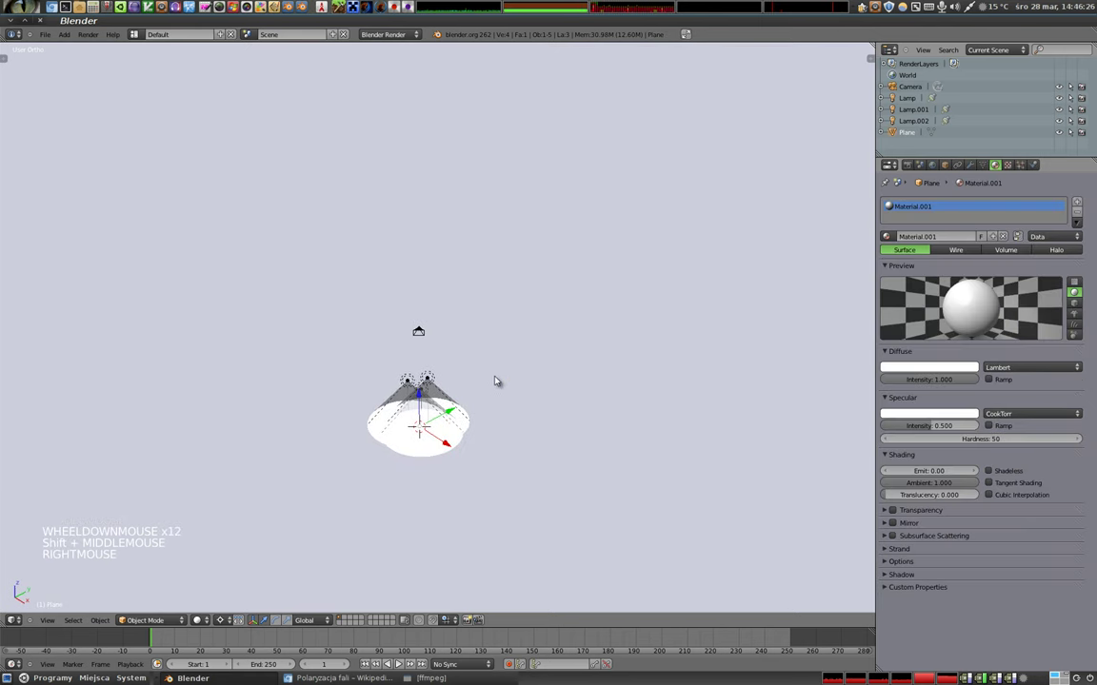
drag(935, 427, 885, 428)
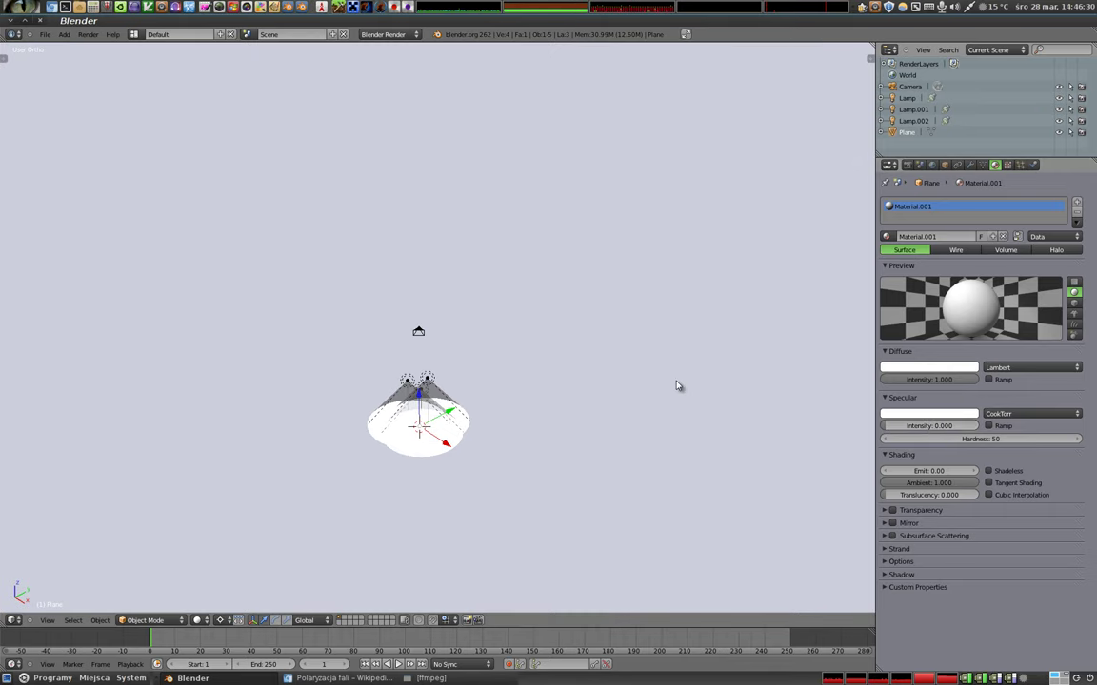
key(F12)
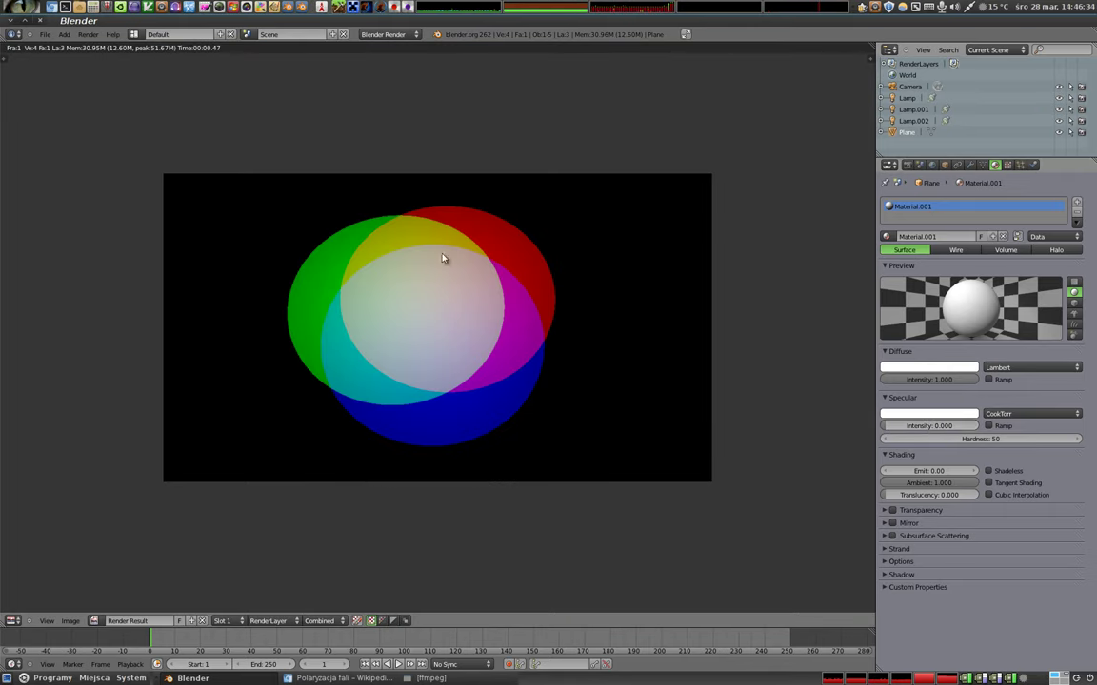
key(Escape)
scroll(425, 397, up, 5)
scroll(424, 397, up, 3)
drag(445, 302, 453, 220)
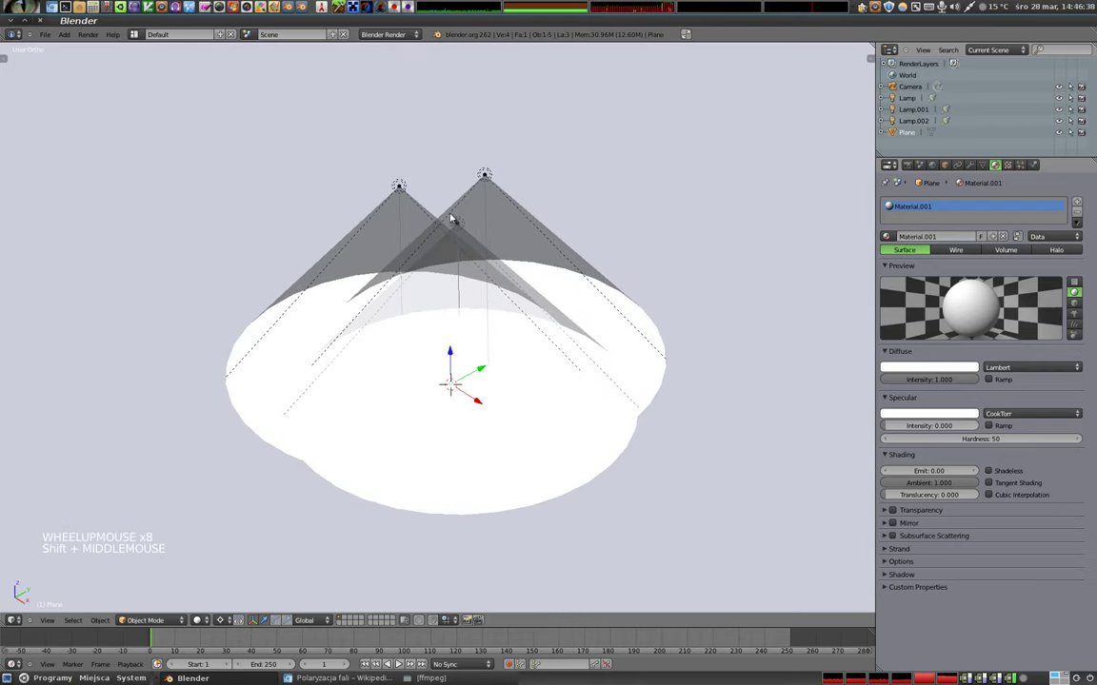
key(F12)
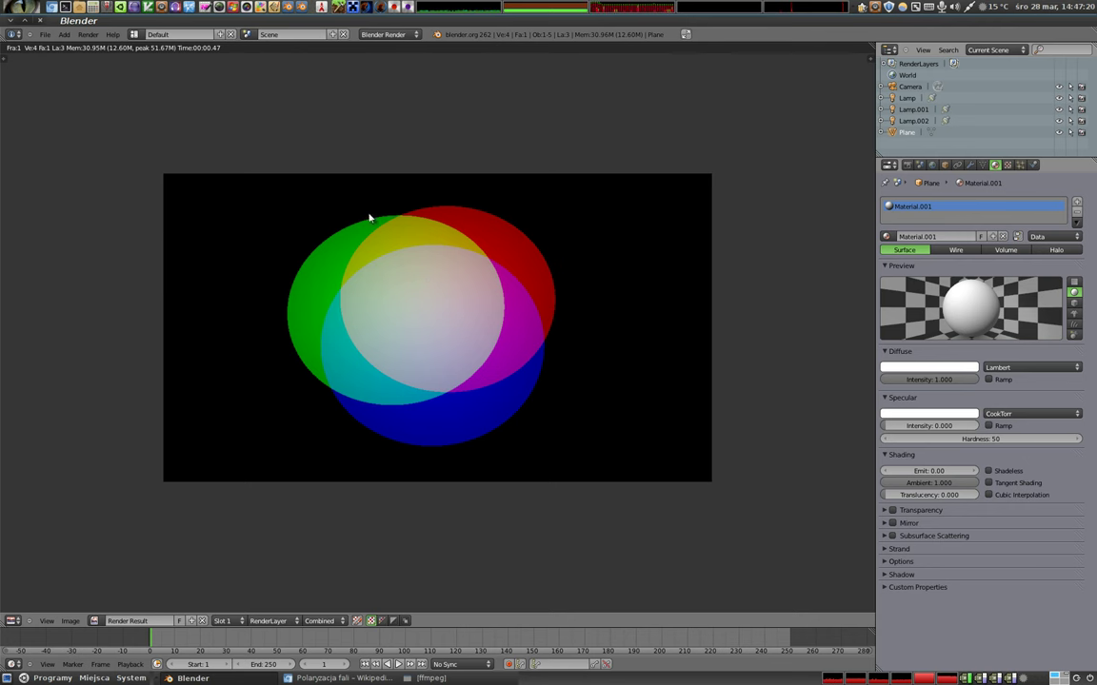
Step: Bring Chromium forward and move through the Oko, Pręcik and Czopki tabs to the Barwa article
key(Escape)
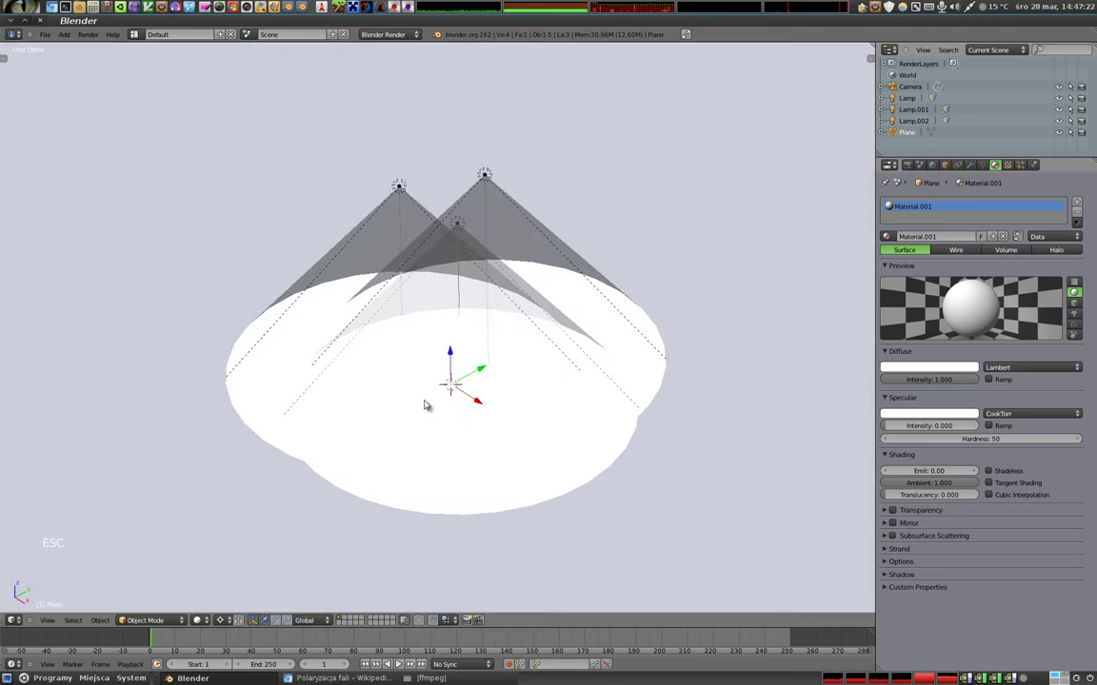
click(322, 676)
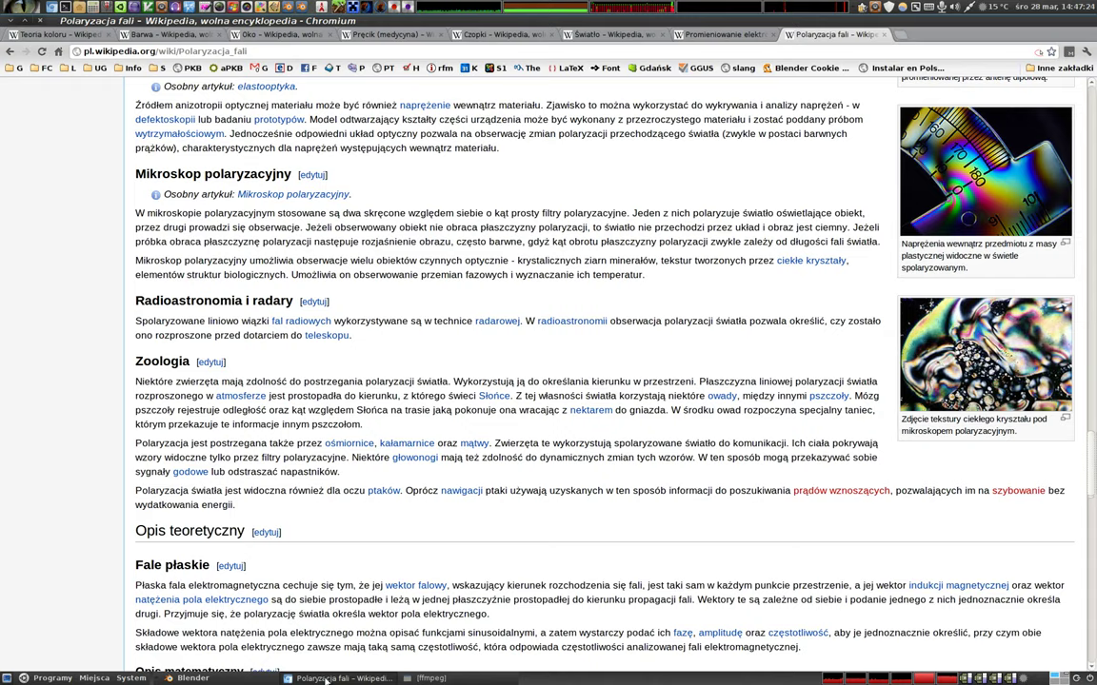
click(270, 38)
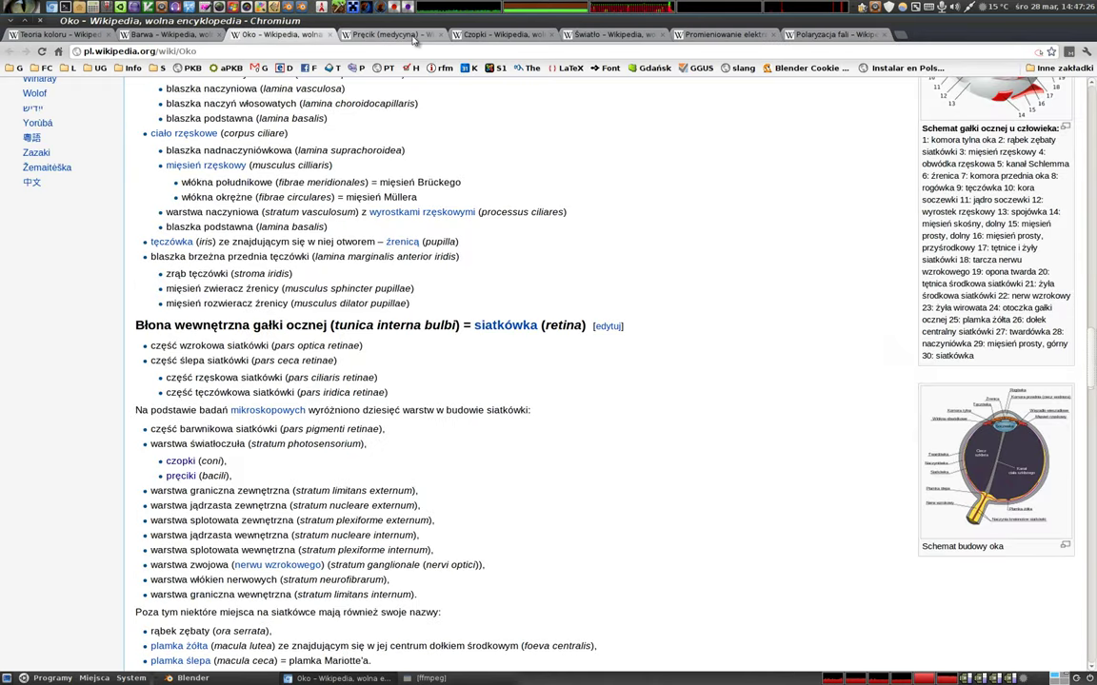
click(400, 36)
click(494, 36)
click(217, 34)
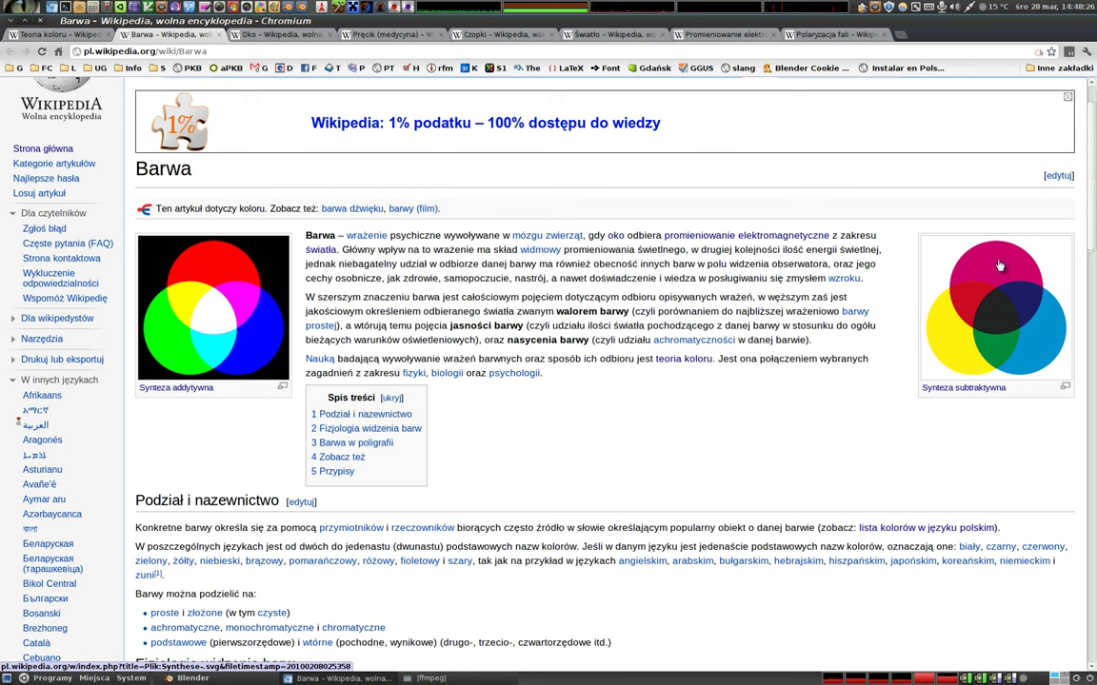
Step: Back in Blender, draw a horizontal annotation line above the spot lamps
key(alt+Tab)
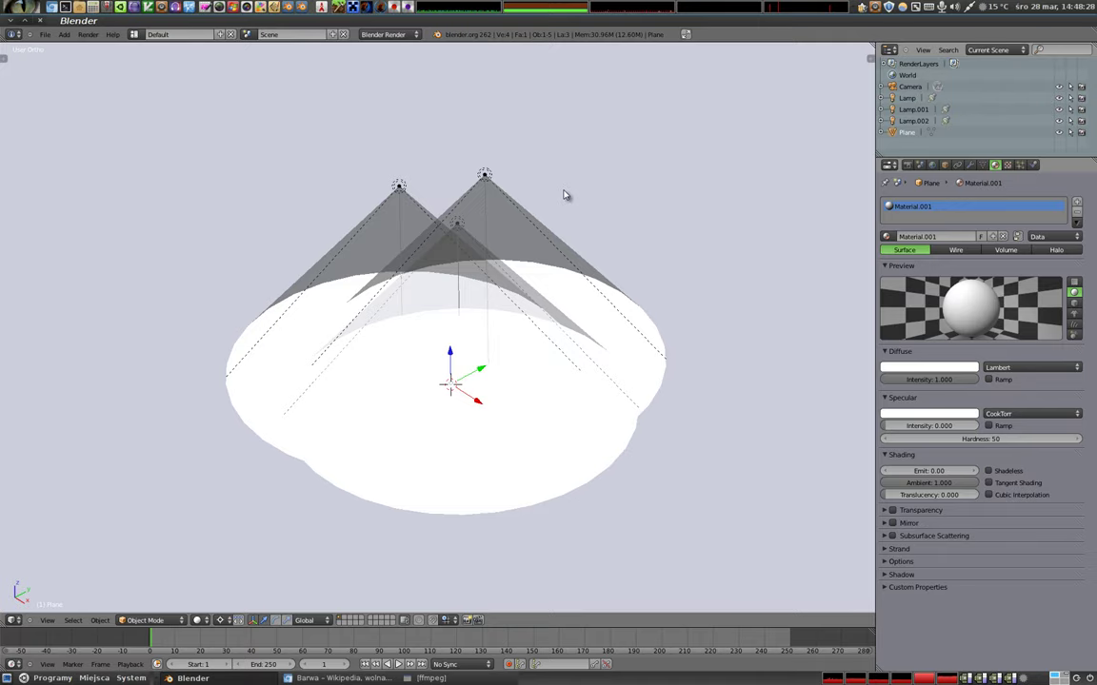
middle_click(409, 312)
middle_click(456, 268)
shift+middle_click(435, 338)
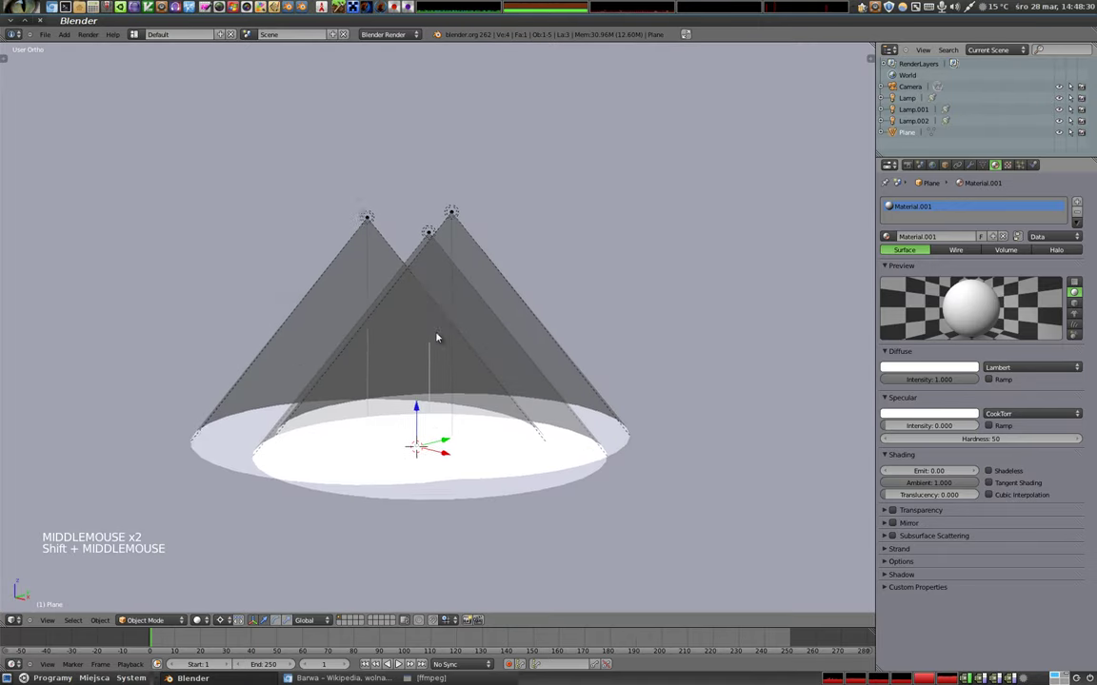
shift+middle_click(475, 350)
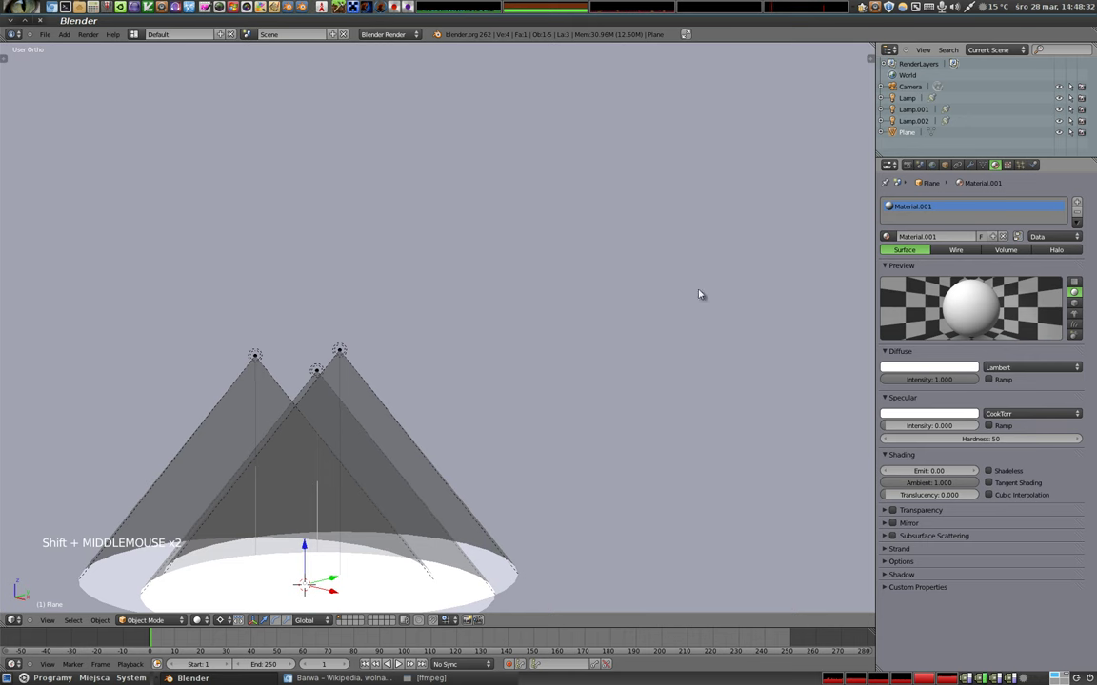
drag(400, 238, 792, 260)
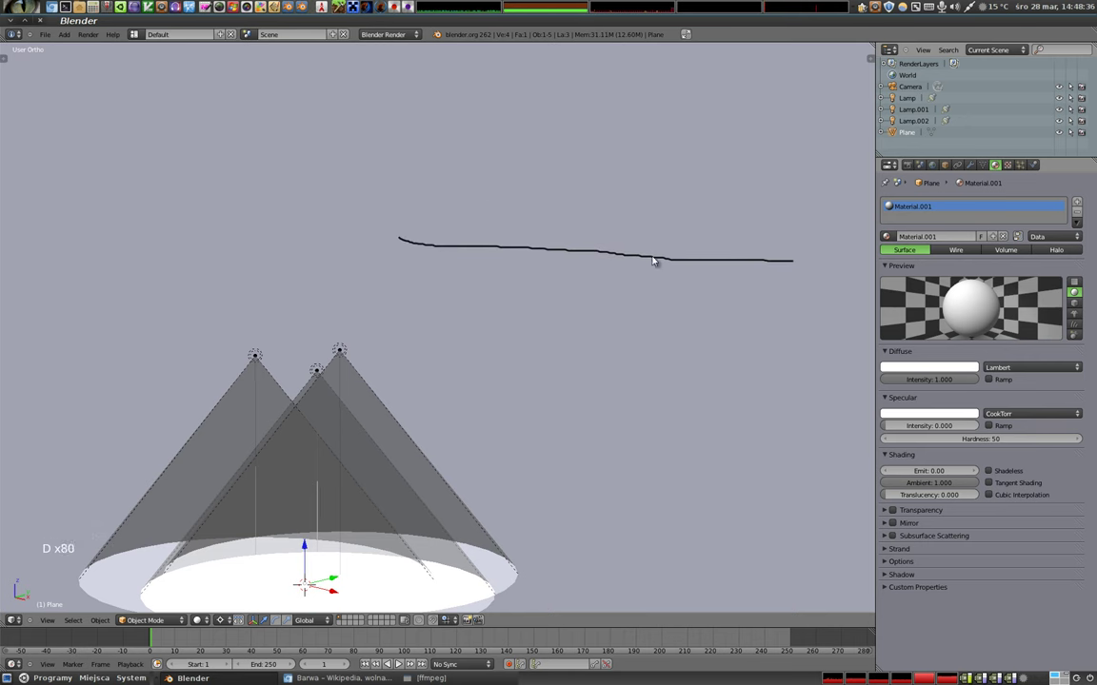
Step: Expand the annotation settings in the side panel and change the layer colour
key(n)
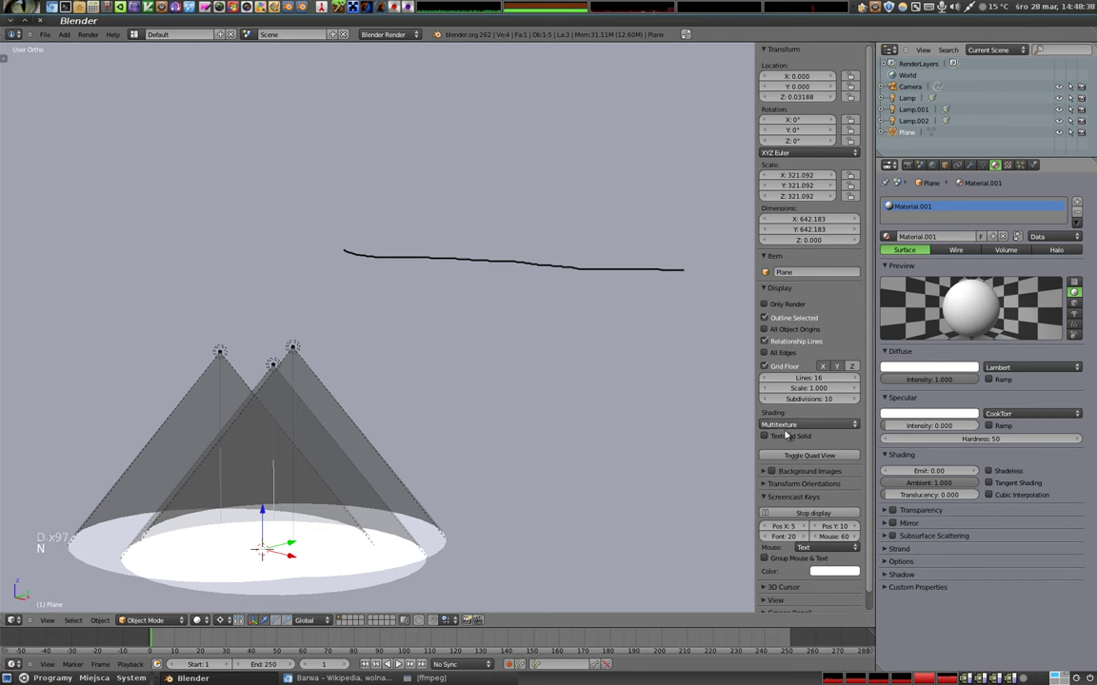
scroll(773, 583, down, 1)
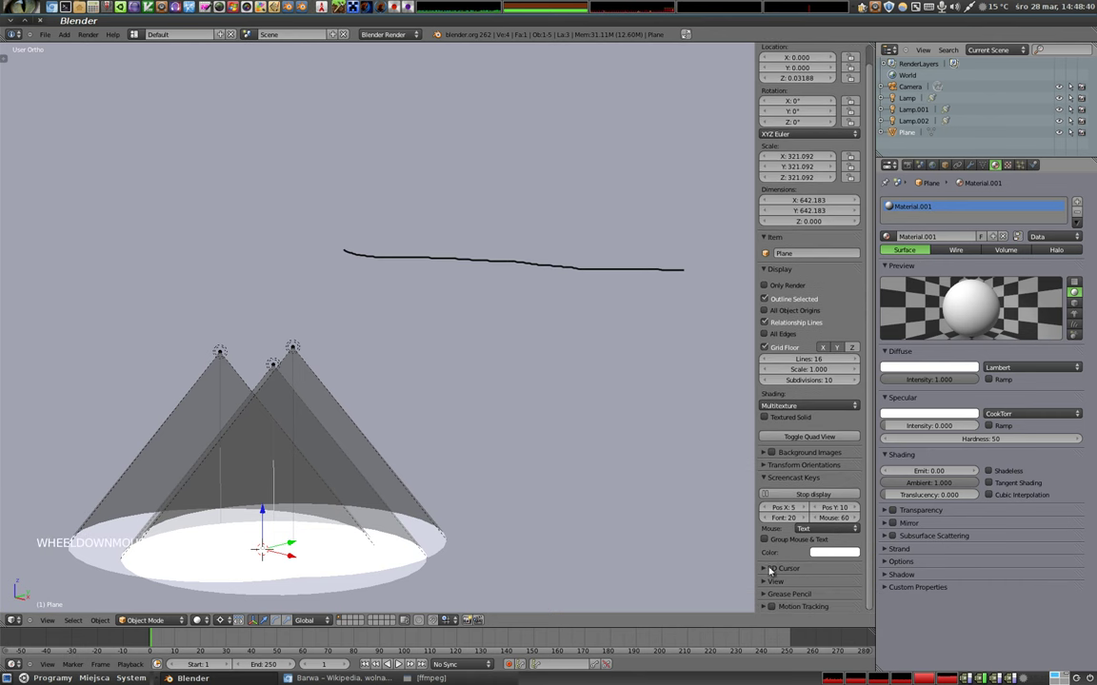
click(776, 593)
scroll(781, 514, down, 3)
scroll(780, 488, down, 2)
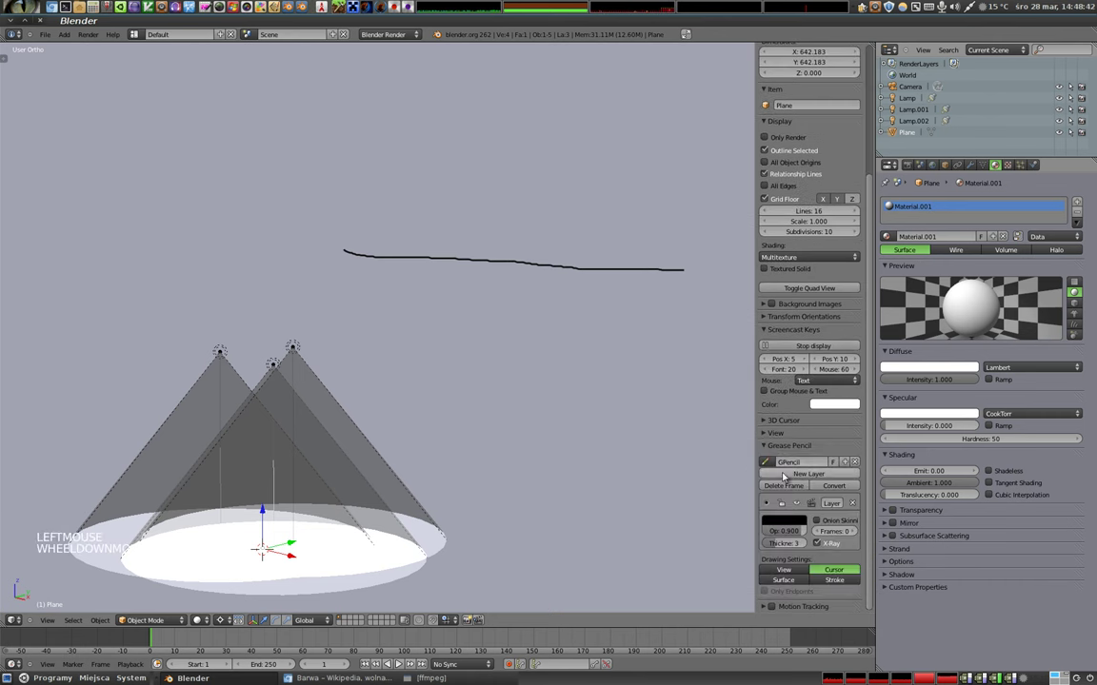
click(782, 521)
mouse_move(853, 452)
mouse_down()
mouse_move(863, 382)
mouse_move(854, 455)
mouse_up()
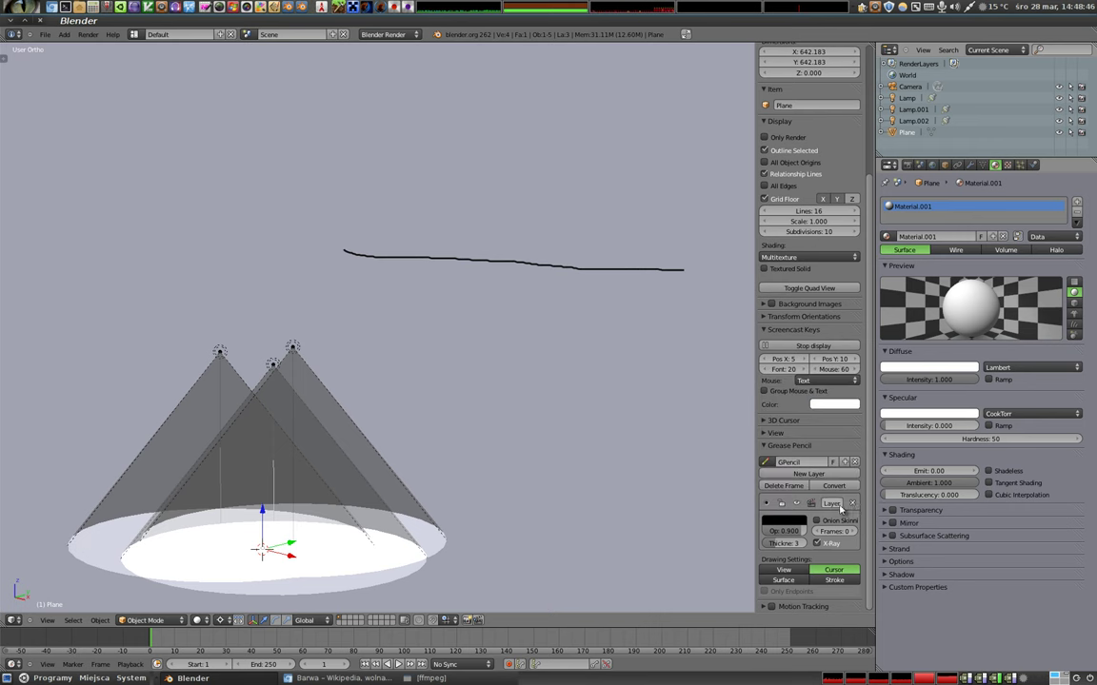
Step: Add a second annotation layer, make the first layer red, and activate the second
click(808, 474)
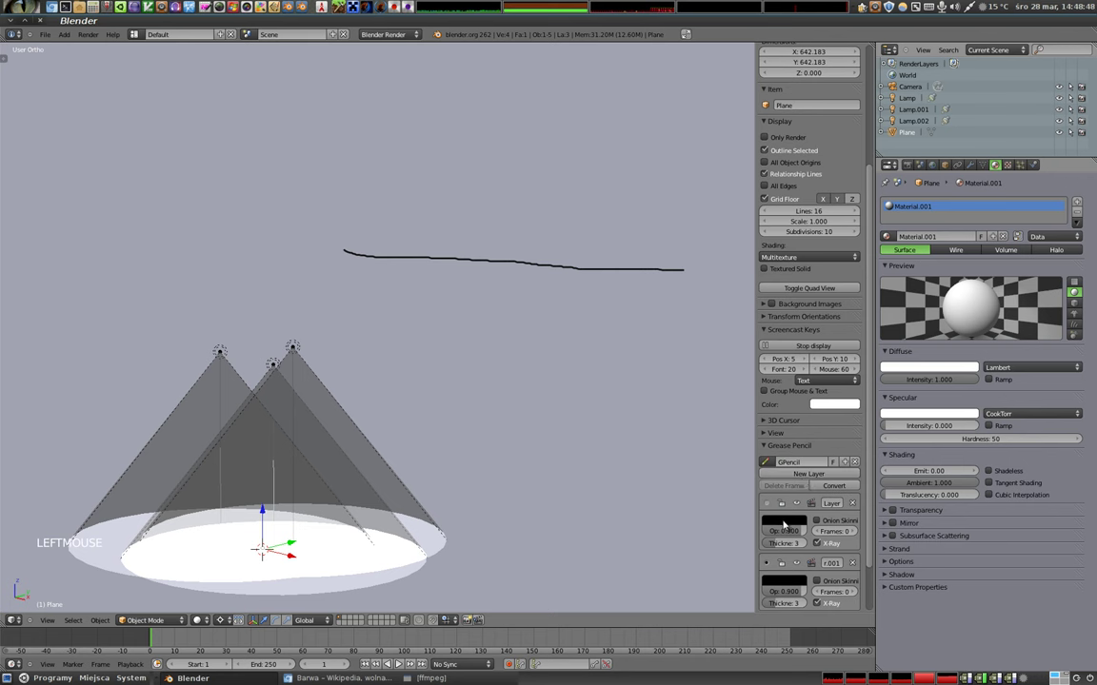
click(790, 523)
click(855, 390)
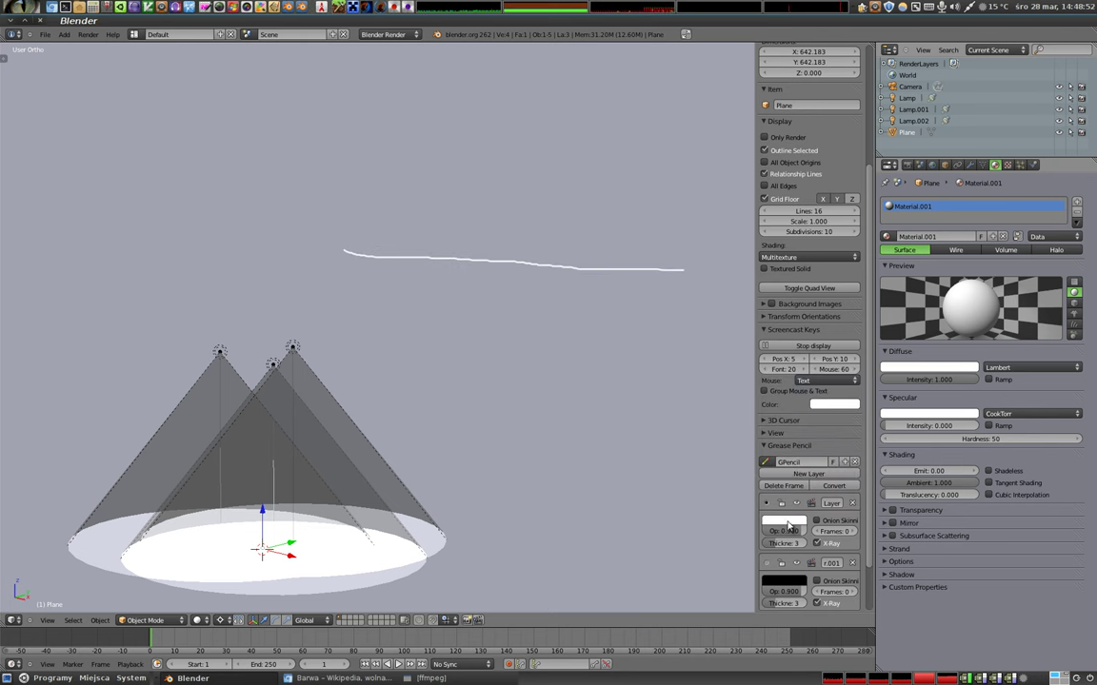
click(772, 524)
click(810, 454)
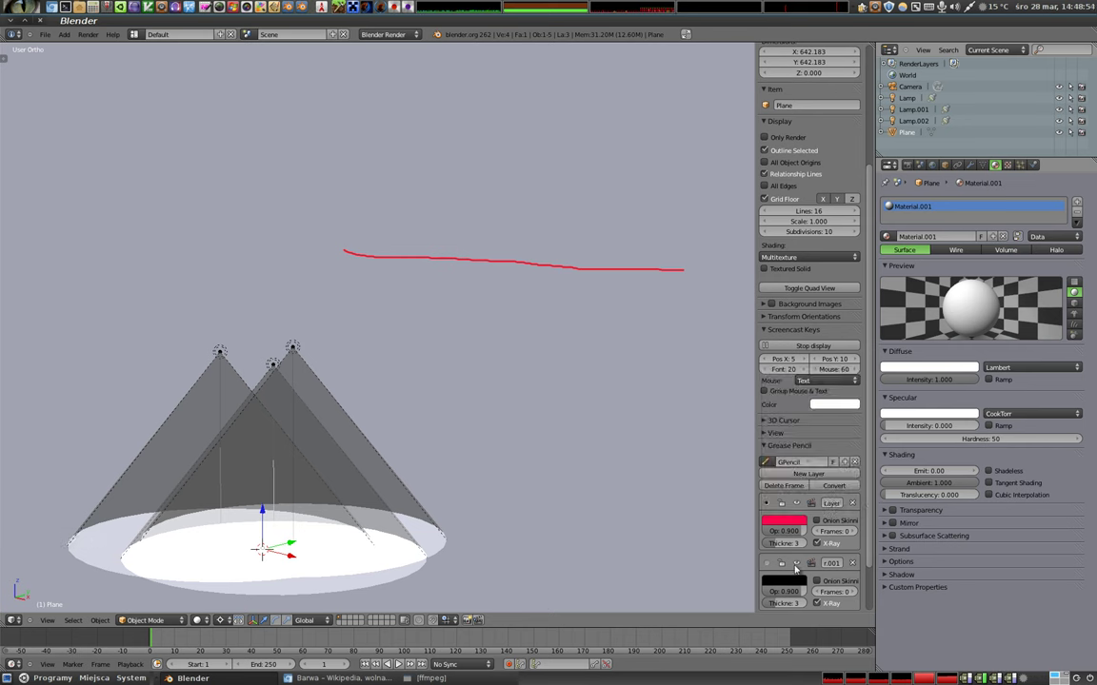
scroll(804, 514, down, 3)
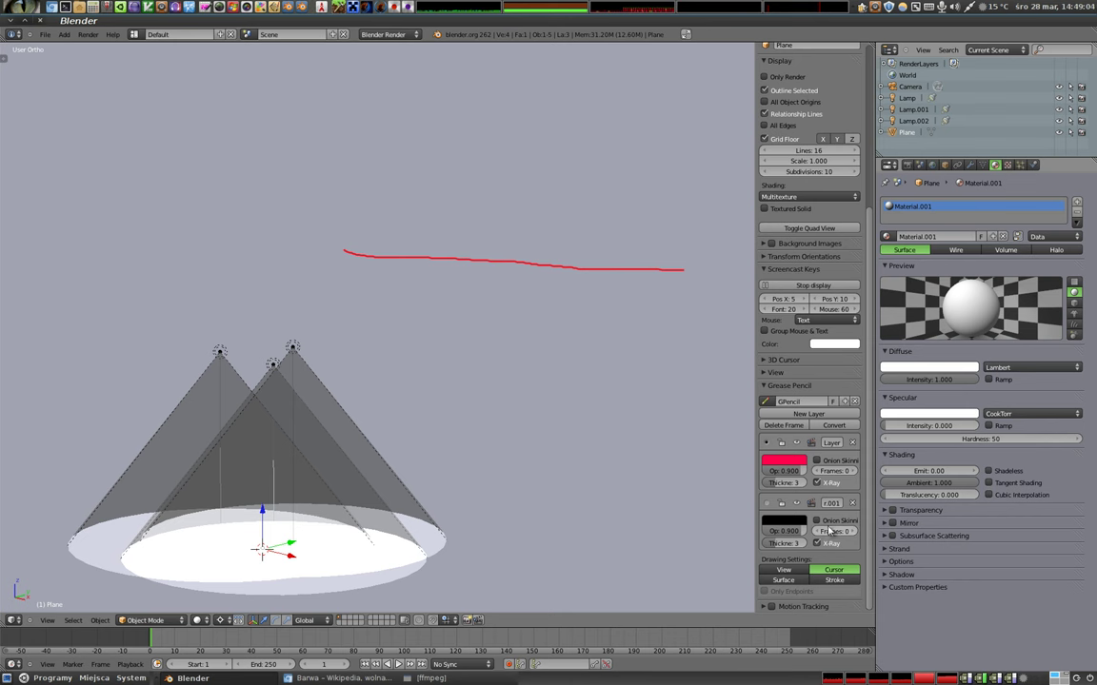
click(771, 507)
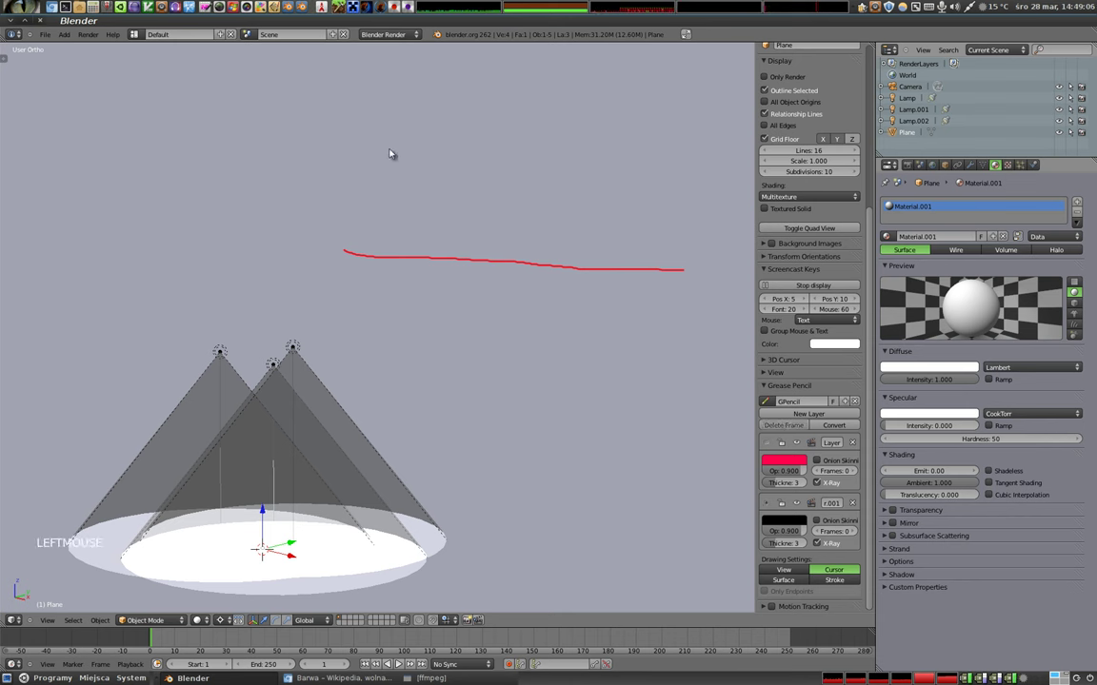
Step: Draw a black stroke down to the red line and a red stroke rising right, then render
drag(371, 125, 419, 192)
key(d)
key(d)
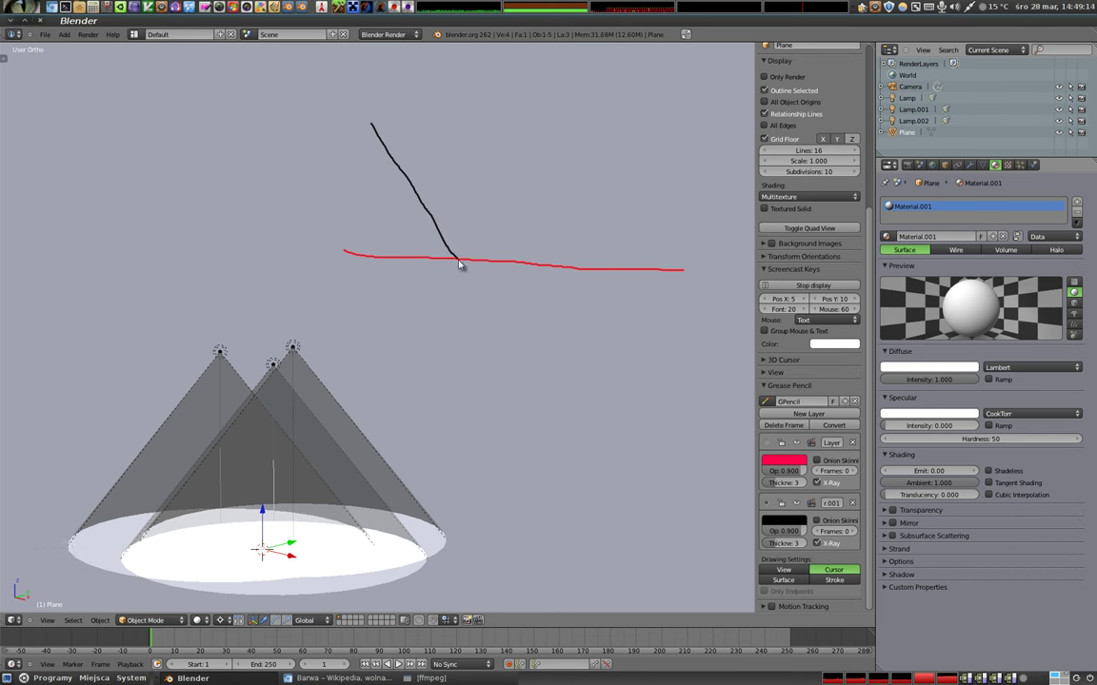
click(762, 447)
click(457, 257)
key(d)
drag(460, 255, 575, 122)
key(d)
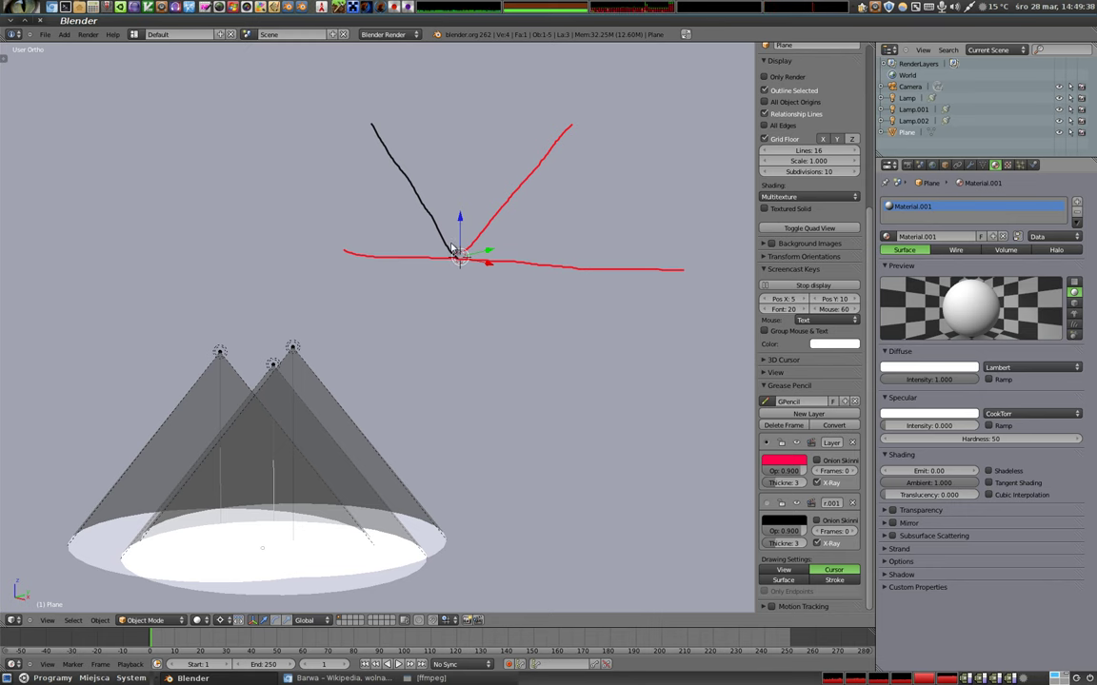
key(F12)
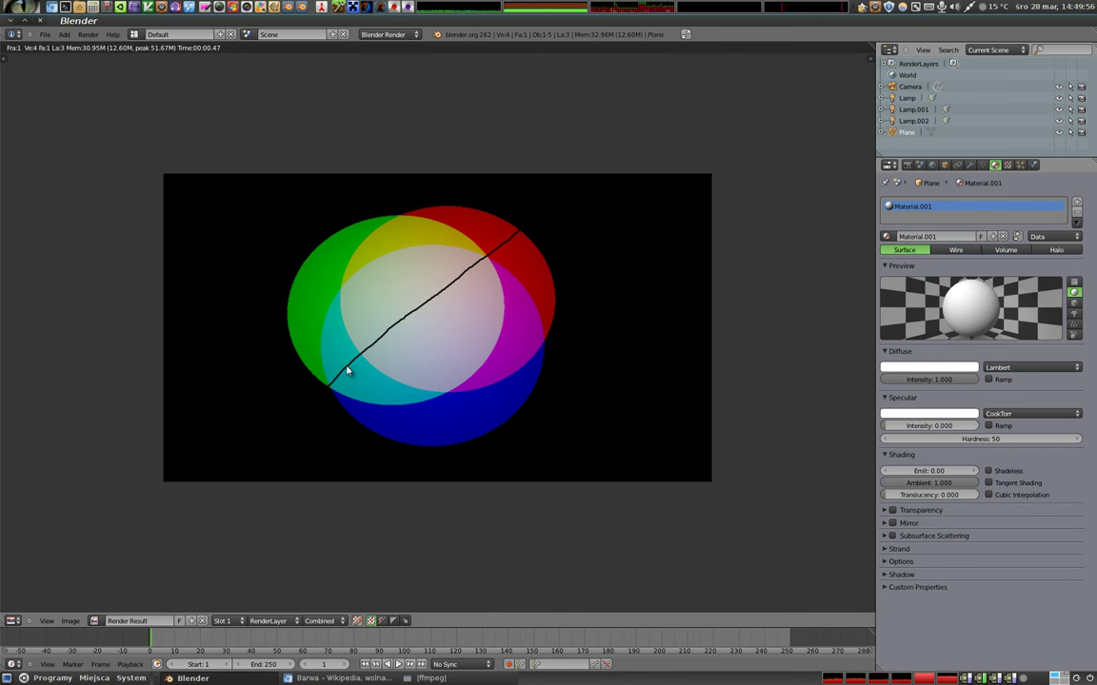
Step: Close the render, erase the red and black annotation strokes, and select a spot lamp
key(Escape)
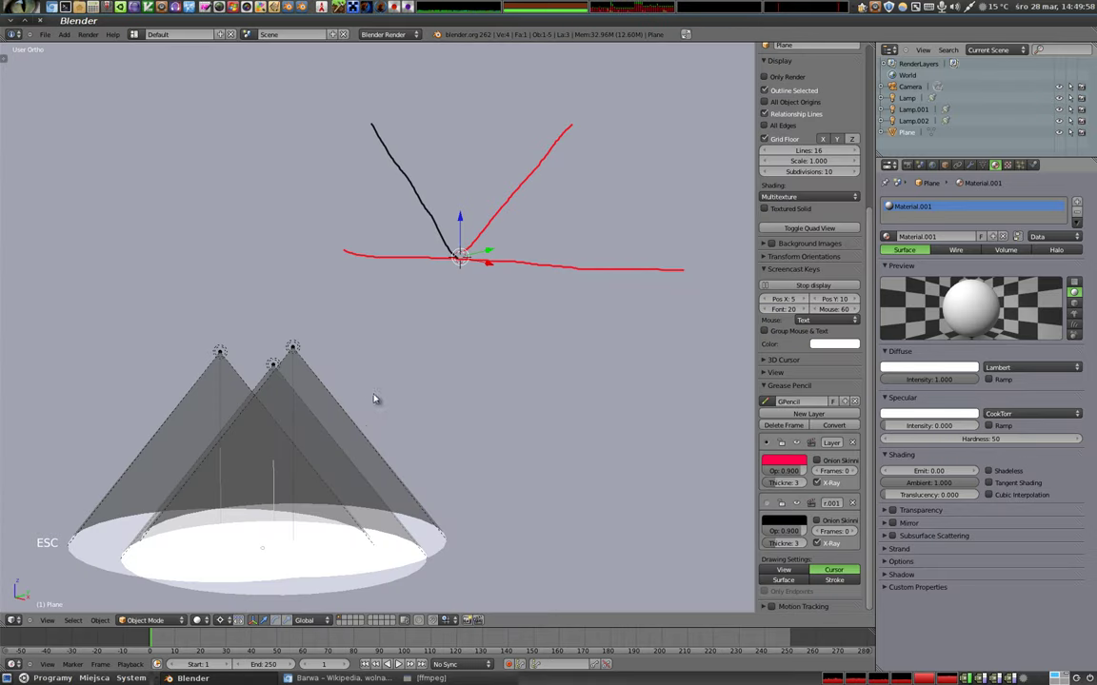
mouse_move(338, 243)
mouse_down()
mouse_move(606, 117)
mouse_move(491, 226)
mouse_up()
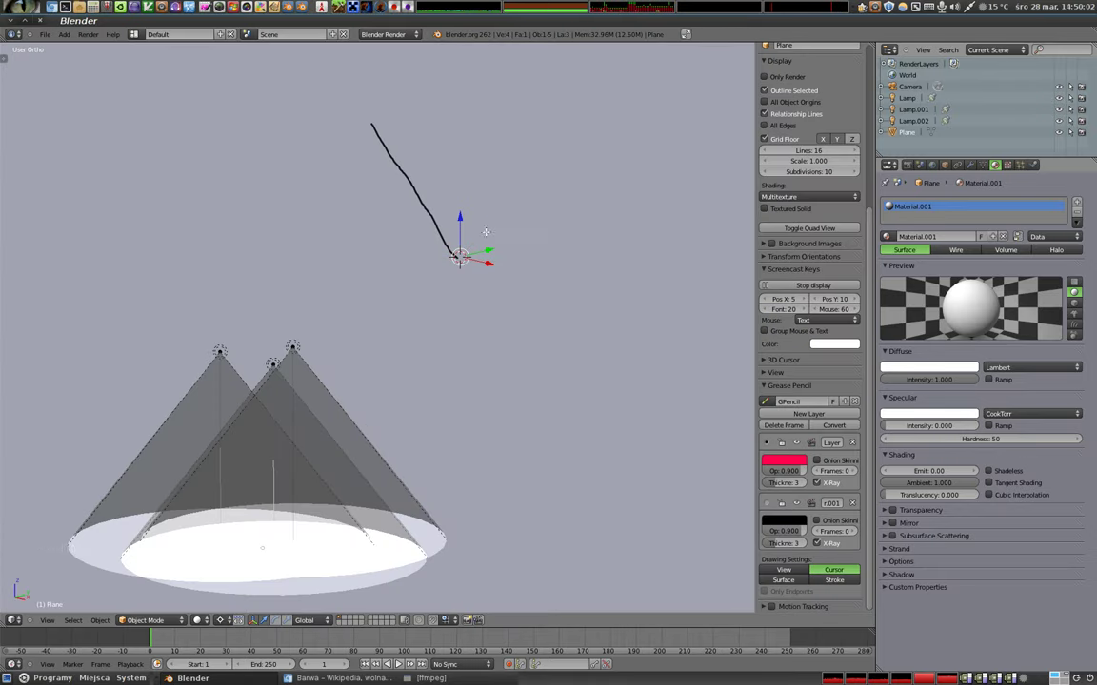
key(d)
drag(476, 259, 372, 126)
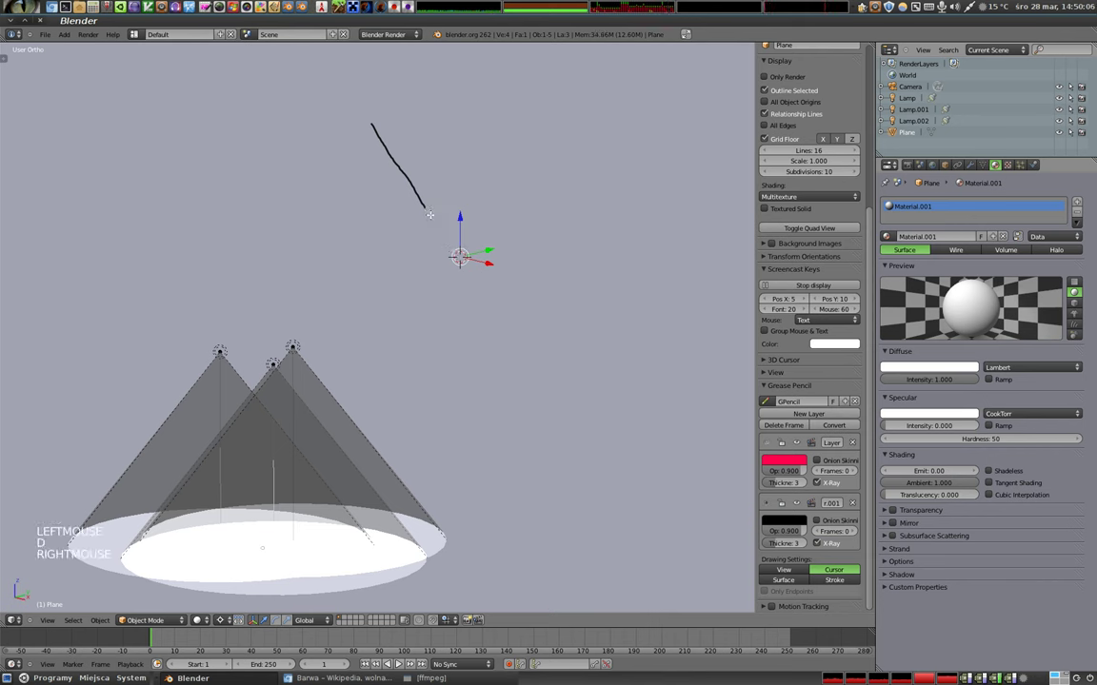
drag(370, 313, 467, 148)
right_click(381, 235)
Step: Delete all three coloured spot lamps
key(Tab)
right_click(381, 235)
shift+right_click(317, 184)
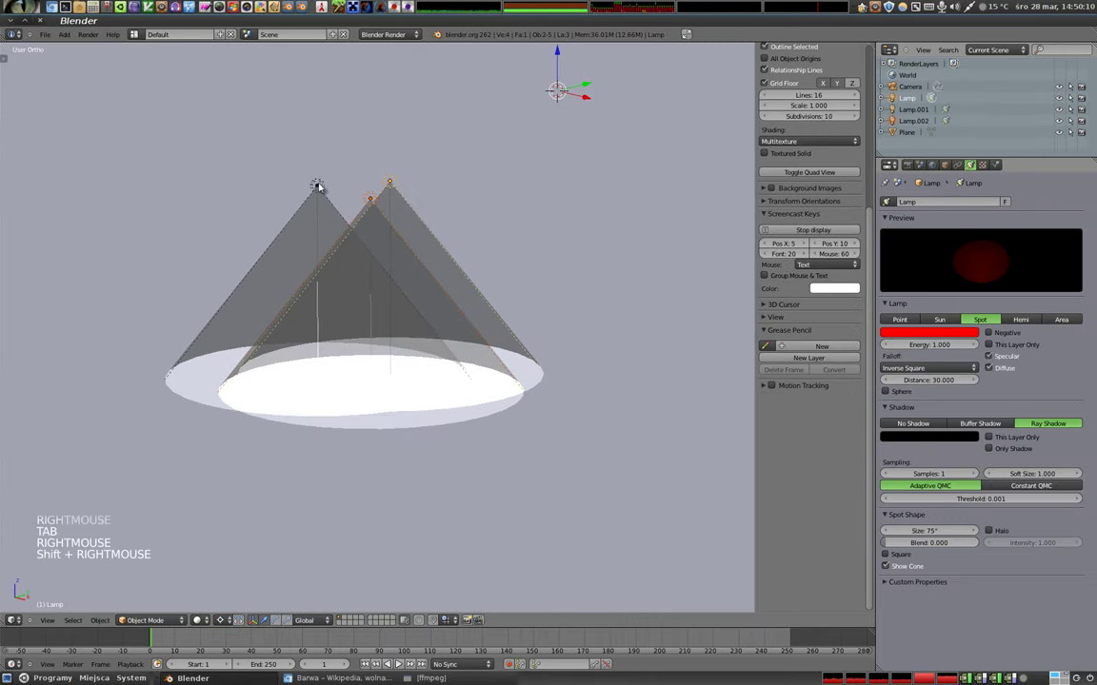
shift+right_click(390, 181)
key(x)
click(376, 257)
Step: Add a new spot lamp and switch to front view
key(shift+a)
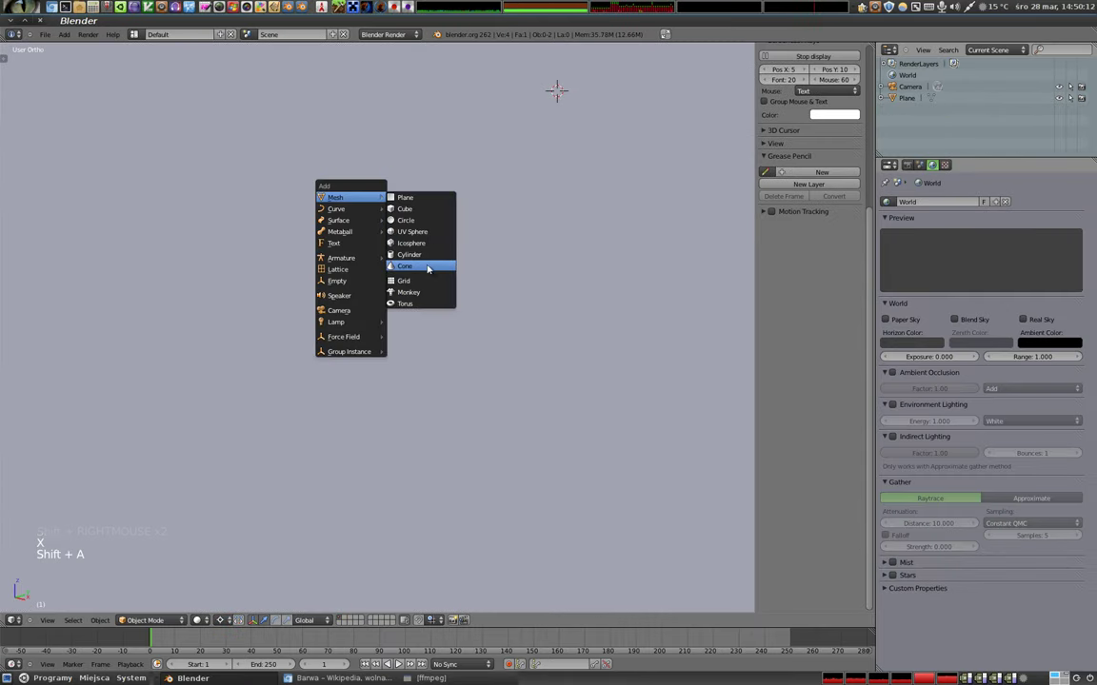
mouse_move(341, 327)
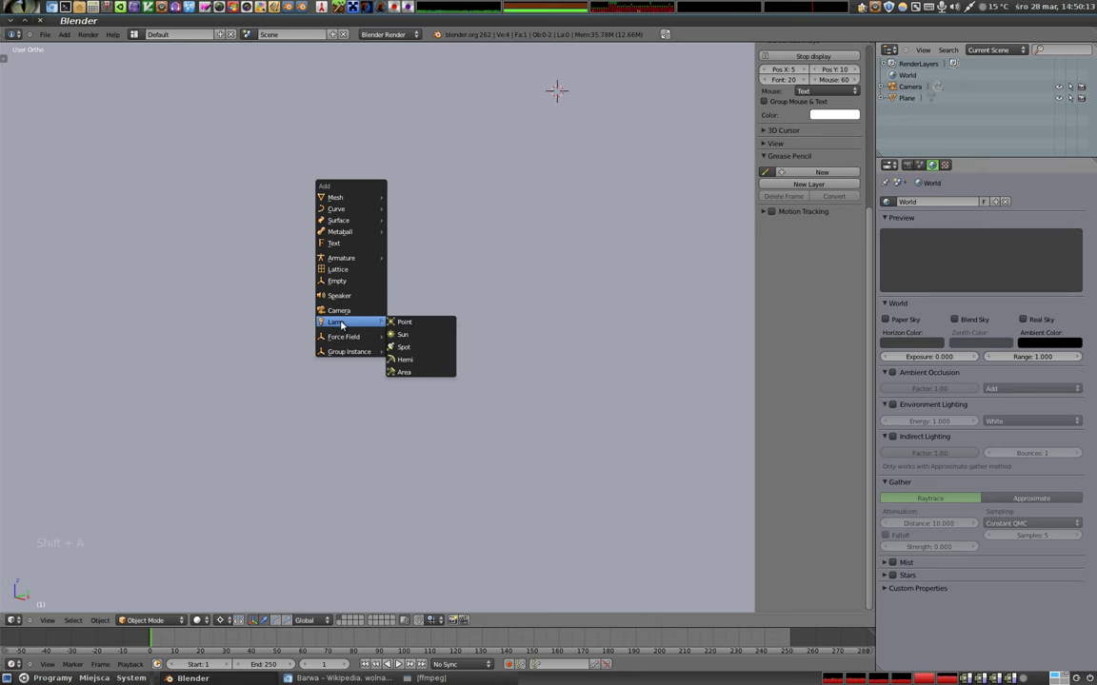
click(407, 347)
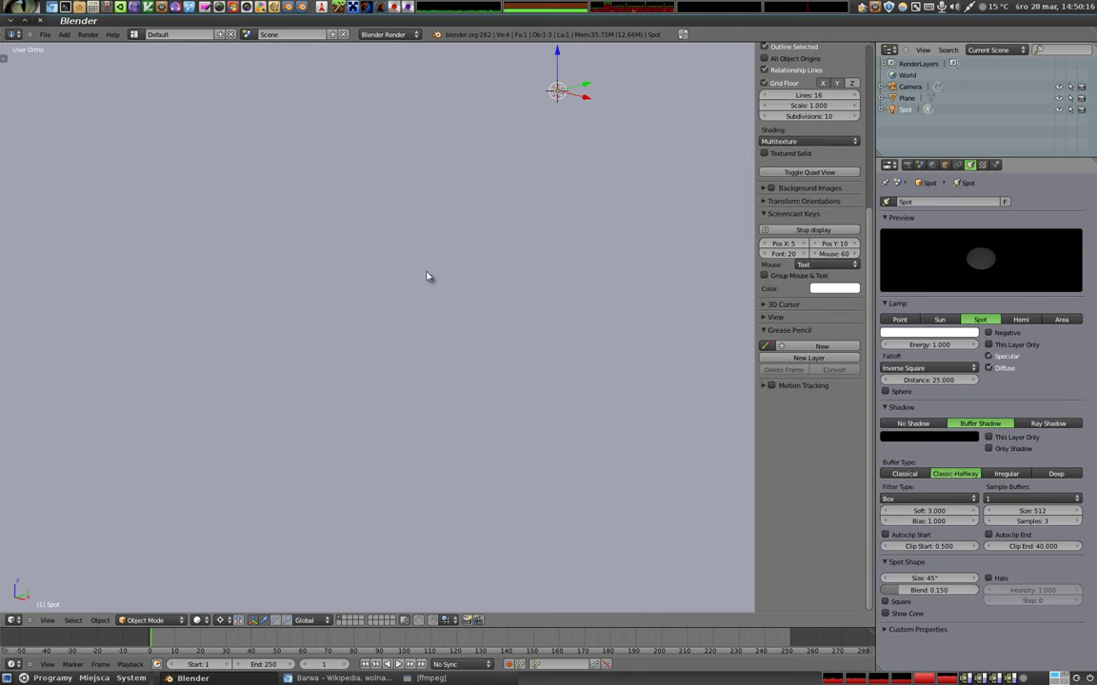
scroll(450, 223, down, 5)
middle_click(453, 325)
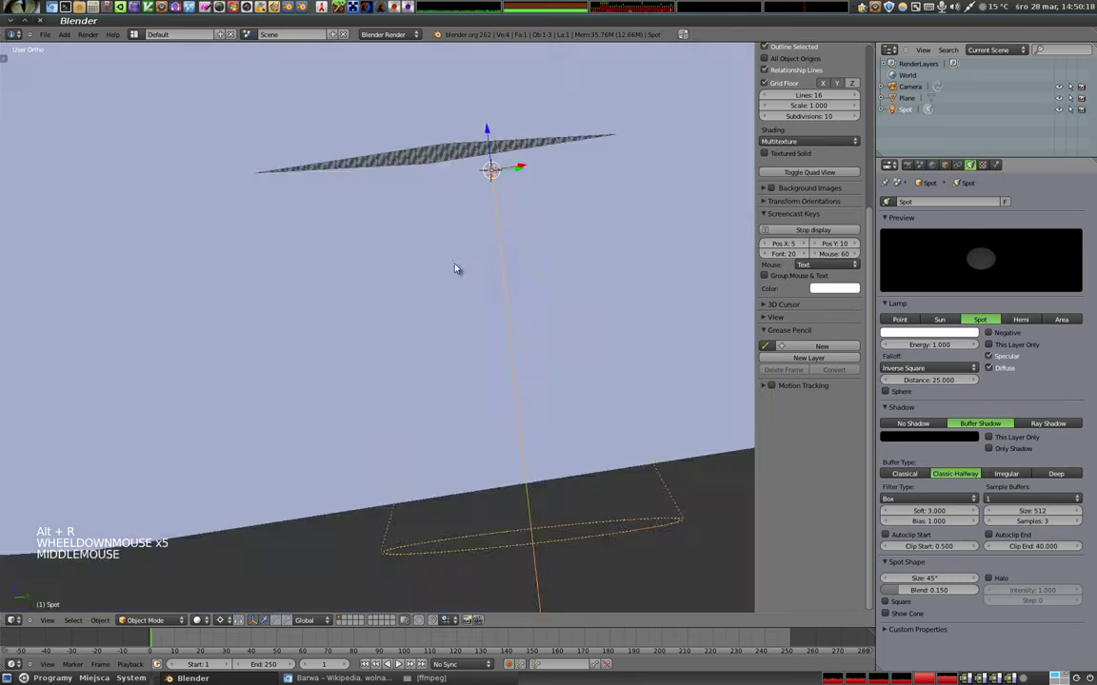
middle_click(442, 294)
key(KP_1)
scroll(335, 293, down, 11)
Step: Move the spot lamp up and right, test render, and look through the camera
key(g)
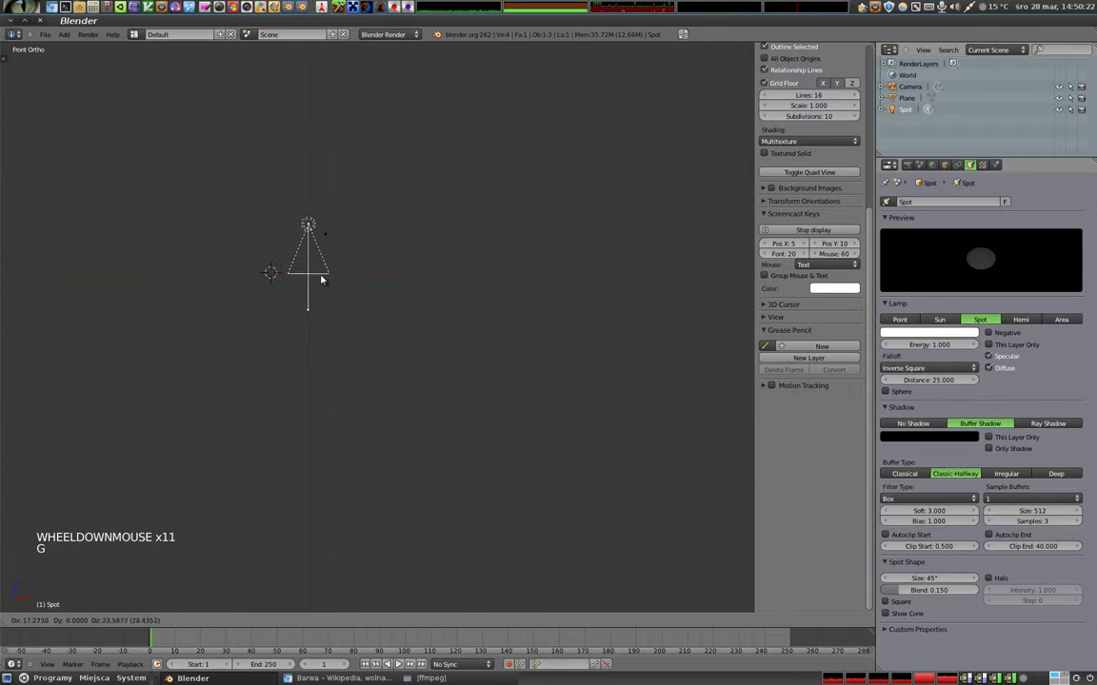
click(322, 282)
key(F12)
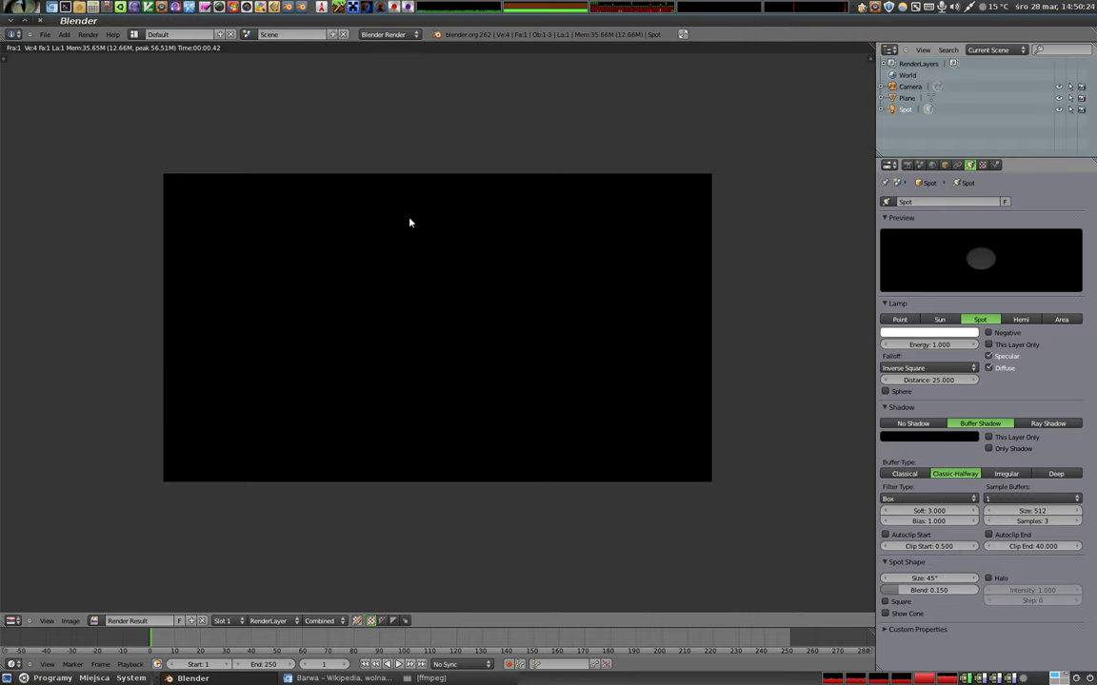
key(Escape)
key(KP_0)
scroll(378, 266, down, 3)
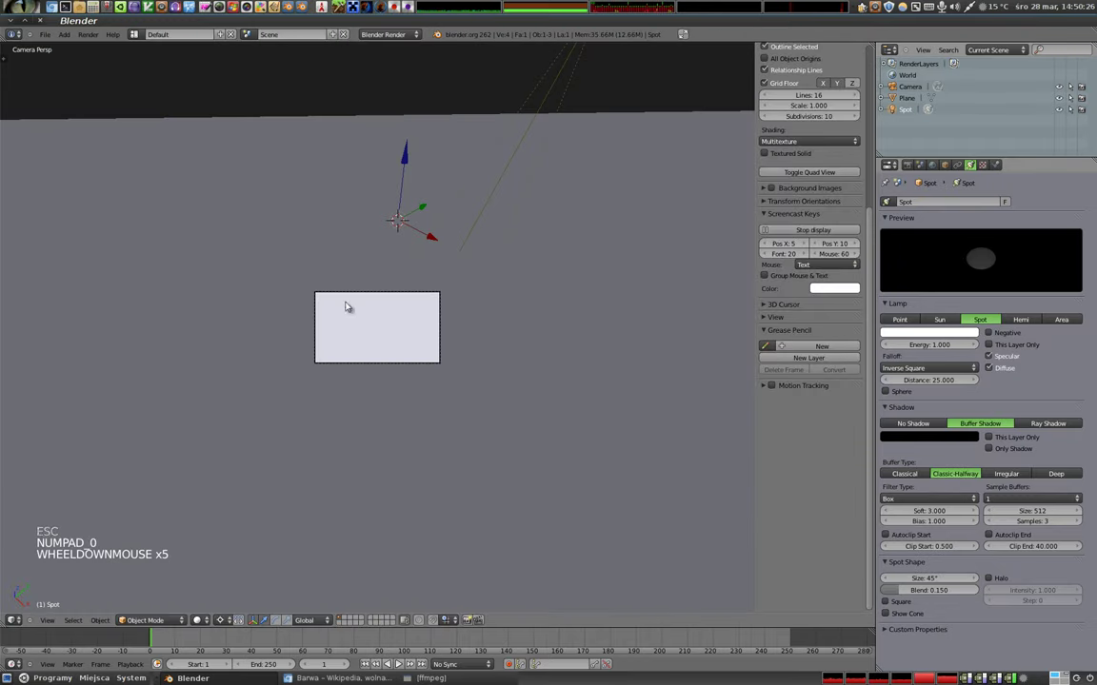
Step: Reposition the spot lamp over the plane
right_click(511, 181)
key(g)
key(g)
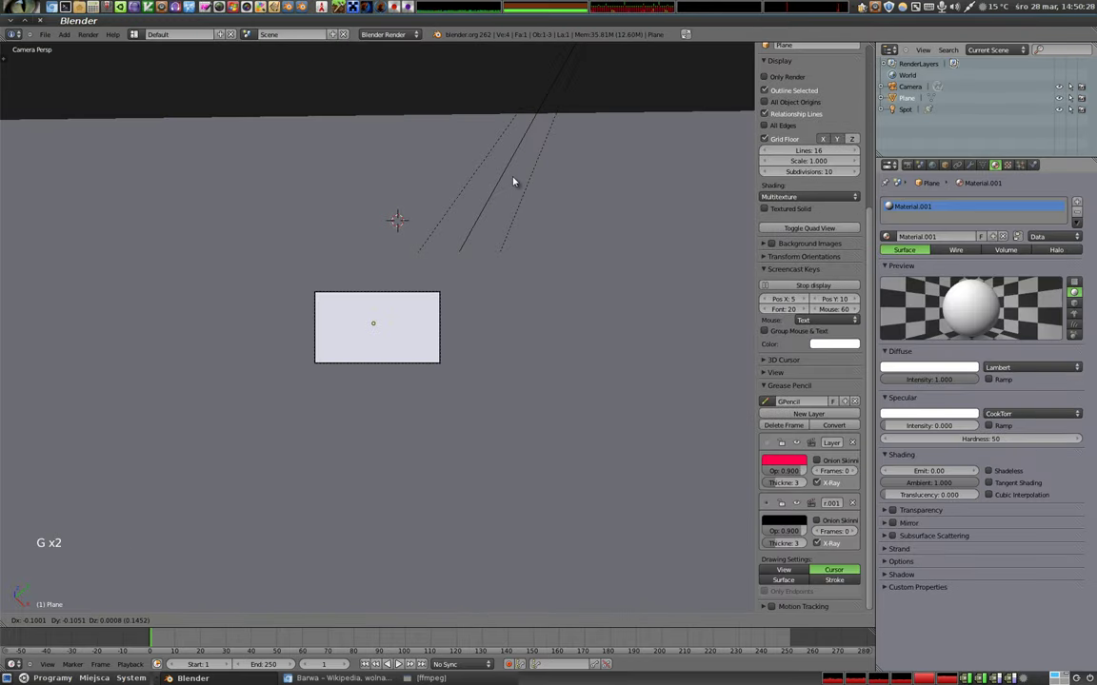
right_click(515, 191)
key(g)
key(g)
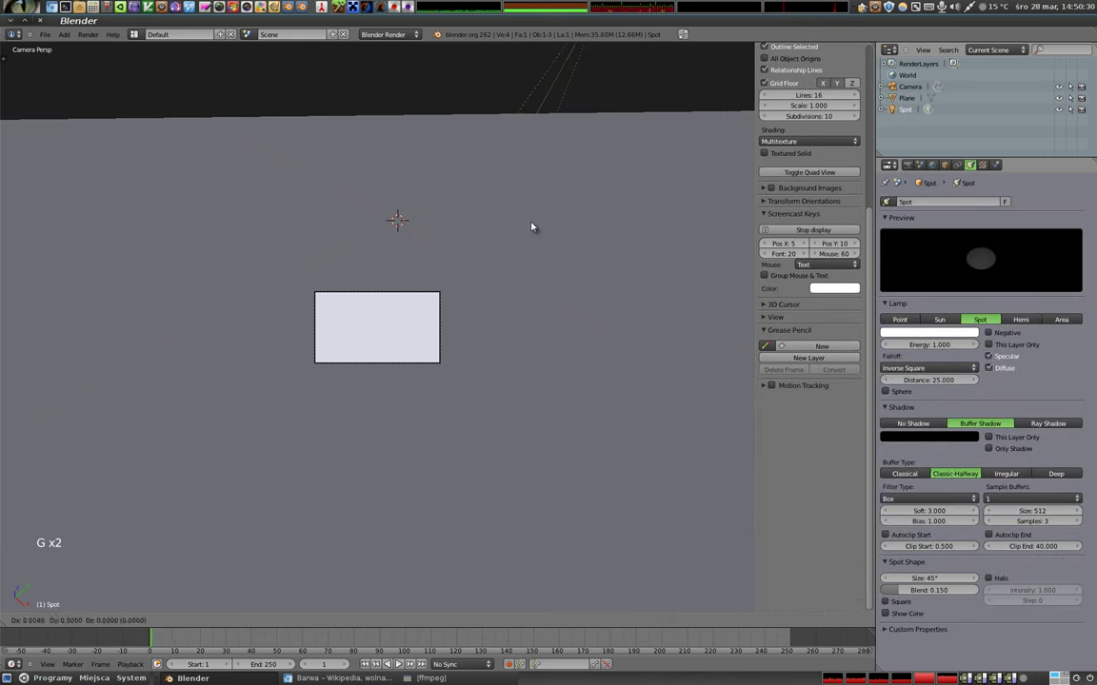
click(425, 194)
Step: Lower the spot lamp along Z, render the light patch, and return to camera view
key(g)
key(z)
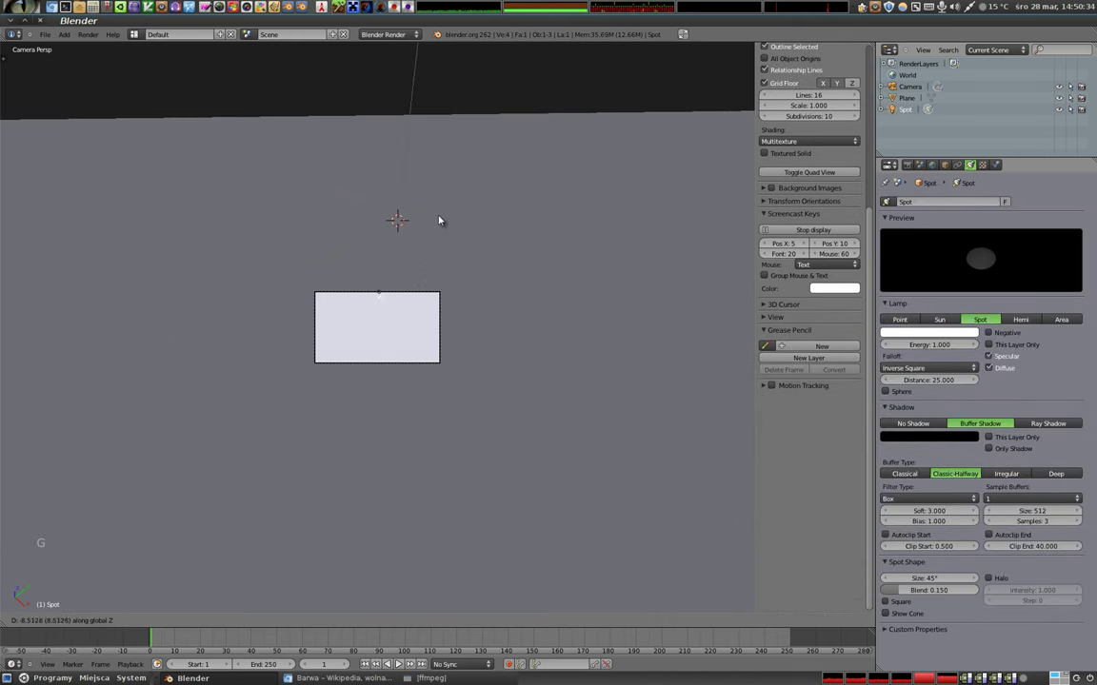
click(438, 217)
key(F12)
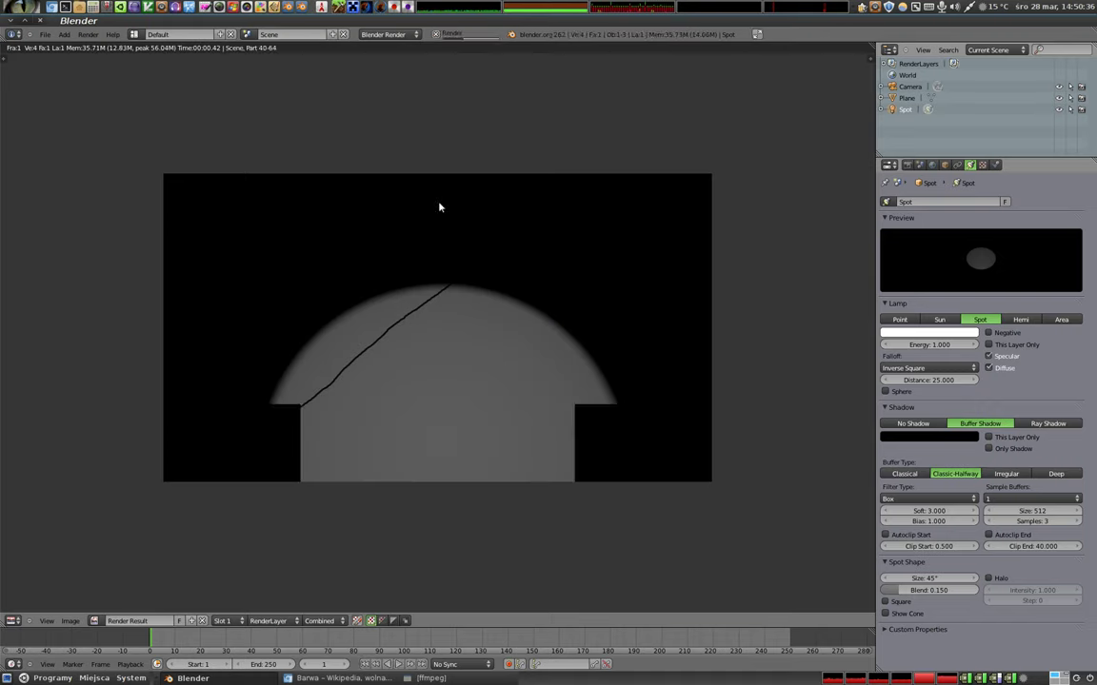
key(Escape)
drag(447, 309, 396, 333)
key(KP_0)
Step: Move the camera closer so the plane fills the frame
scroll(429, 319, up, 1)
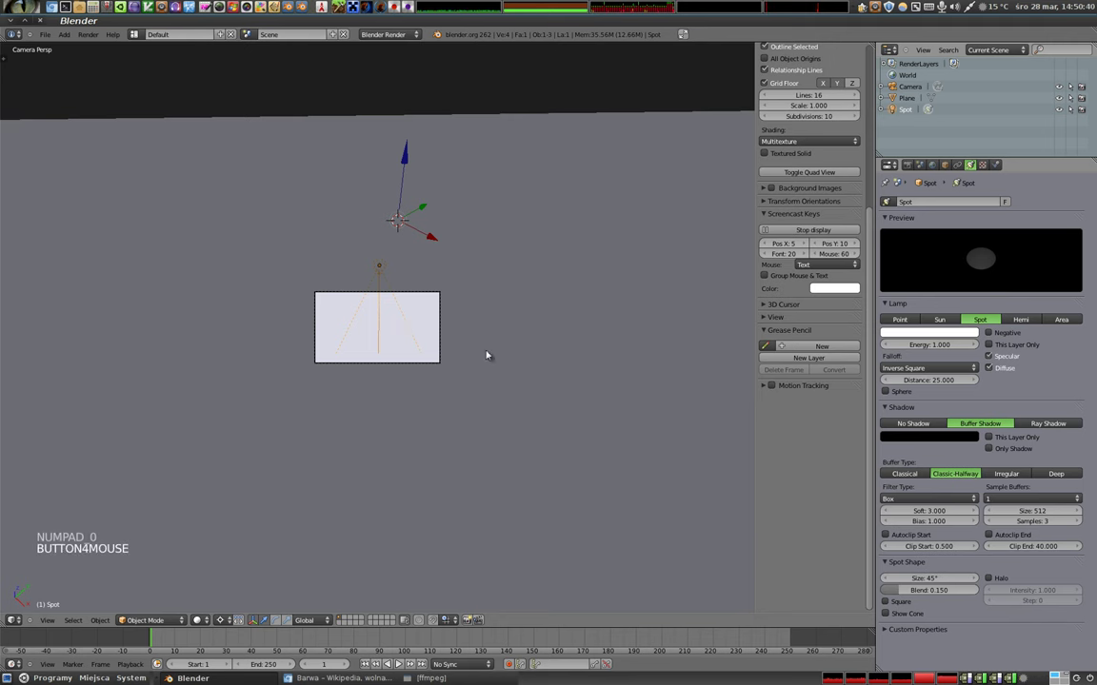
right_click(371, 267)
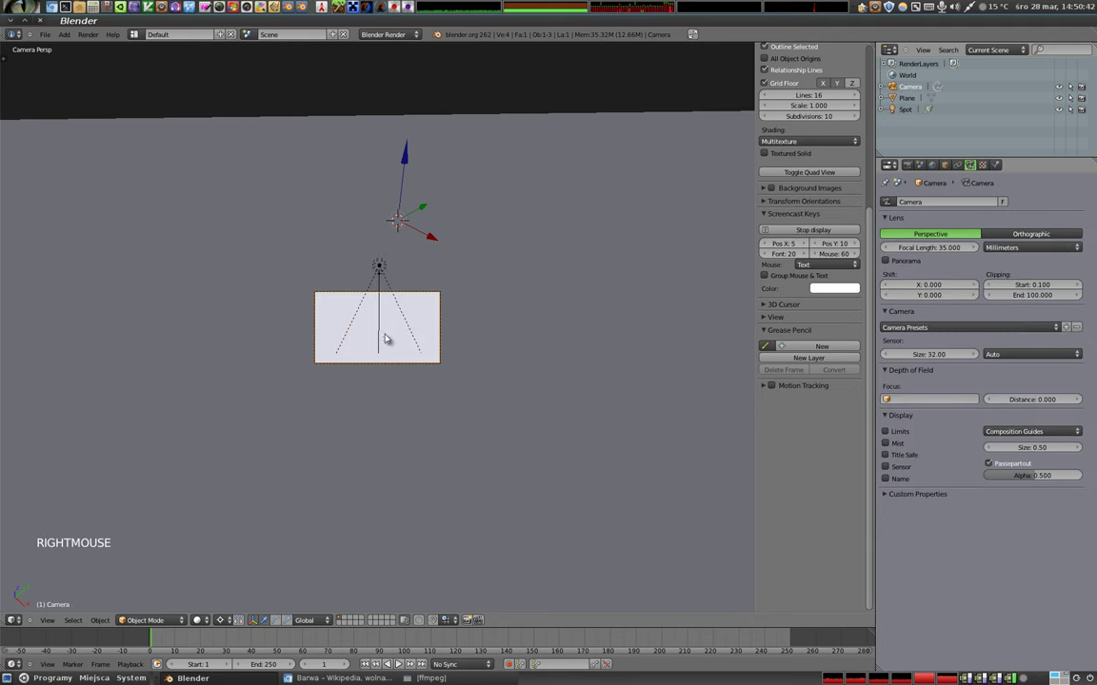
key(g)
key(g)
click(386, 344)
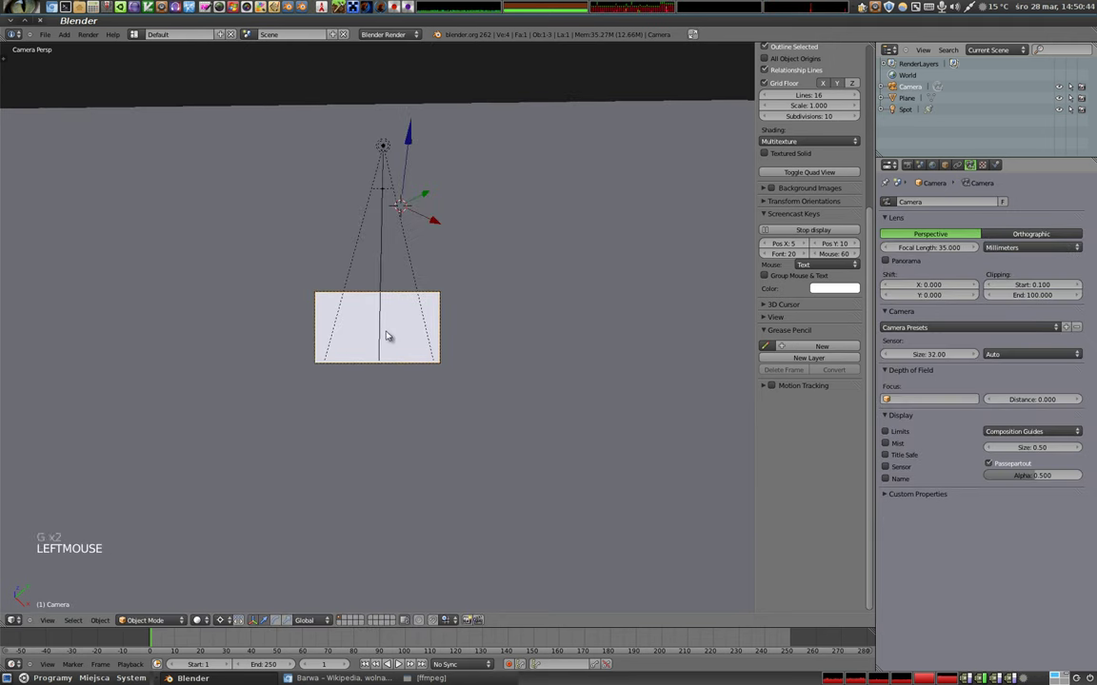
scroll(389, 362, up, 5)
key(g)
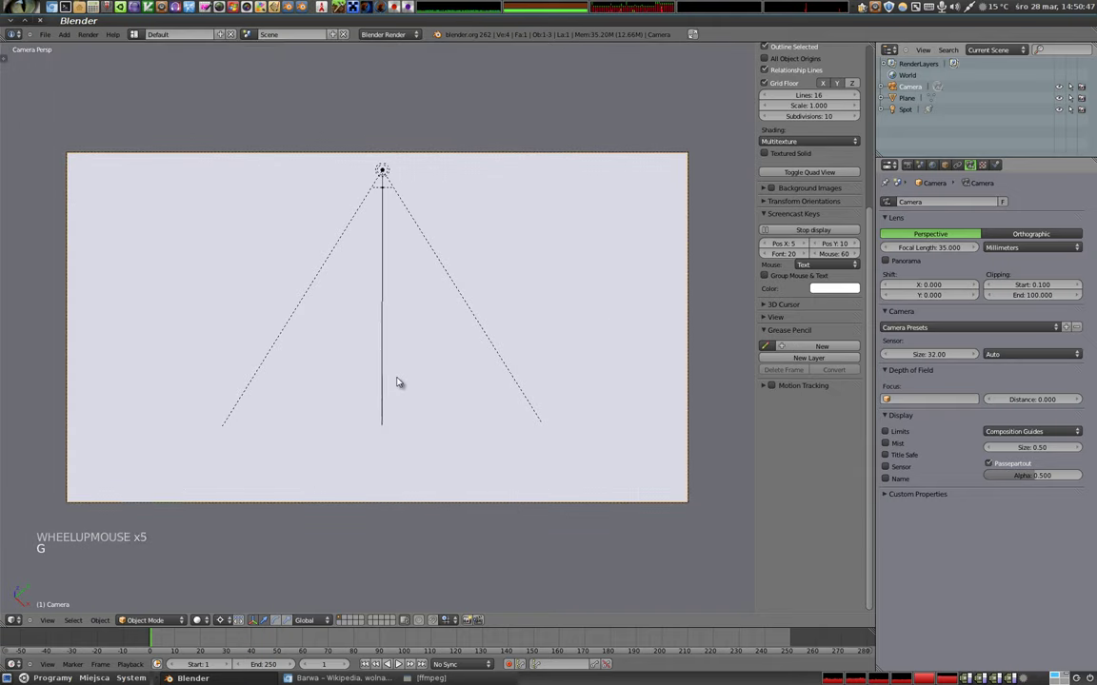
click(399, 381)
Step: Render the full light circle, then select the spot lamp
key(F12)
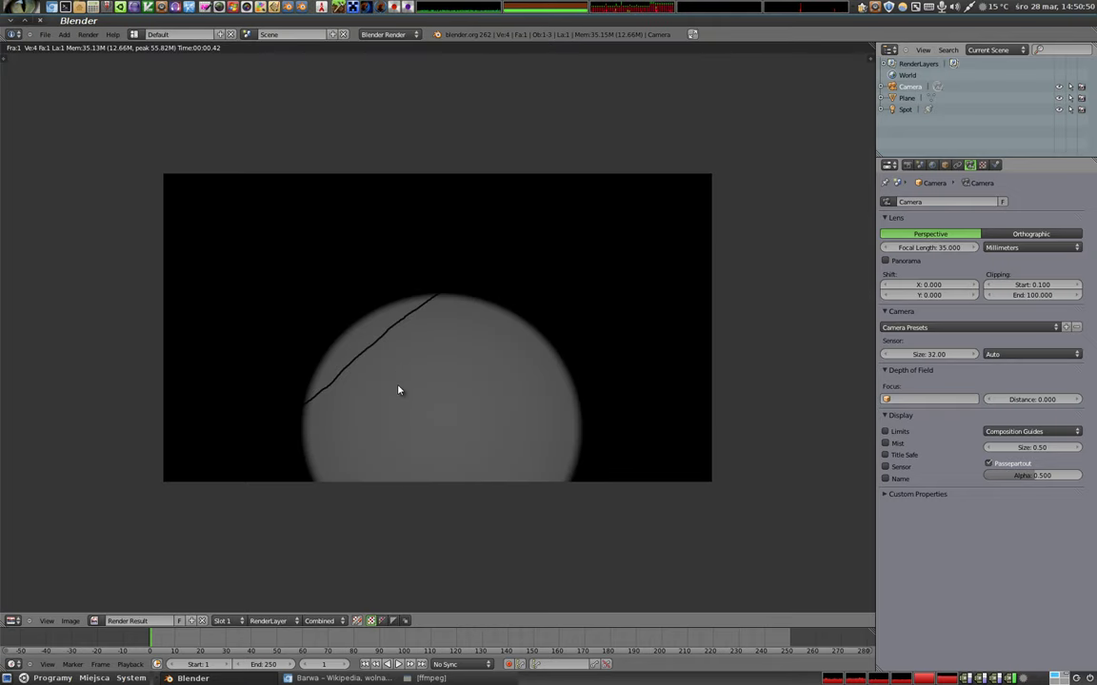
key(Escape)
right_click(394, 191)
Step: Duplicate the spot to its right as Spot.001, tick Negative, and render the crescent
key(shift+d)
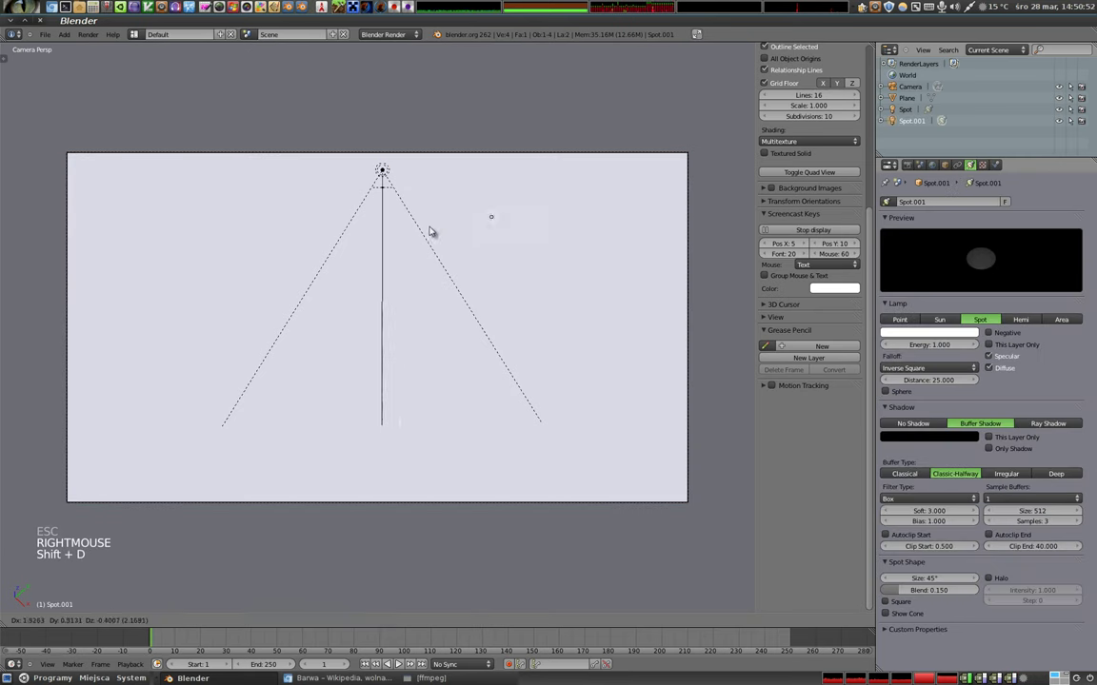
click(438, 223)
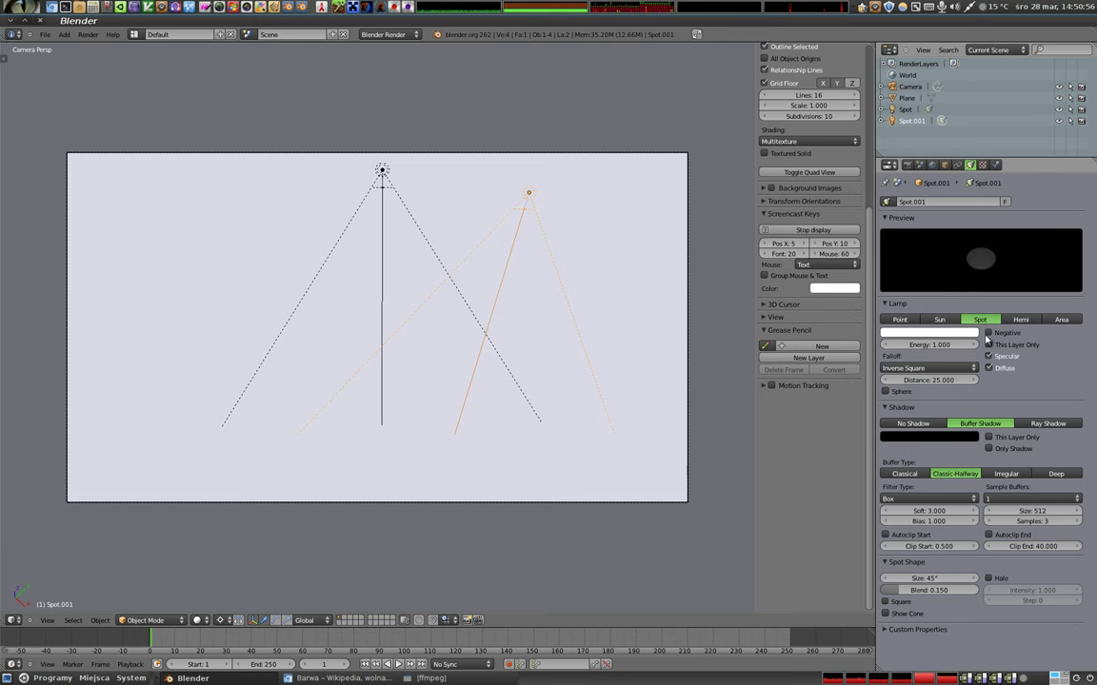
click(989, 333)
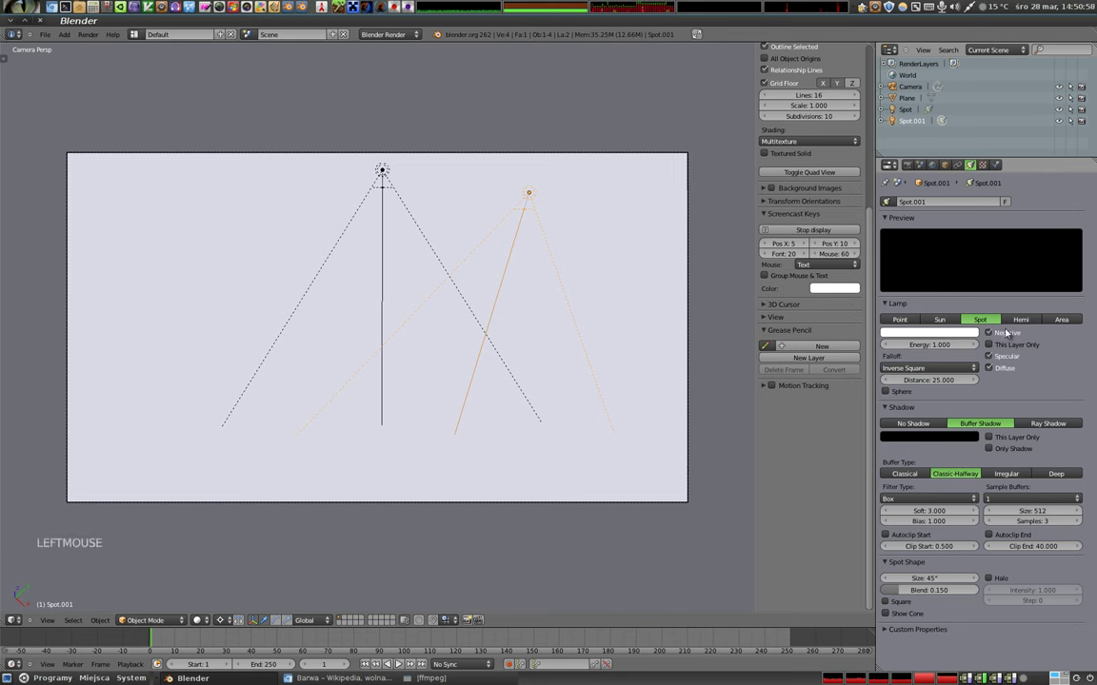
key(F12)
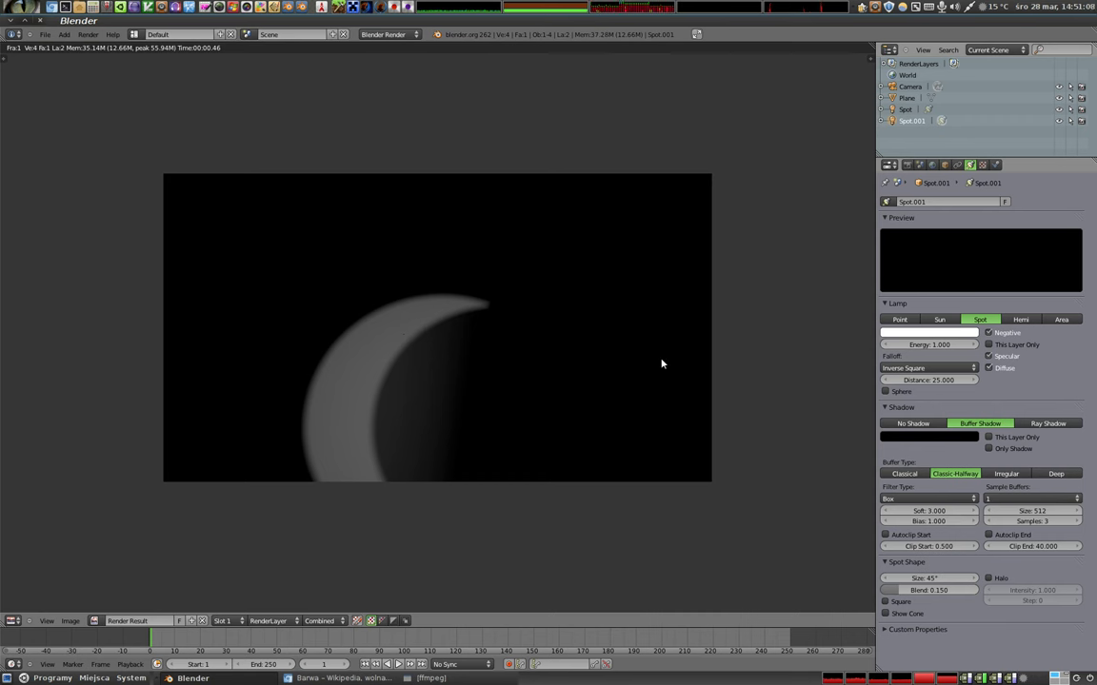
Step: Make Spot.001 pure red by setting G and B to 0, then re-render
click(930, 335)
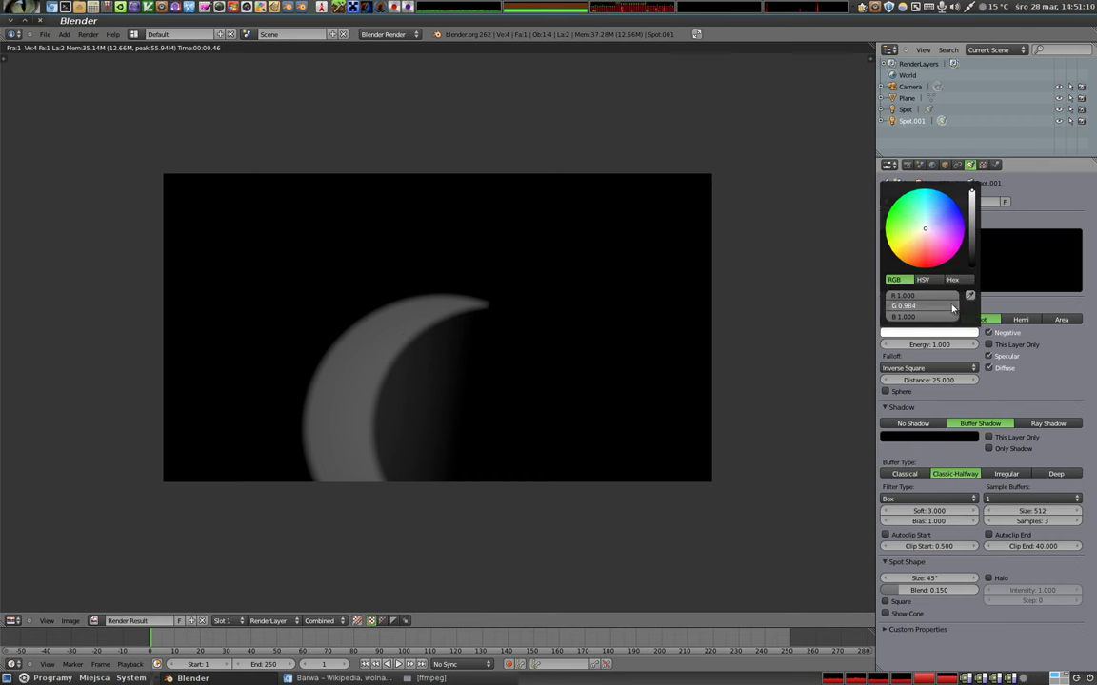
drag(949, 307, 857, 308)
drag(942, 317, 853, 322)
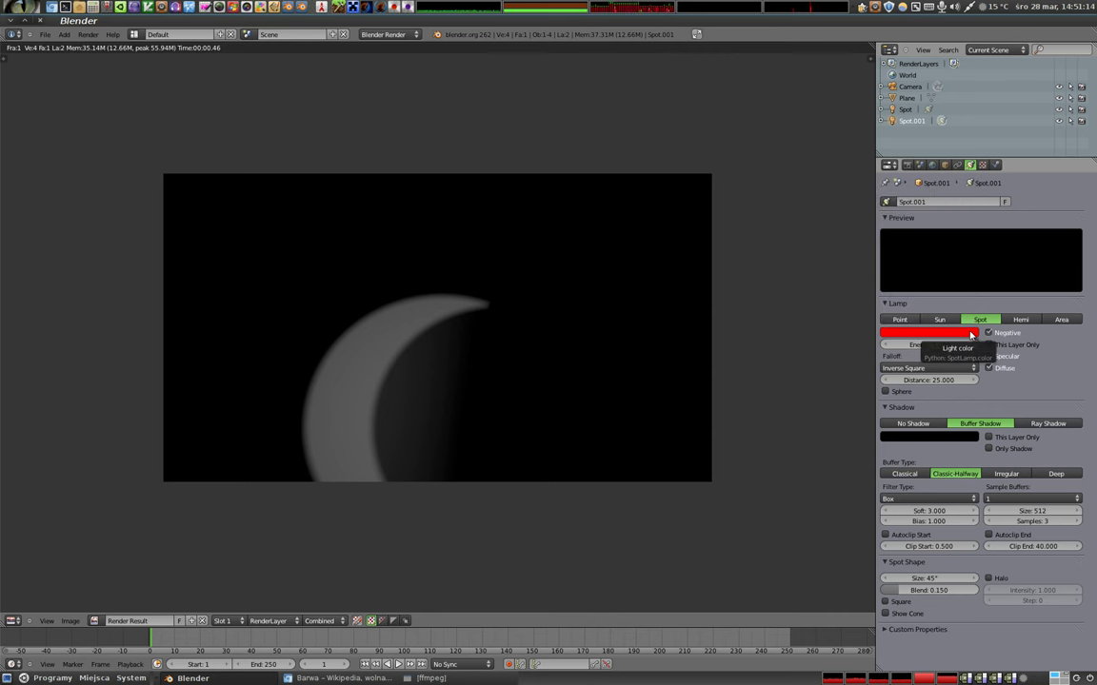
key(F12)
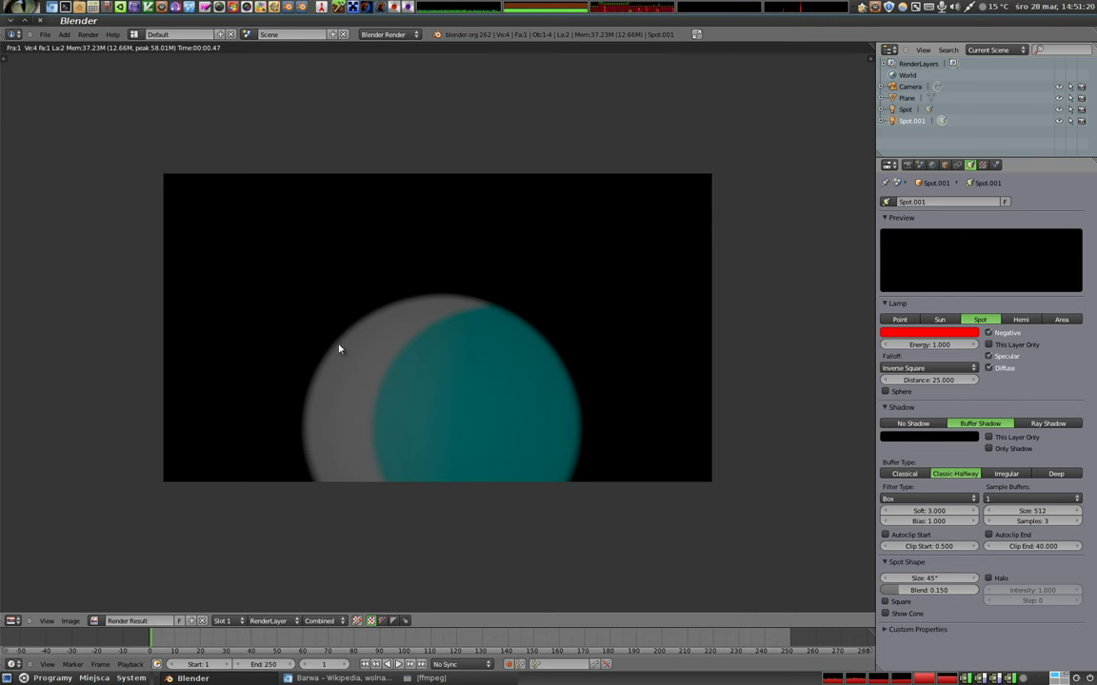
Step: Compare the cyan render with the Wikipedia Barwa article, then close the render
key(alt+Tab)
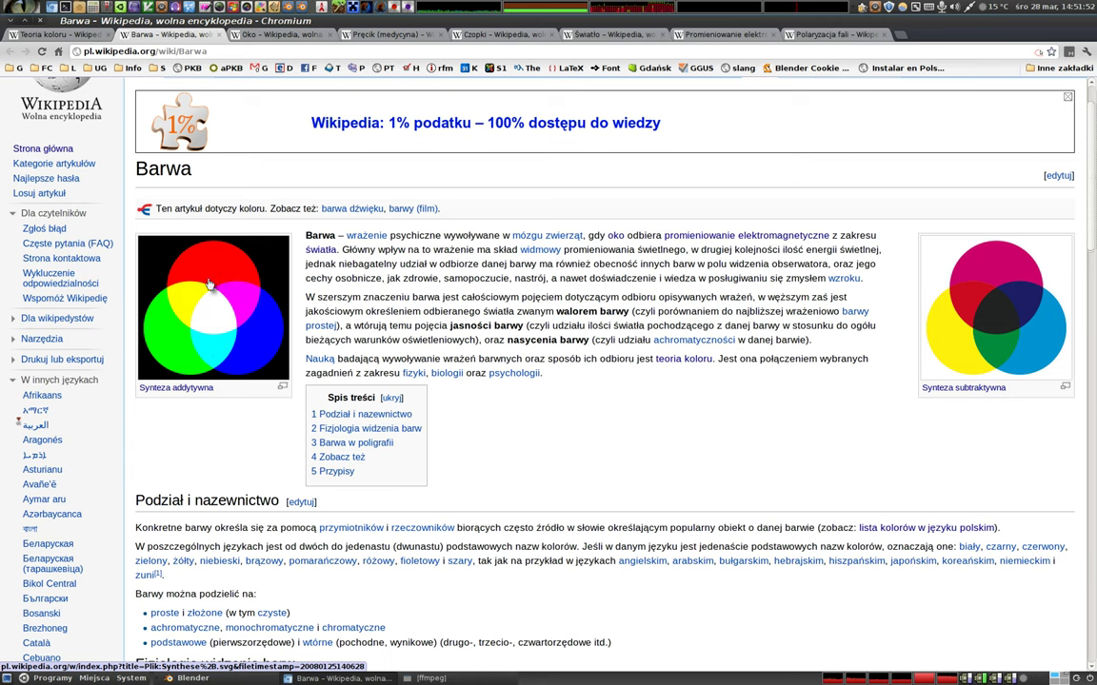
key(alt+Tab)
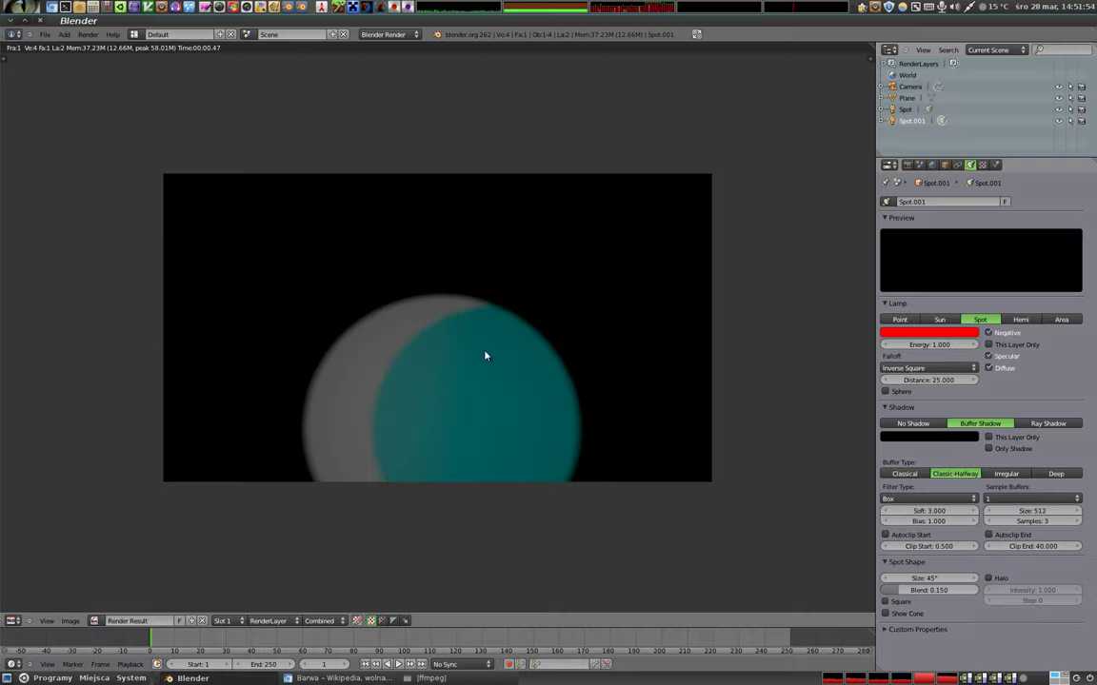
key(Escape)
Step: Check Spot.001's colour in HSV and RGB (R 1, G 0, B 0)
click(905, 337)
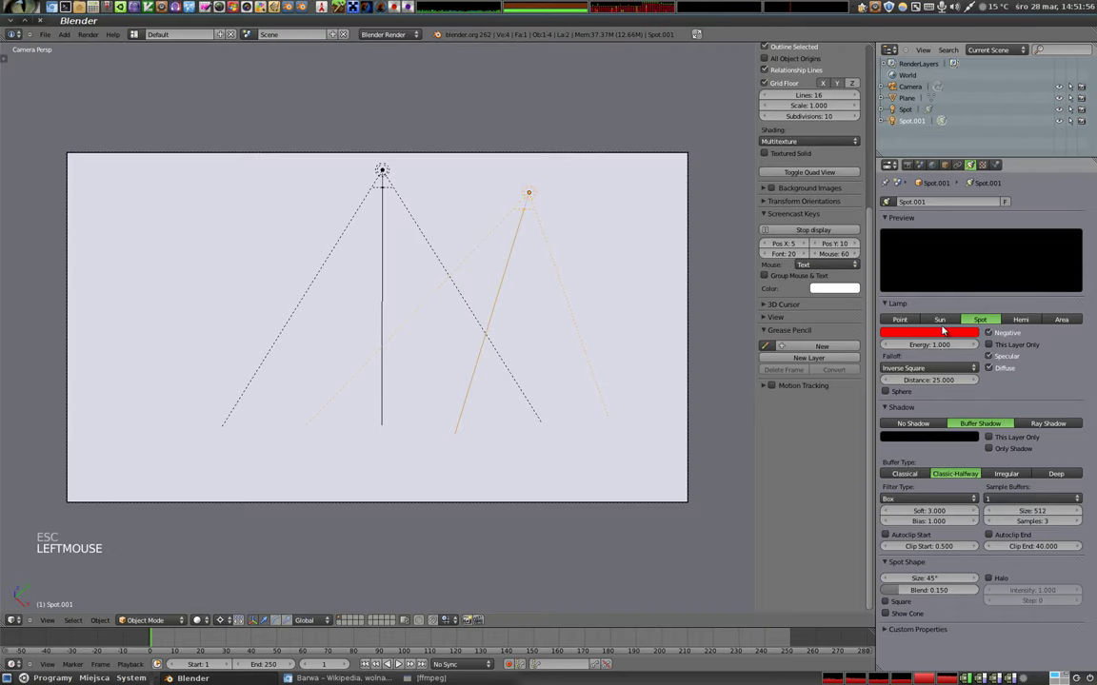
click(907, 334)
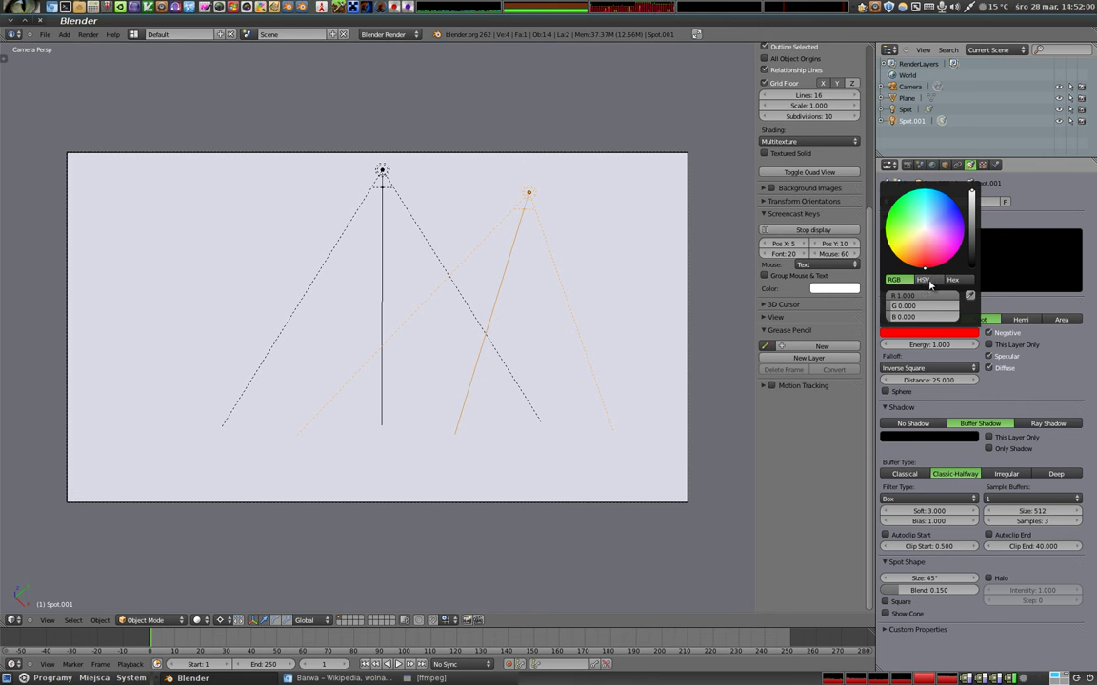
click(929, 282)
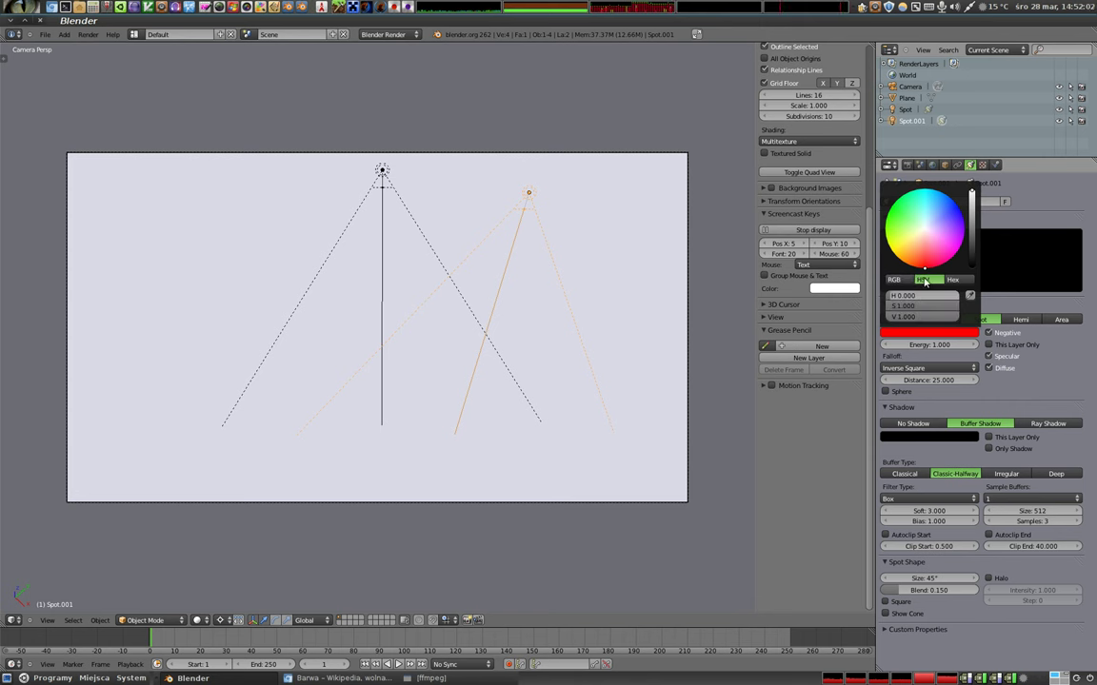
click(900, 282)
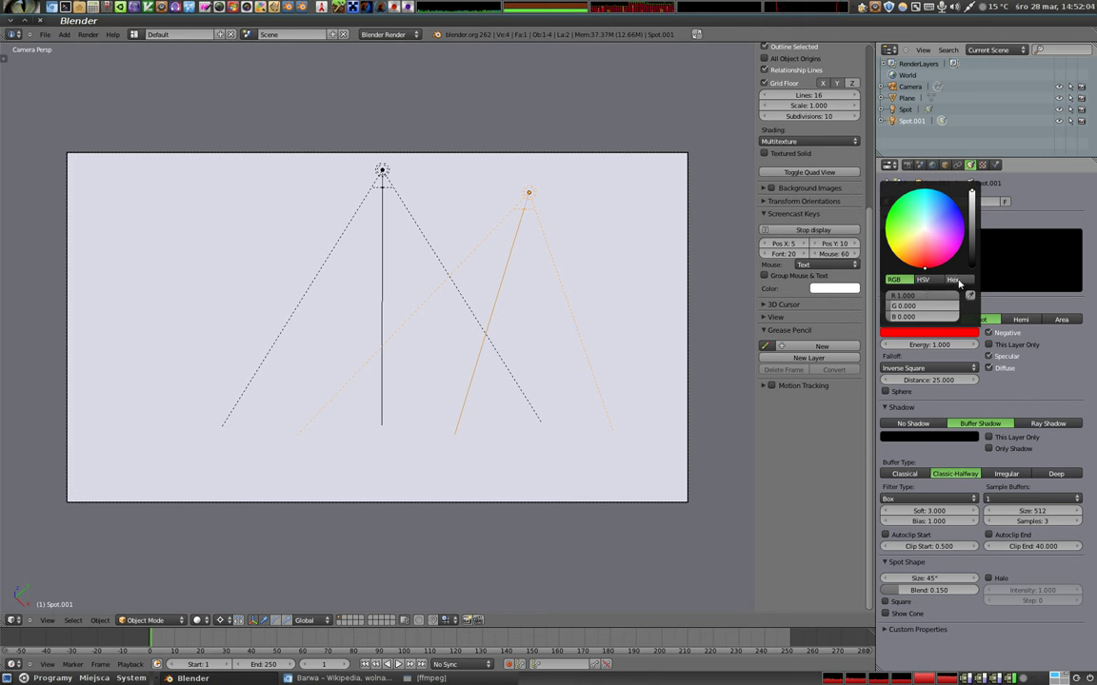
key(Escape)
key(Escape)
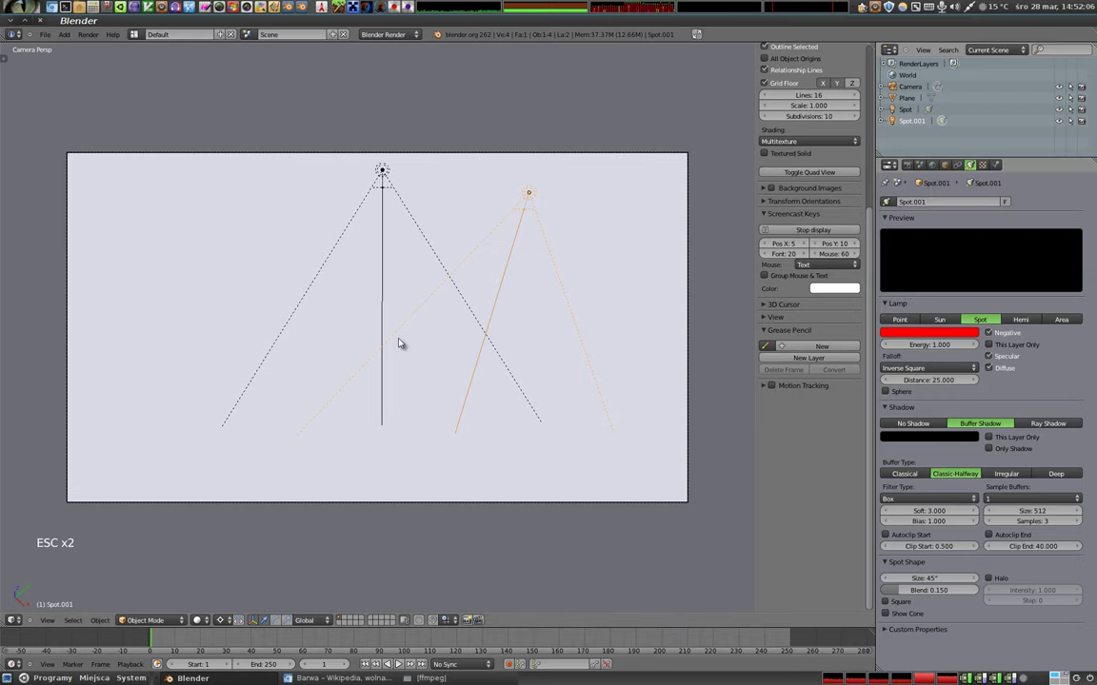
Step: Orbit, pan and zoom to see both spot lamp cones and the camera from outside
middle_click(412, 369)
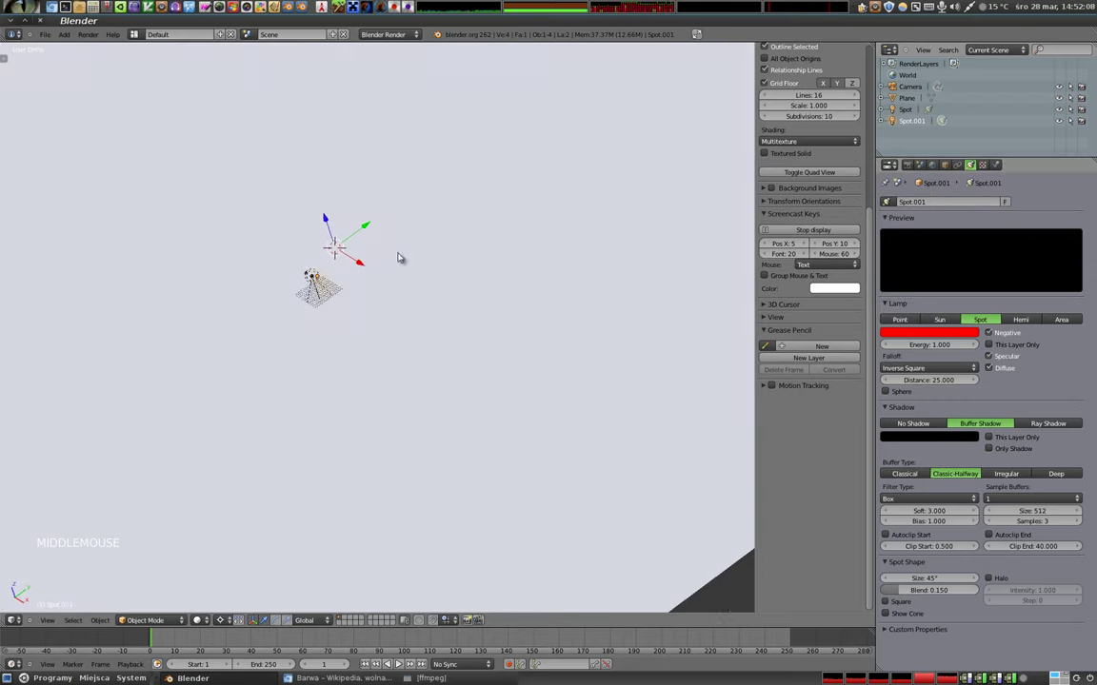
scroll(309, 298, up, 8)
scroll(372, 324, up, 3)
middle_click(428, 352)
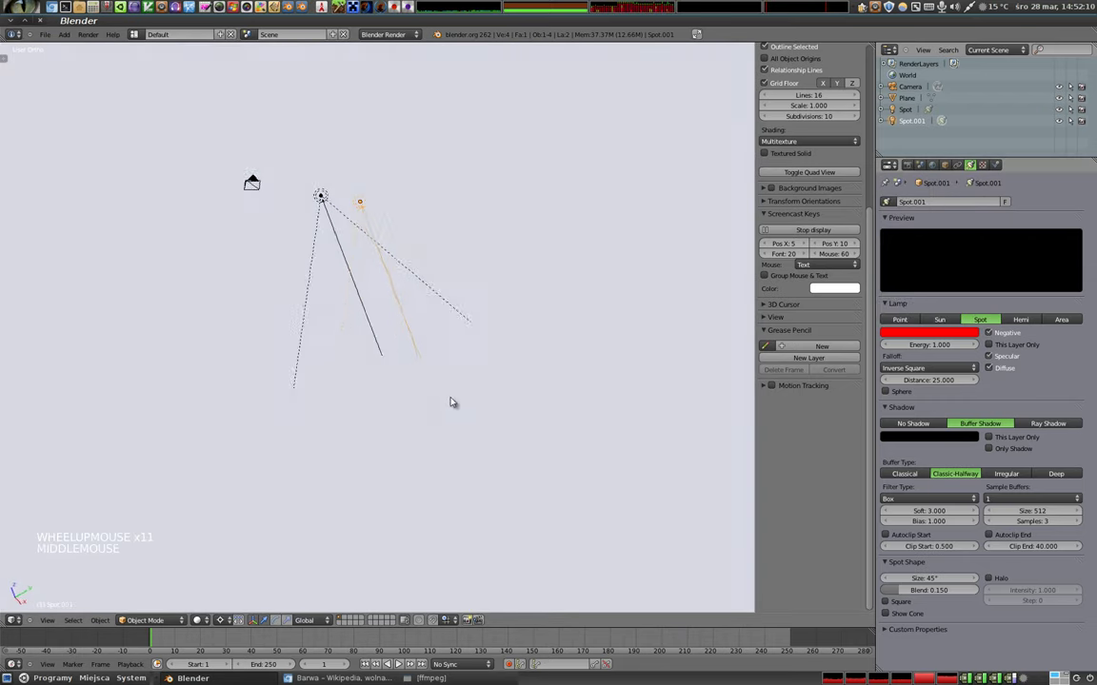
middle_click(464, 397)
middle_click(612, 309)
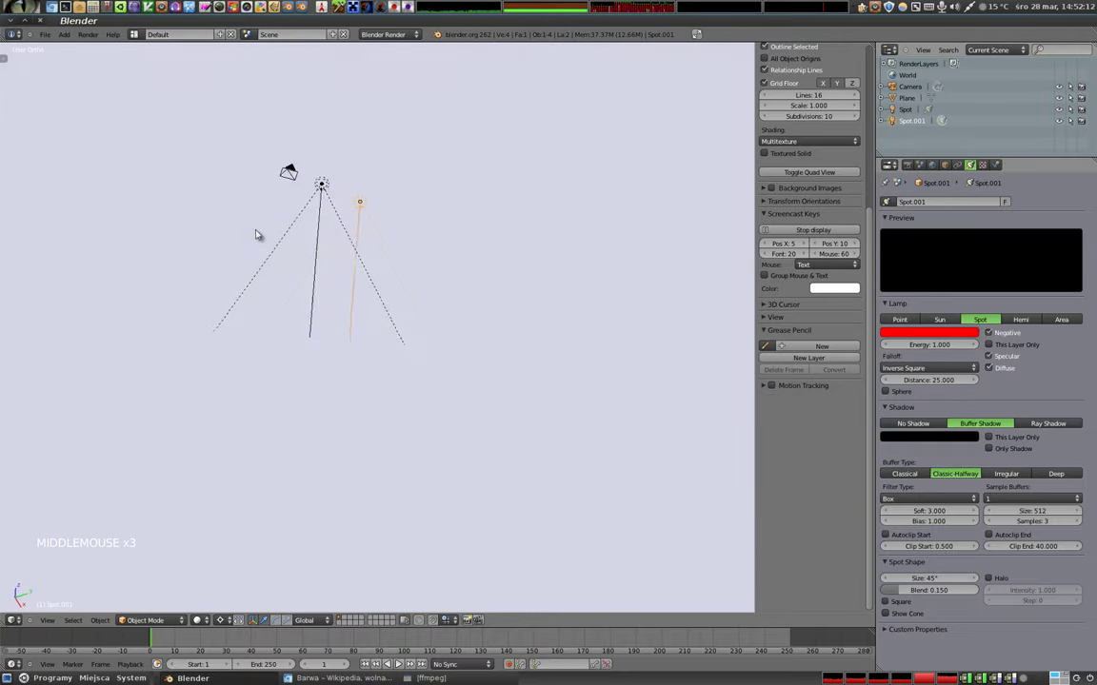
shift+middle_click(254, 245)
shift+middle_click(314, 277)
scroll(377, 274, up, 5)
scroll(411, 257, down, 2)
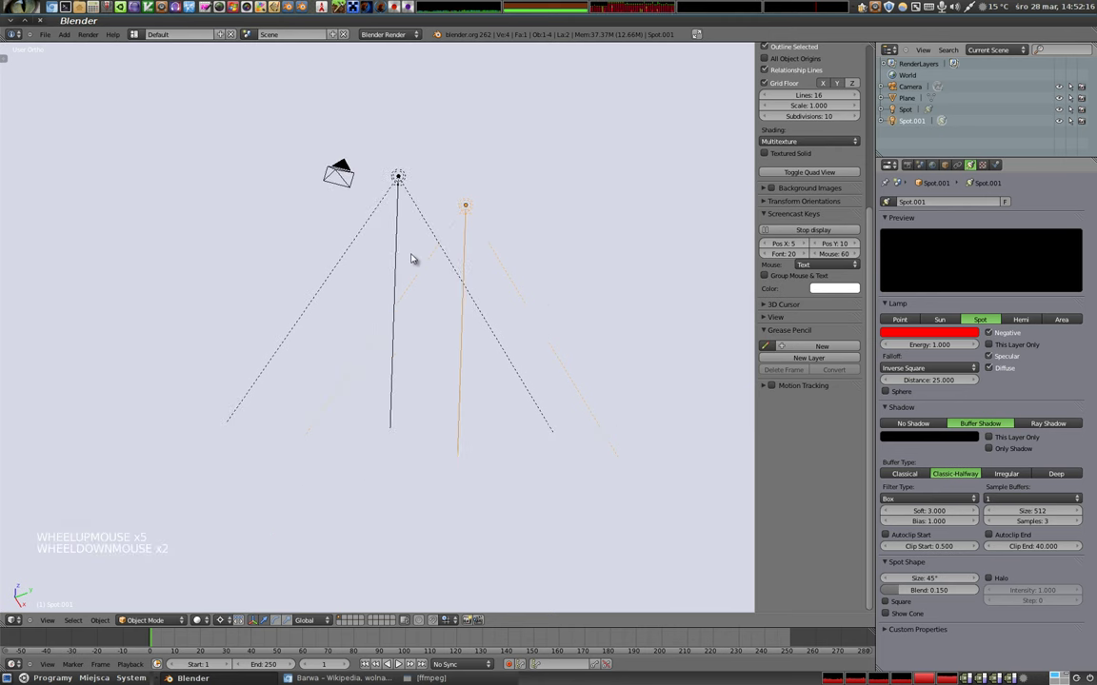